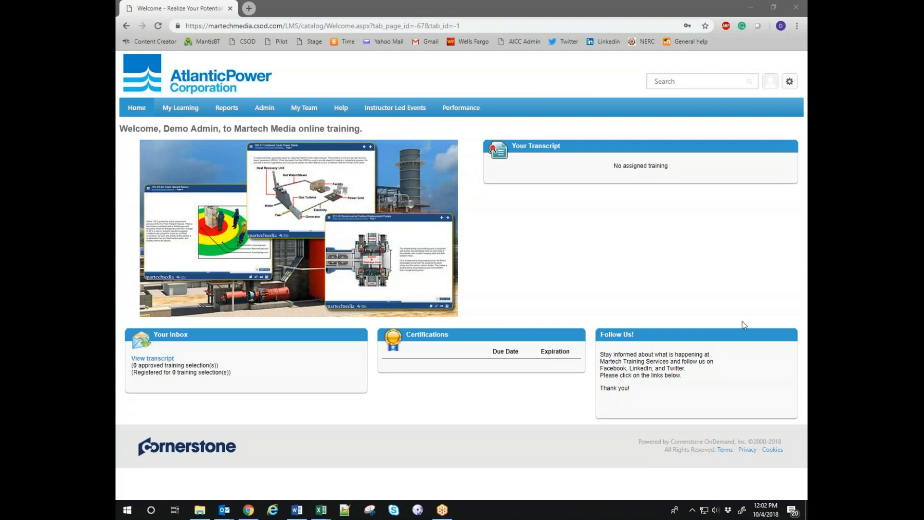
Bring up the Admin tab's dropdown of administration areas from the Atlantic Power welcome page.
mouse_move(255, 110)
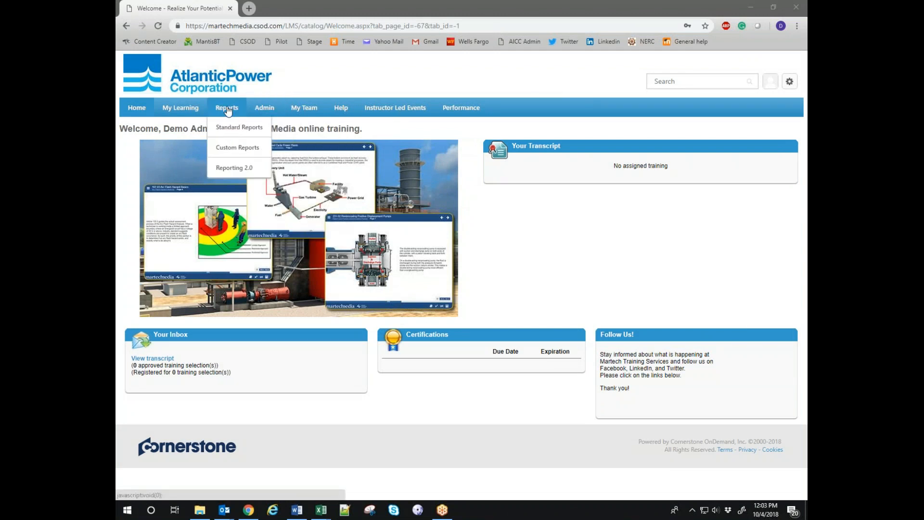
mouse_move(303, 112)
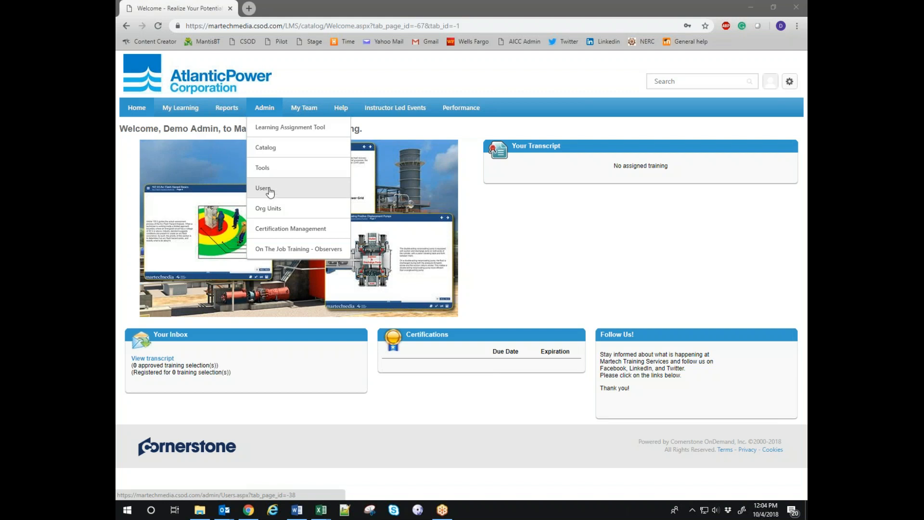
Go to the admin Users search page and bring up the Reports menu options.
click(268, 191)
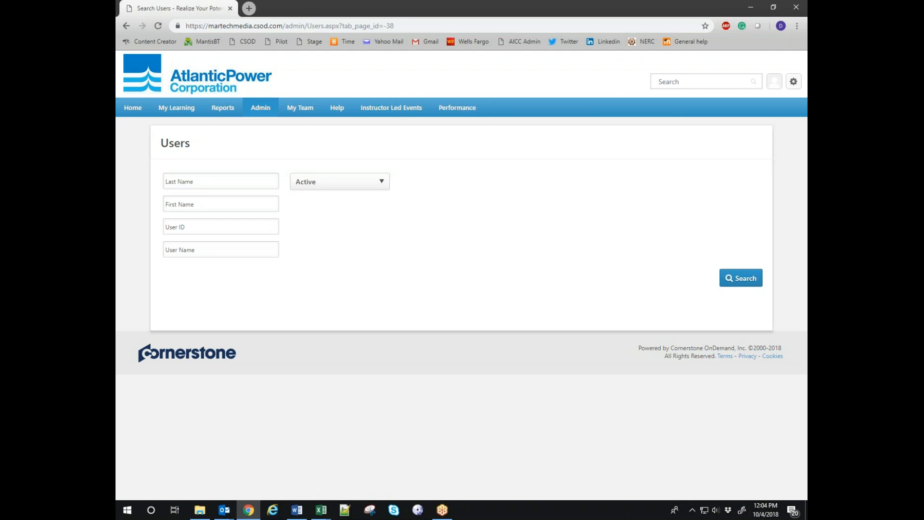
click(268, 109)
click(762, 322)
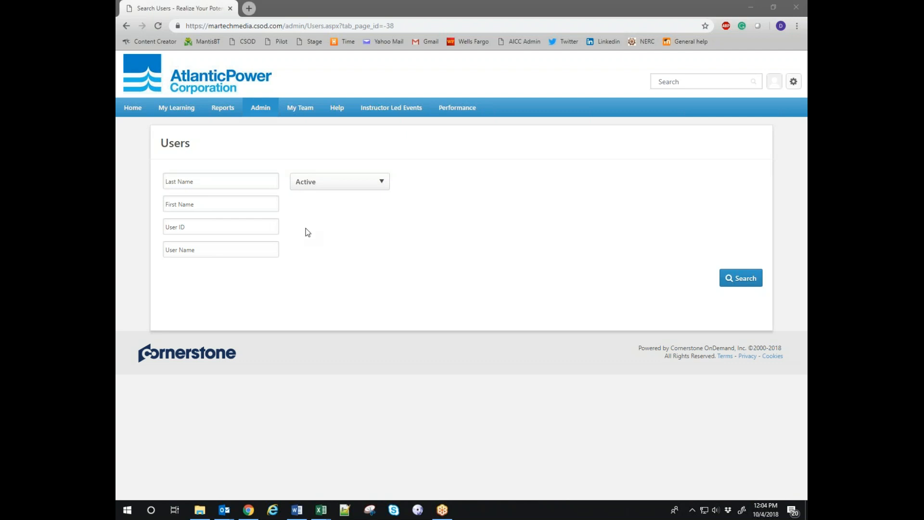
mouse_move(226, 110)
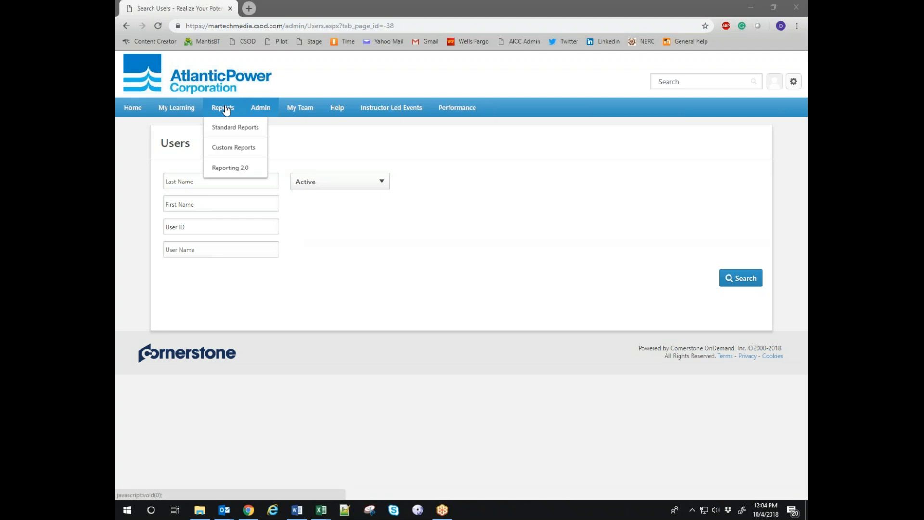
Open Custom Reports and review the Atlantic Power Certification and Training Completions reports.
click(230, 149)
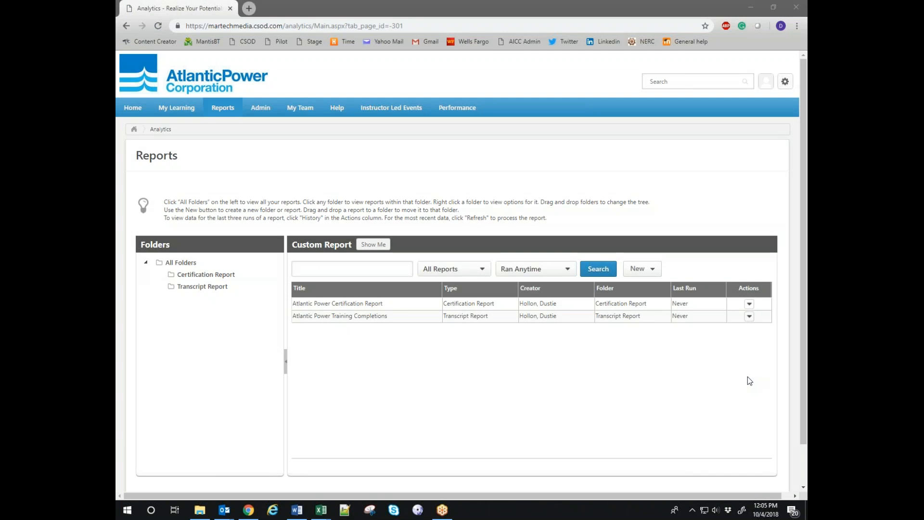
drag(803, 210, 805, 291)
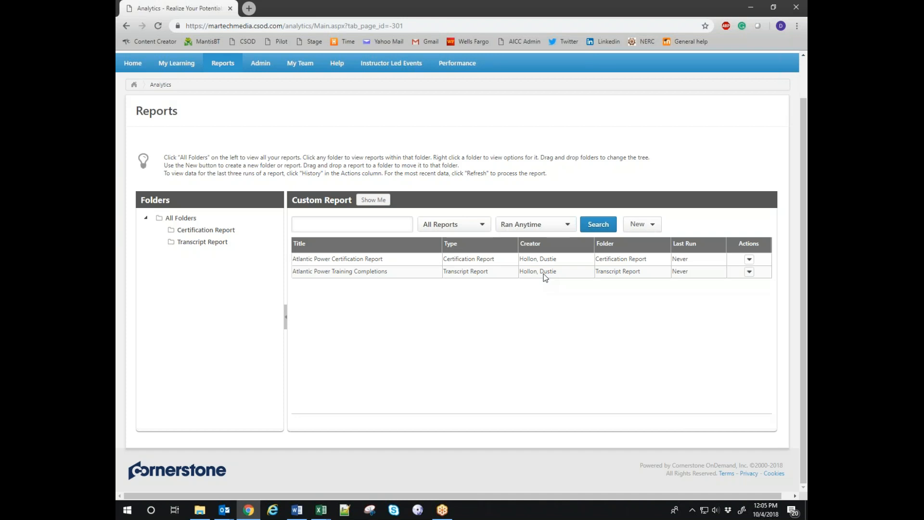
scroll(530, 251, up, 1)
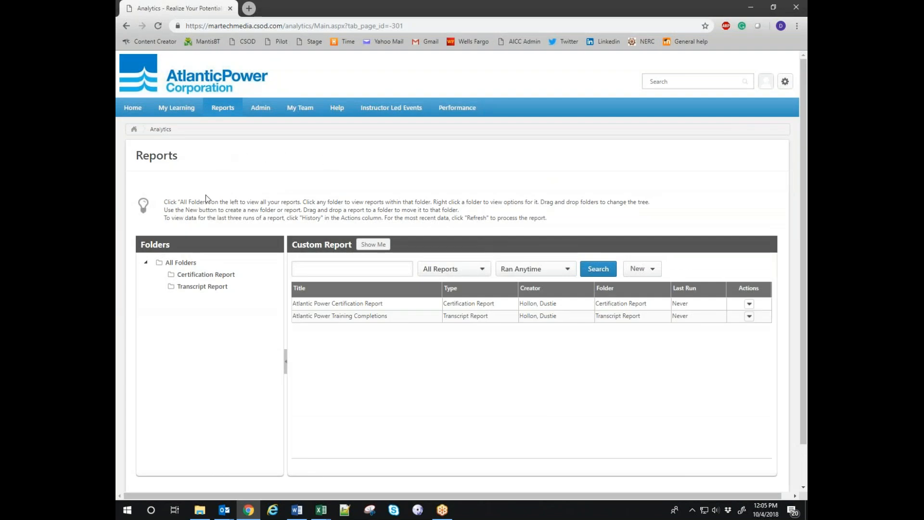
scroll(471, 356, down, 1)
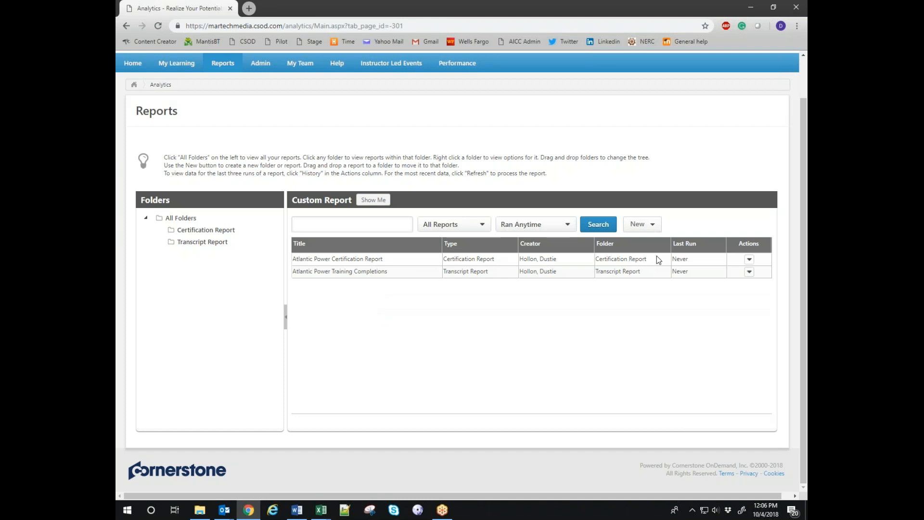
click(206, 236)
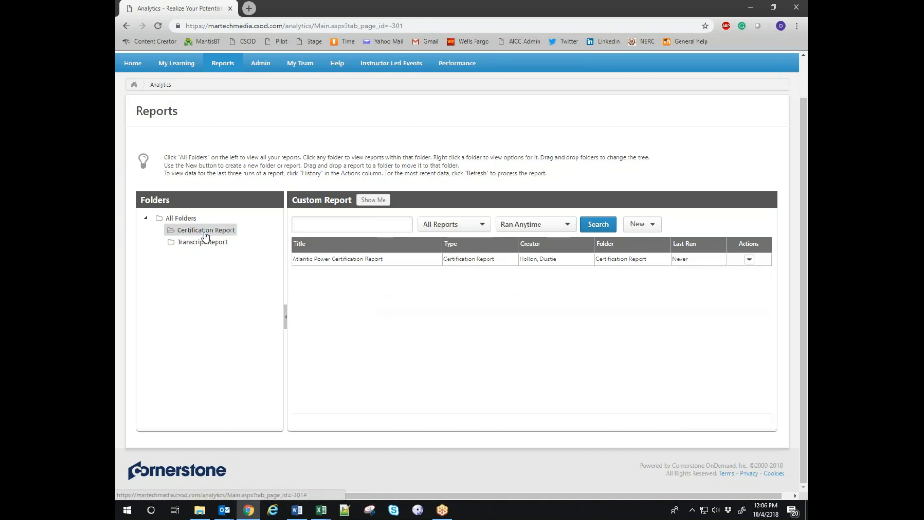
click(206, 249)
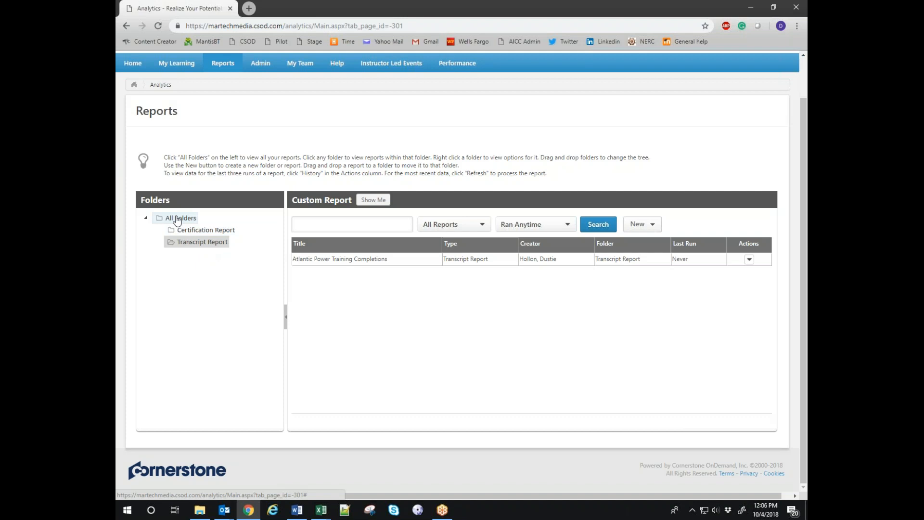
right_click(188, 247)
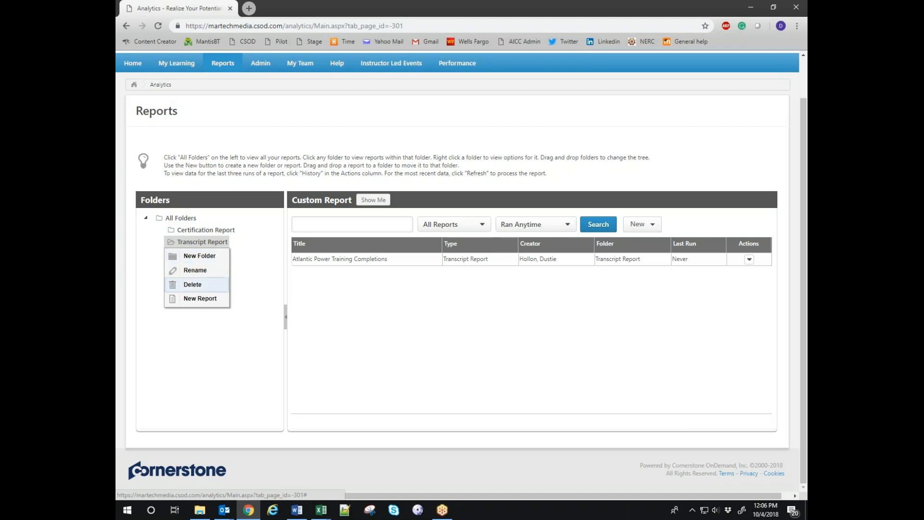
click(209, 355)
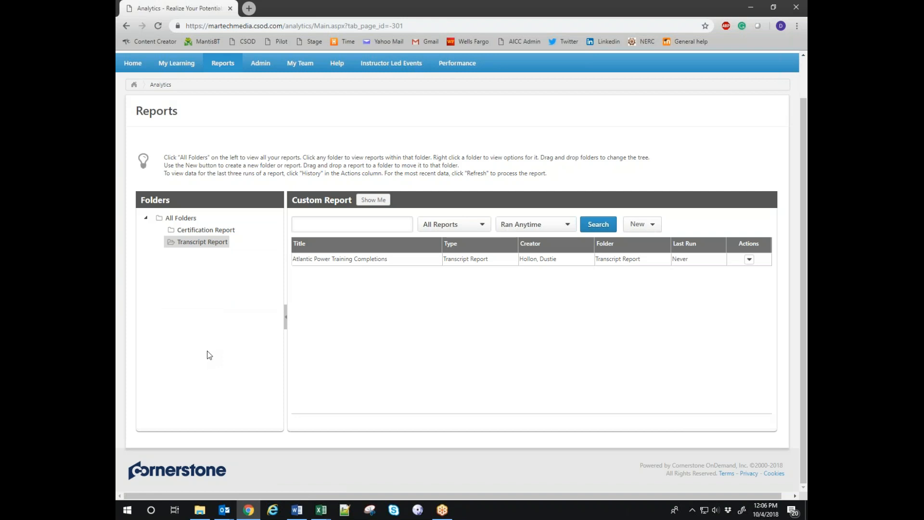
click(183, 220)
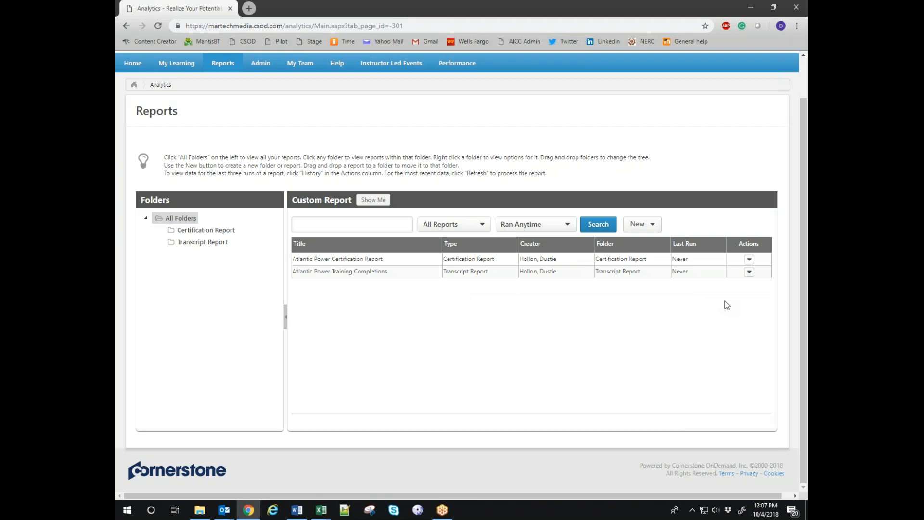
Refresh the Atlantic Power Training Completions report and reload the page to confirm it's Processing.
click(750, 271)
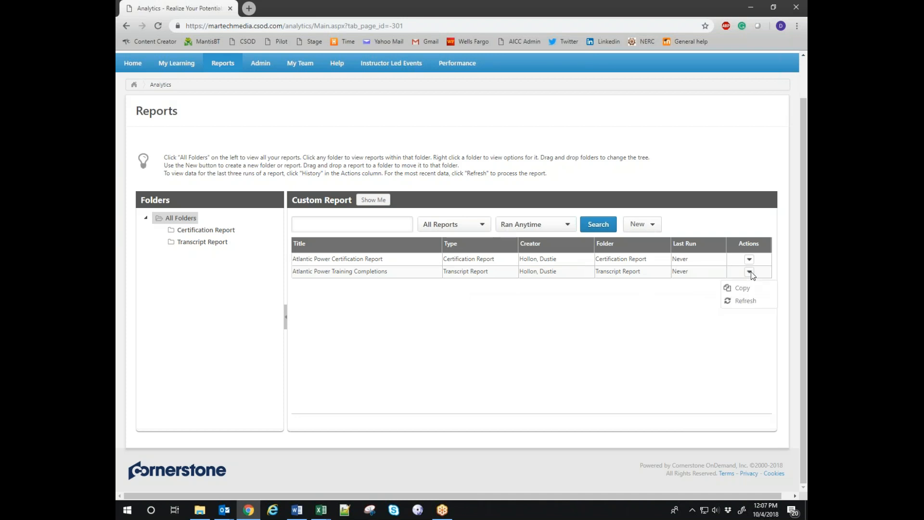
click(746, 301)
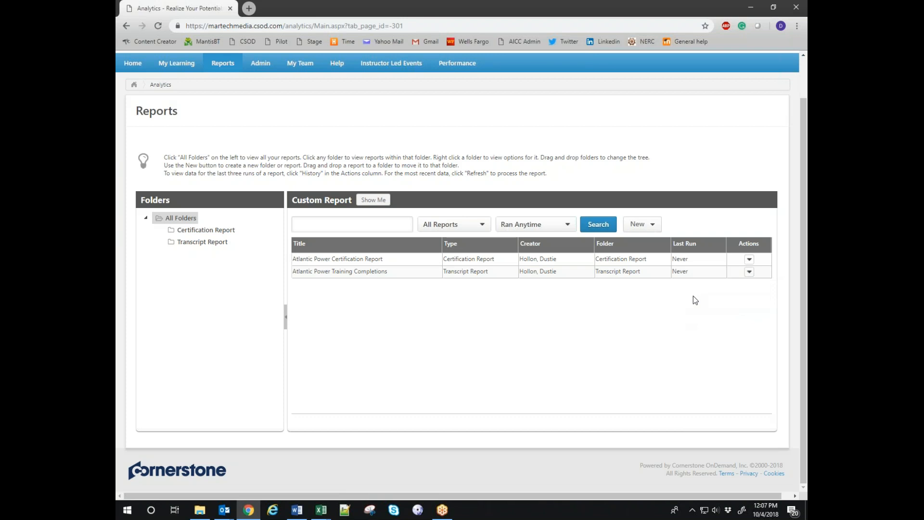
click(749, 272)
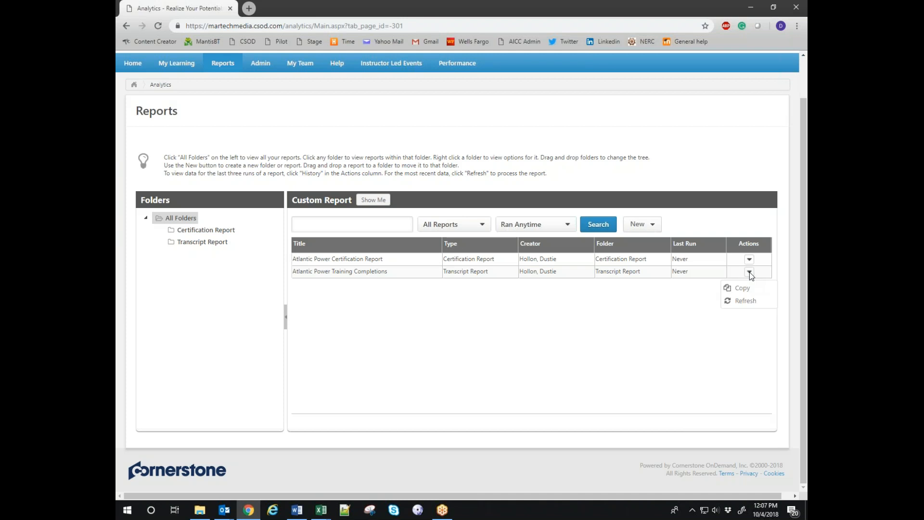
click(746, 301)
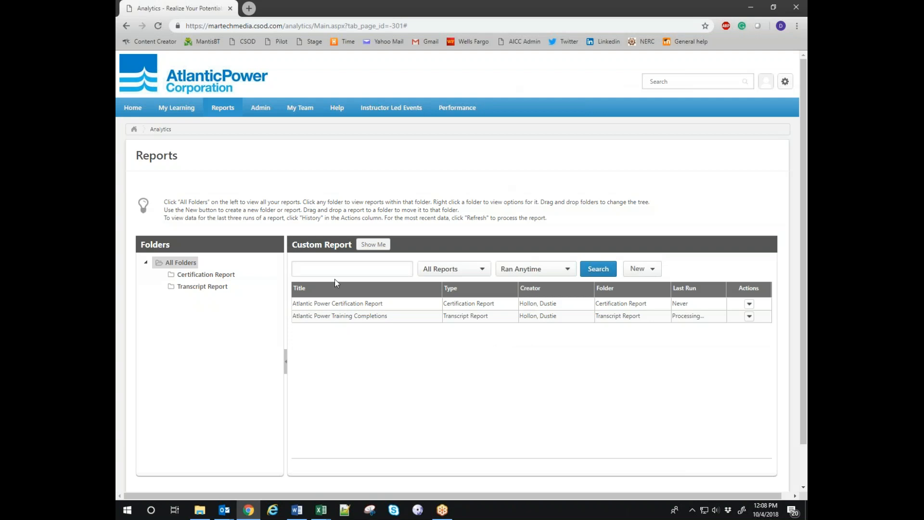
click(158, 26)
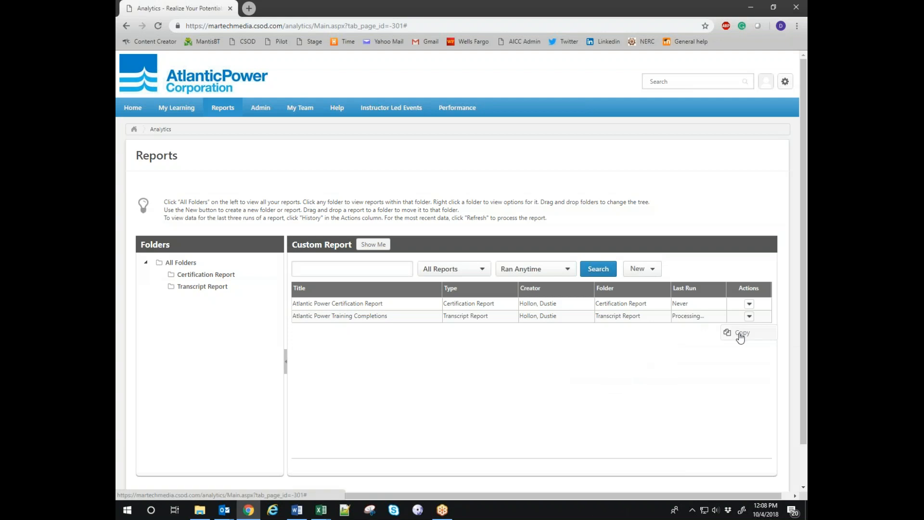
Copy the Training Completions report and retitle the copy 'Atlantic Power Training Completions (Secondary)'.
click(740, 337)
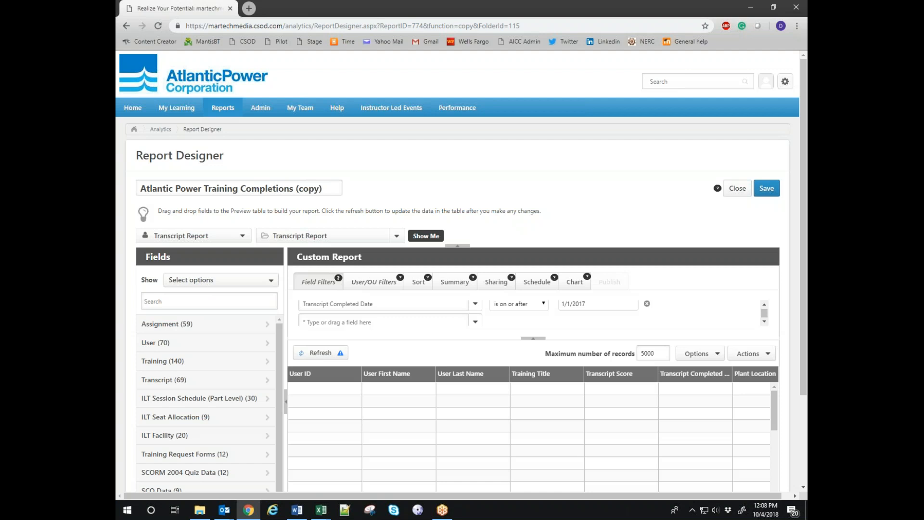
double_click(312, 190)
text(Secondary))
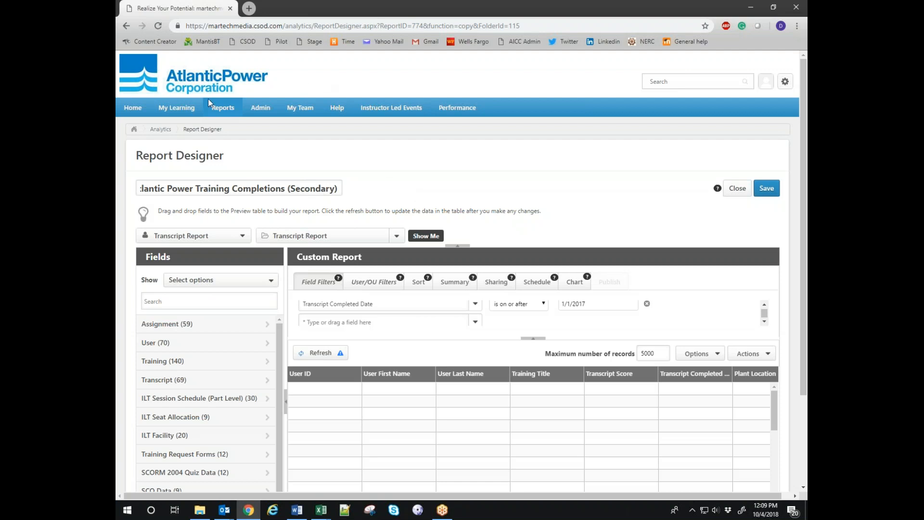
Dismiss the stray Reports menu and save the Secondary report in Report Designer.
mouse_move(219, 111)
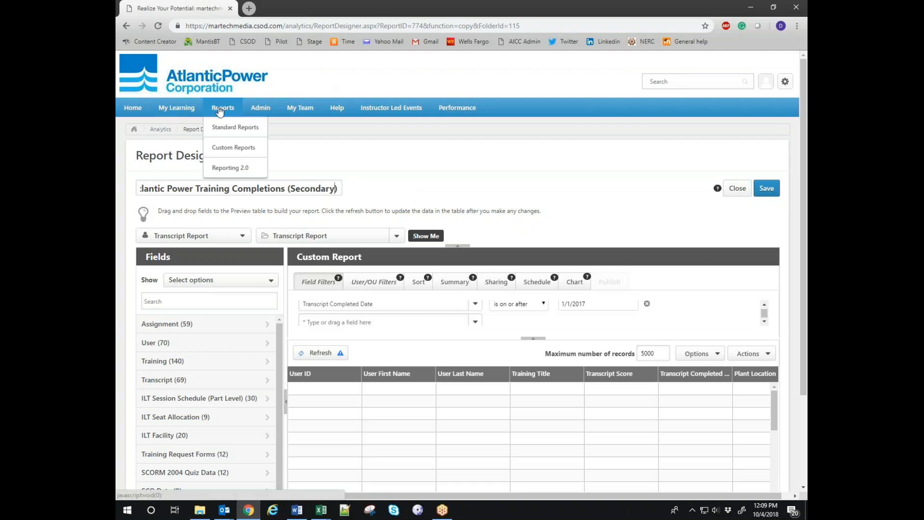
click(597, 150)
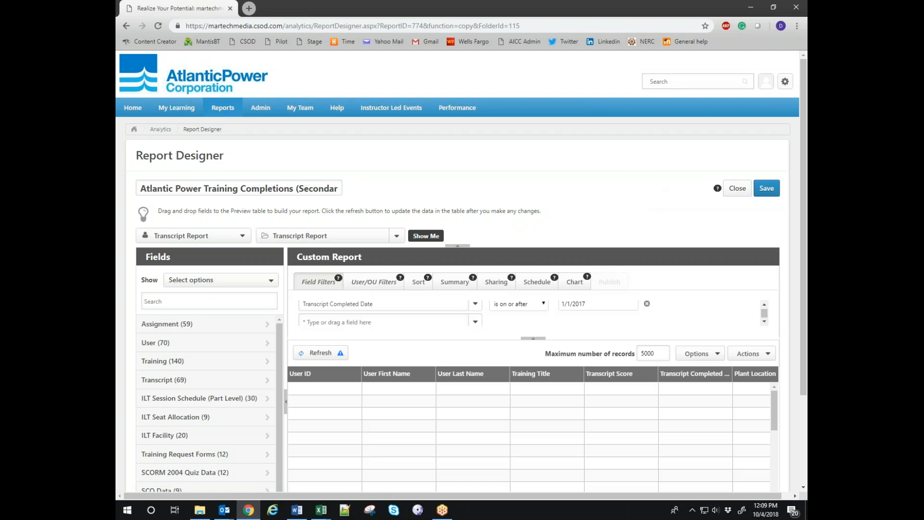
click(767, 192)
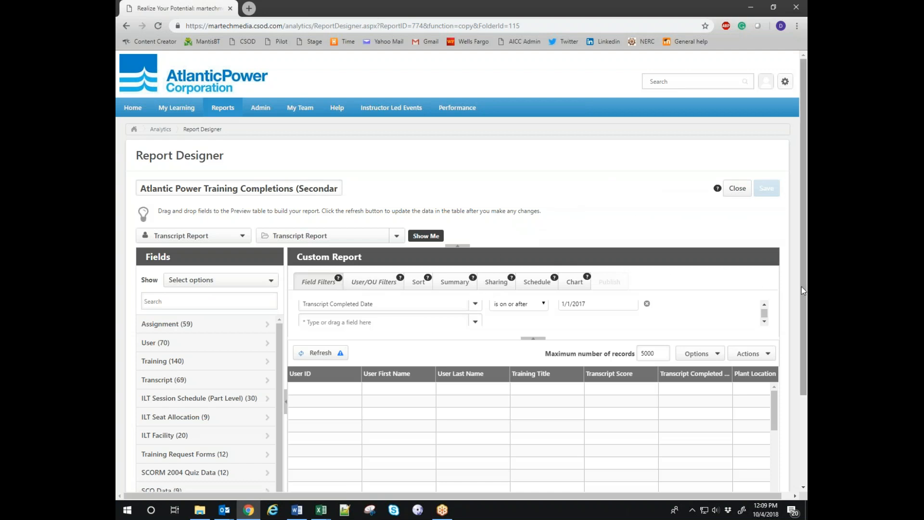
Remove the AP - Corporate plant location criterion, leaving availability limited to AP - Williams Lake.
click(321, 356)
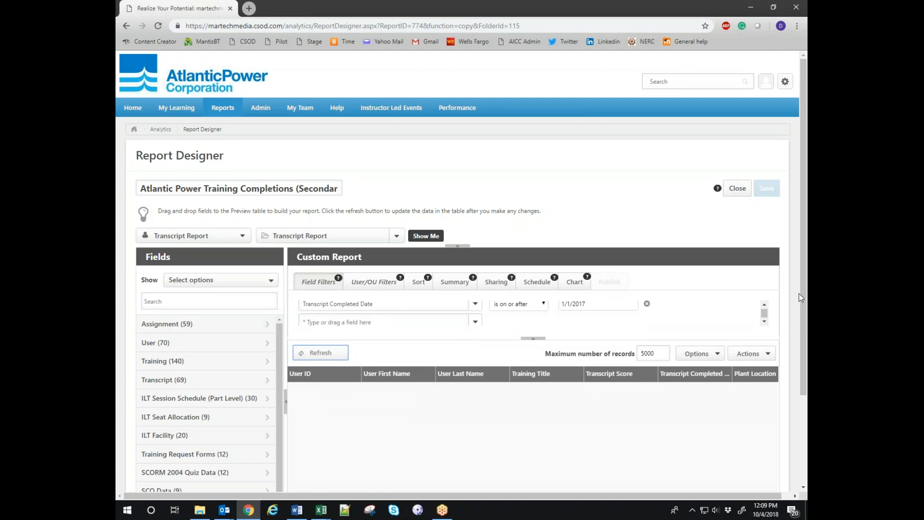
scroll(803, 289, down, 3)
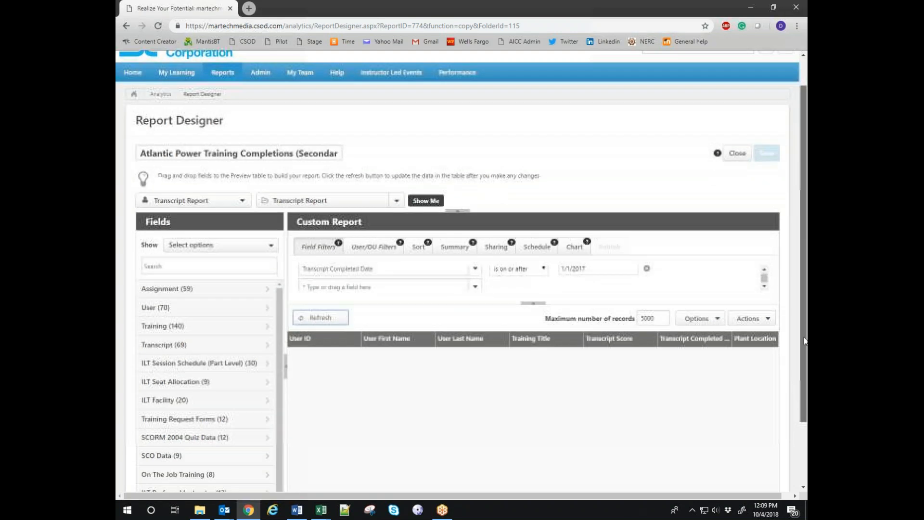
scroll(803, 341, down, 2)
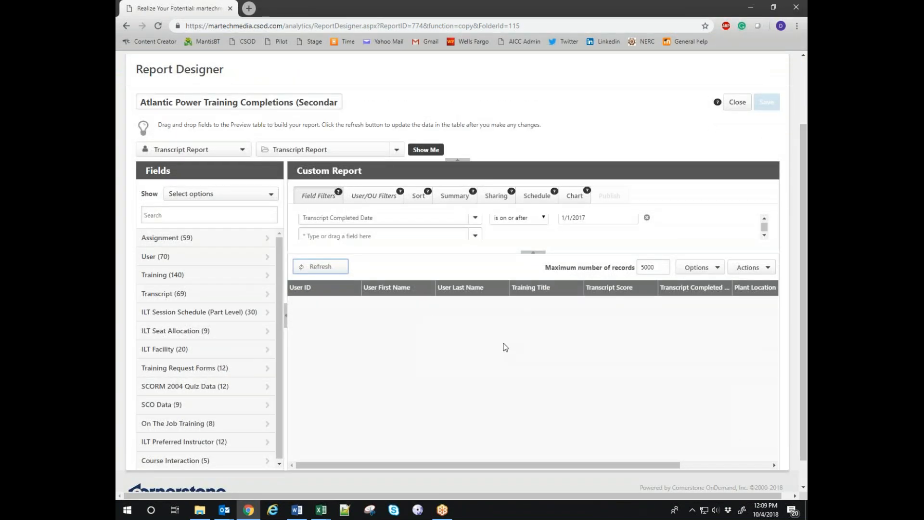
click(373, 195)
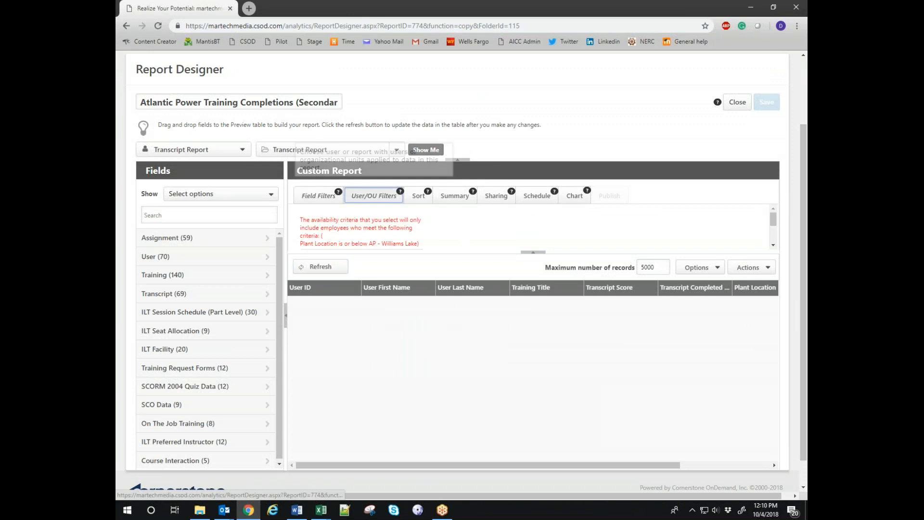
scroll(453, 242, down, 2)
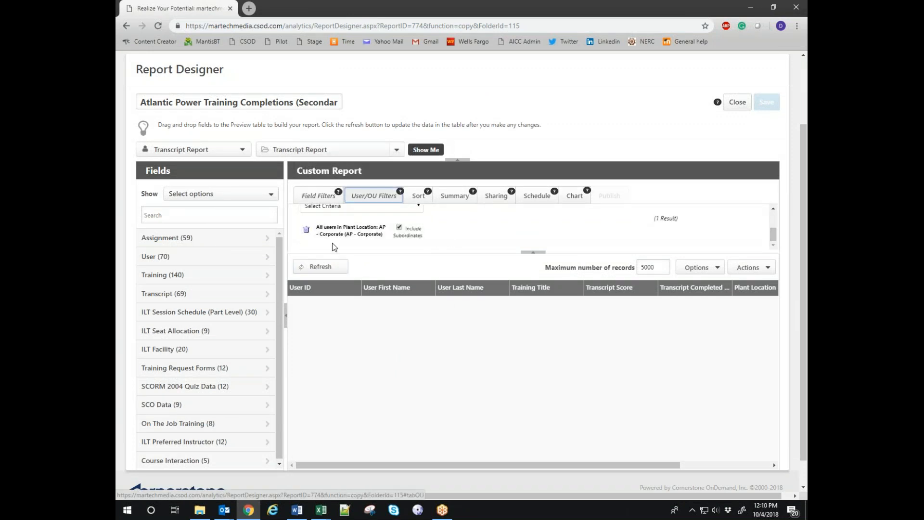
click(306, 230)
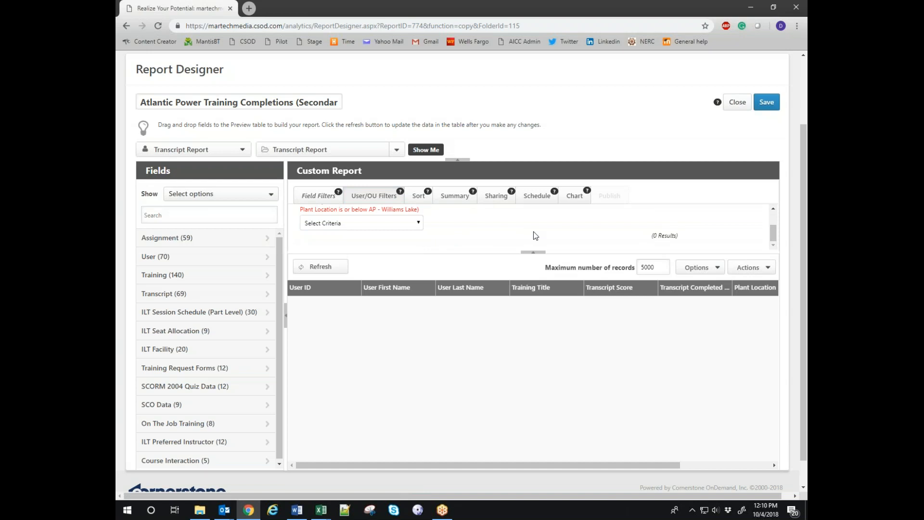
scroll(433, 233, up, 3)
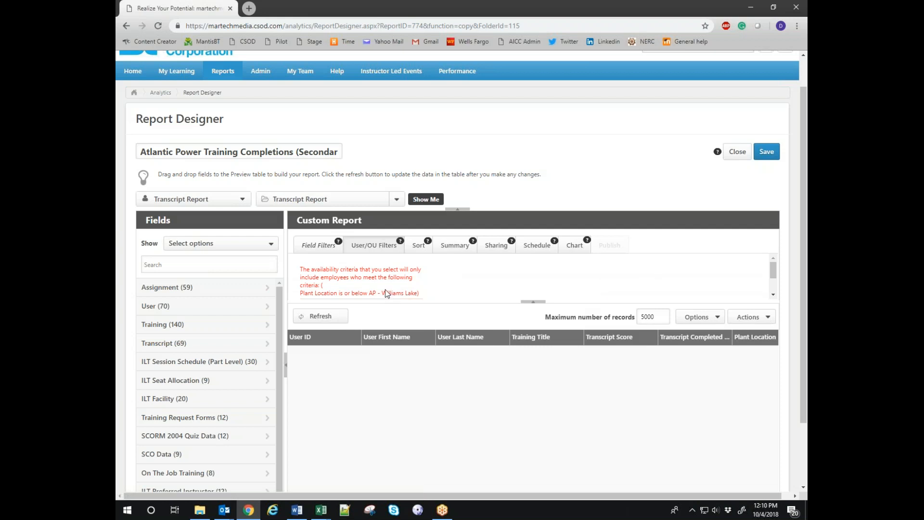
Refresh the preview grid and browse the Williams Lake employees' training completion rows and columns.
click(314, 318)
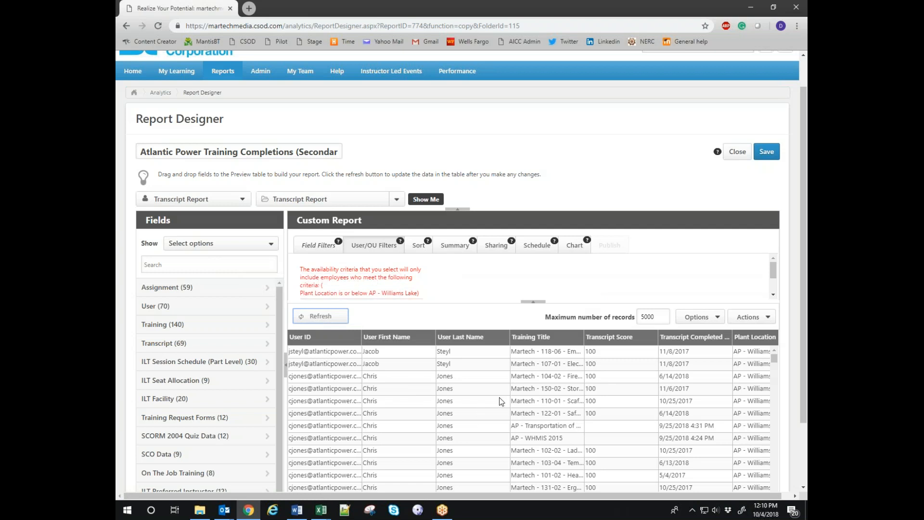
scroll(805, 341, down, 2)
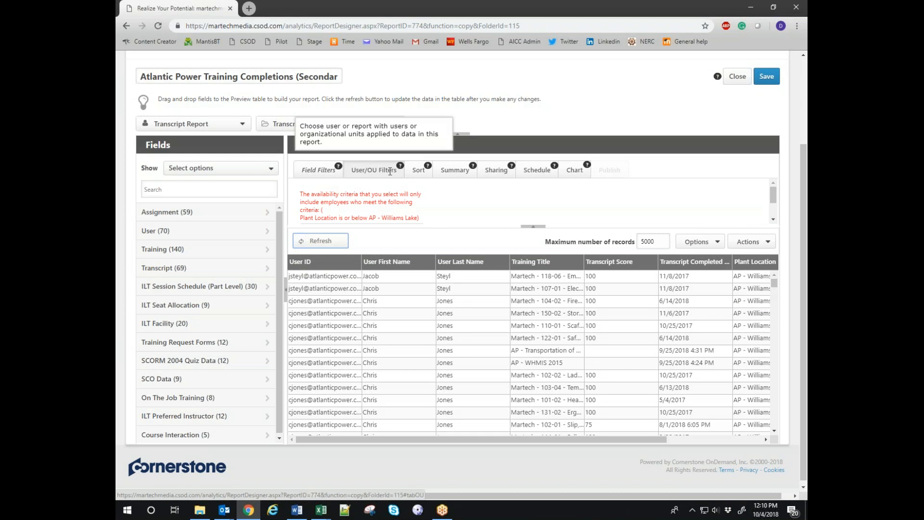
scroll(514, 319, down, 5)
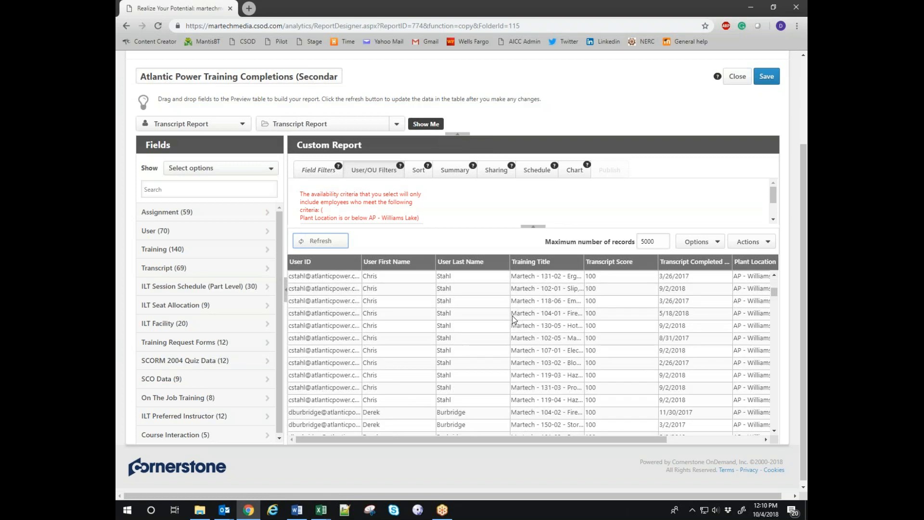
drag(496, 440, 557, 438)
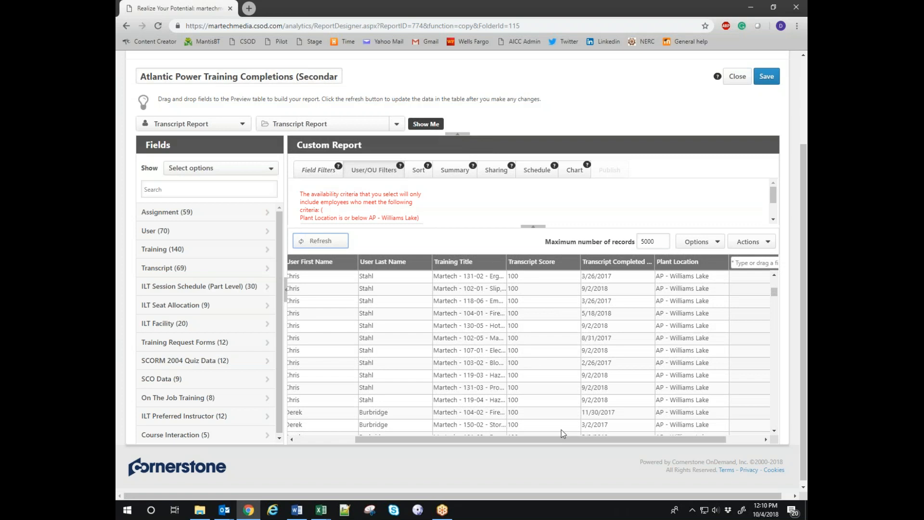
scroll(699, 326, down, 15)
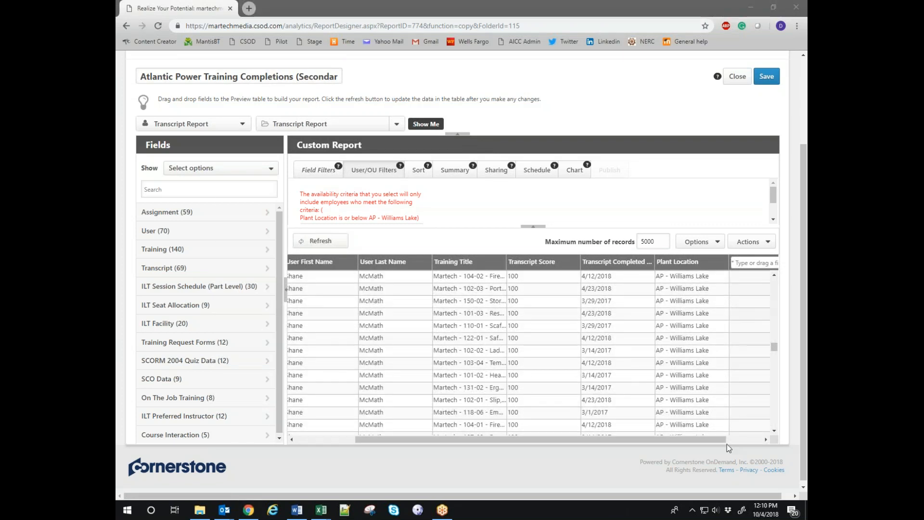
scroll(705, 352, down, 12)
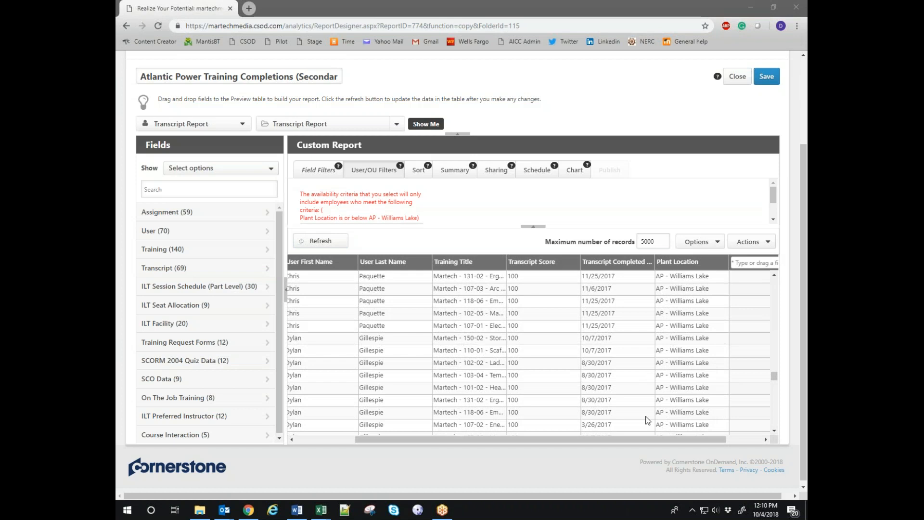
drag(490, 437, 348, 441)
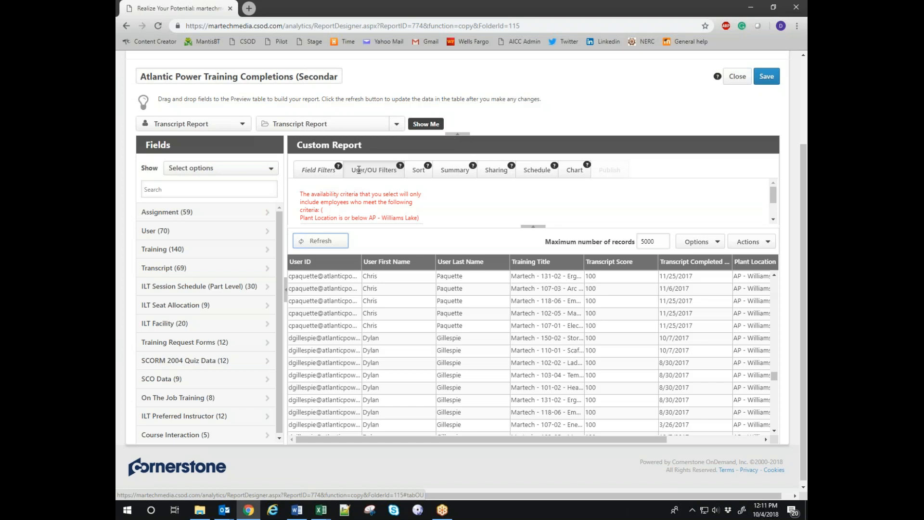
Pick Plant Location as criterion and check AP - Williams Lake in the lookup hierarchy, then close it.
scroll(382, 200, down, 1)
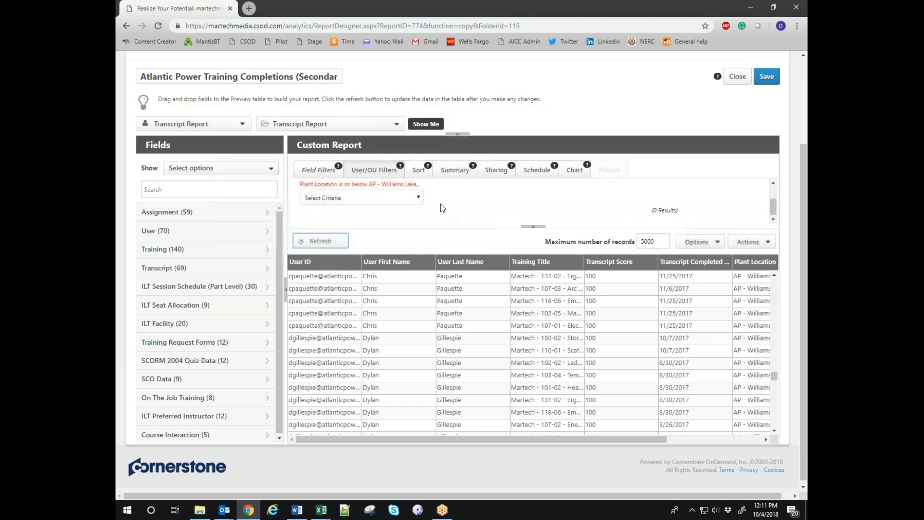
click(356, 201)
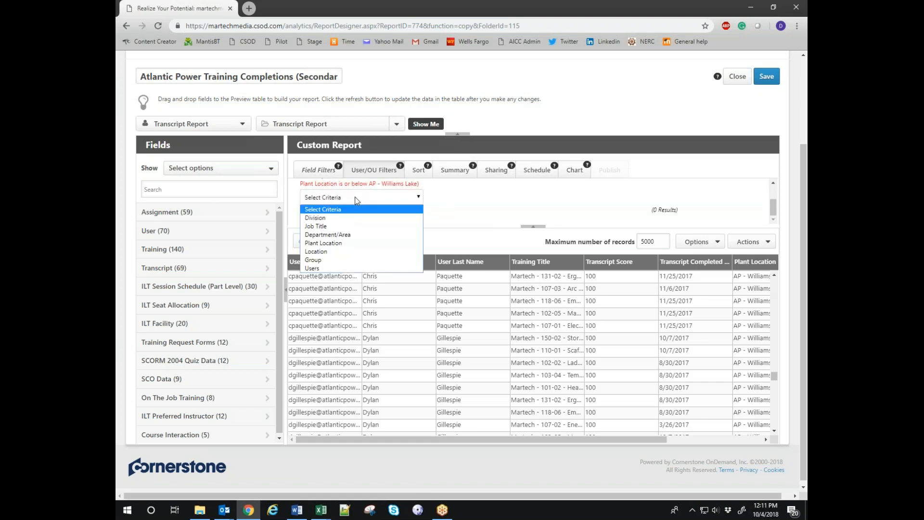
click(326, 244)
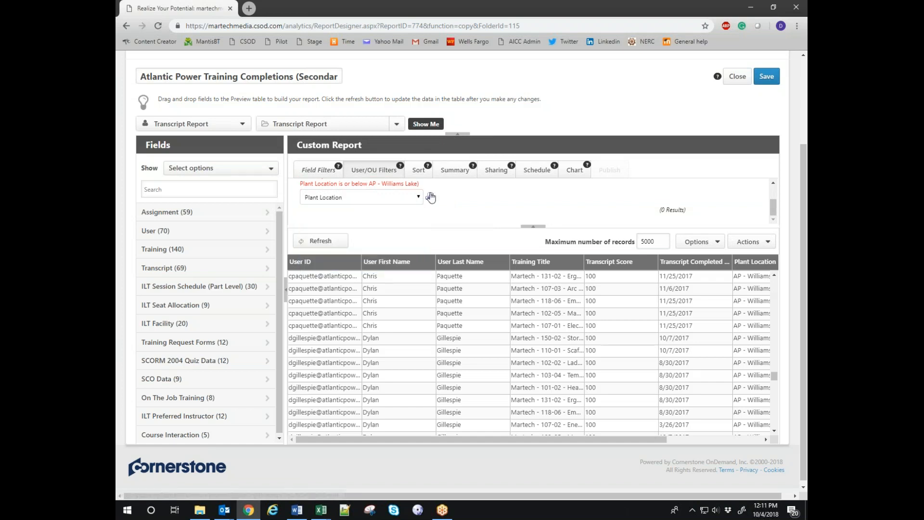
click(430, 197)
click(176, 65)
click(176, 65)
click(314, 221)
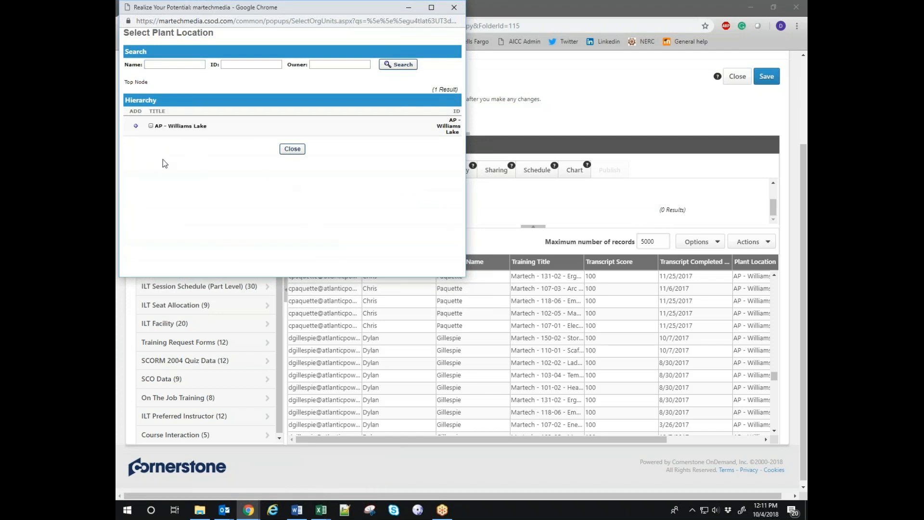
click(291, 149)
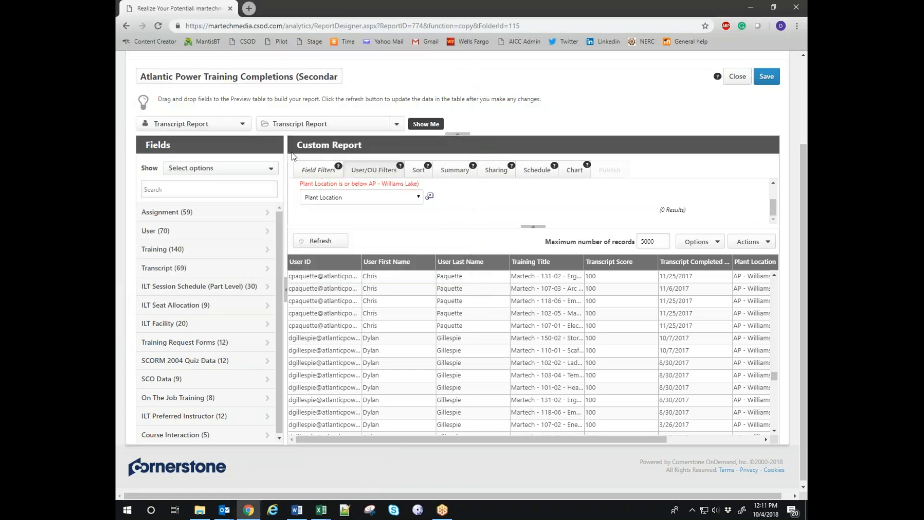
Show the Field Filters with the Completed Date on or after 1/1/2017 condition in an enlarged pane.
click(317, 171)
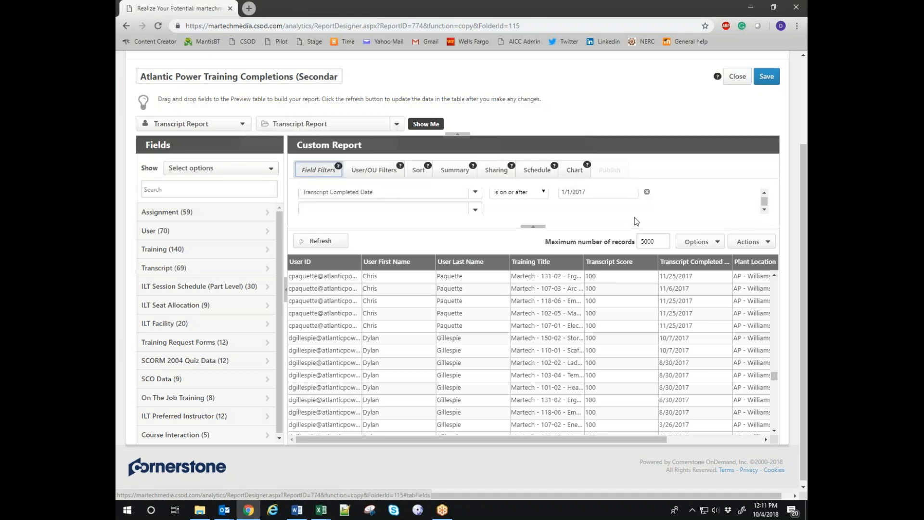
drag(644, 226, 636, 284)
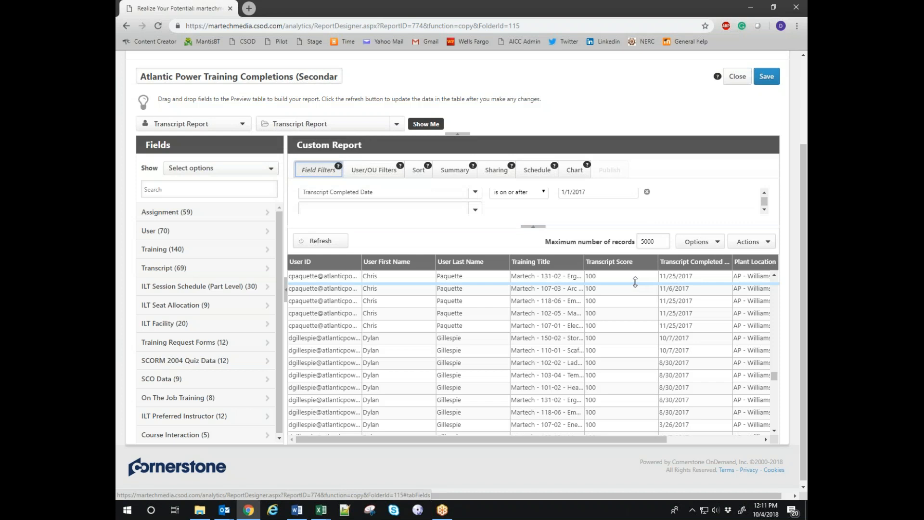
scroll(398, 266, up, 3)
scroll(393, 265, down, 3)
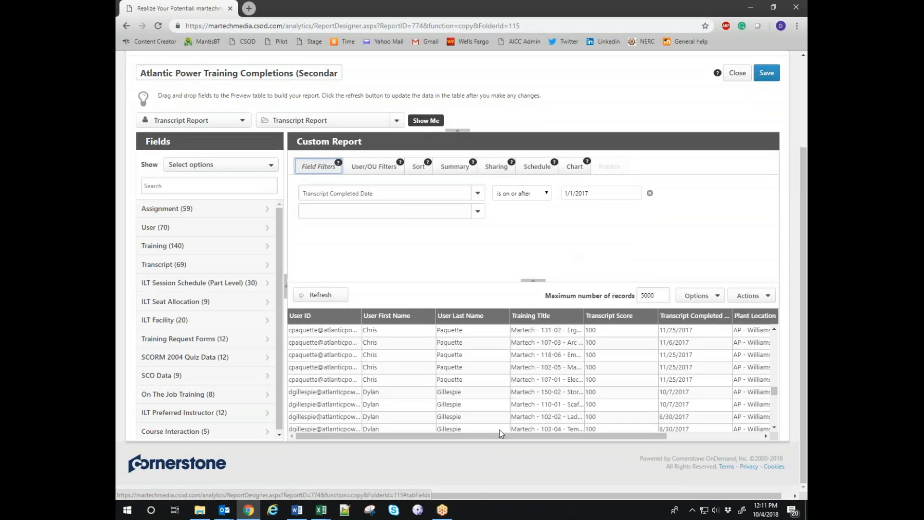
drag(481, 437, 597, 444)
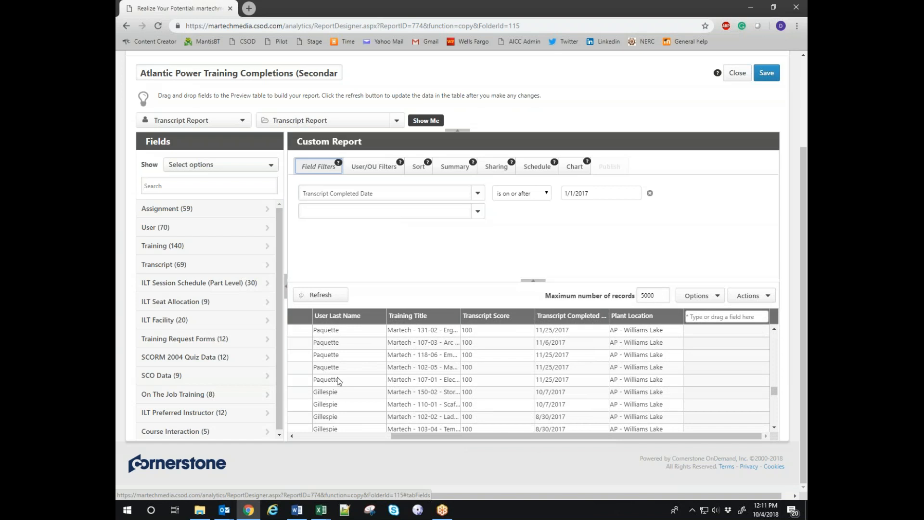
drag(530, 436, 389, 433)
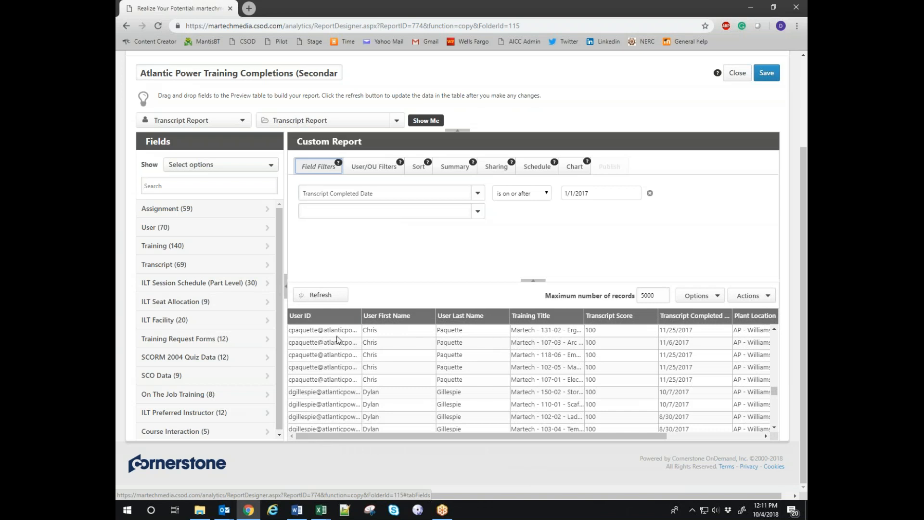
Sort the report by User First Name, User Last Name, Training Title, then Transcript Score.
click(384, 319)
click(457, 316)
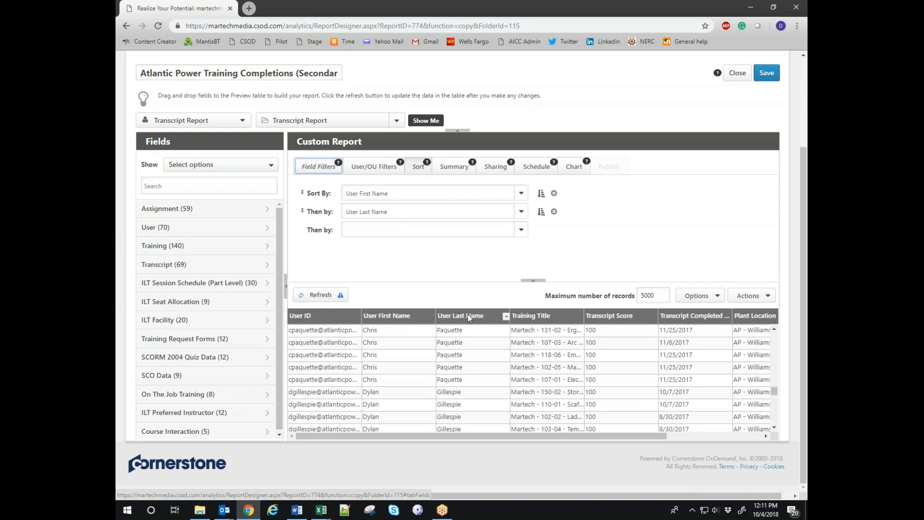
click(559, 319)
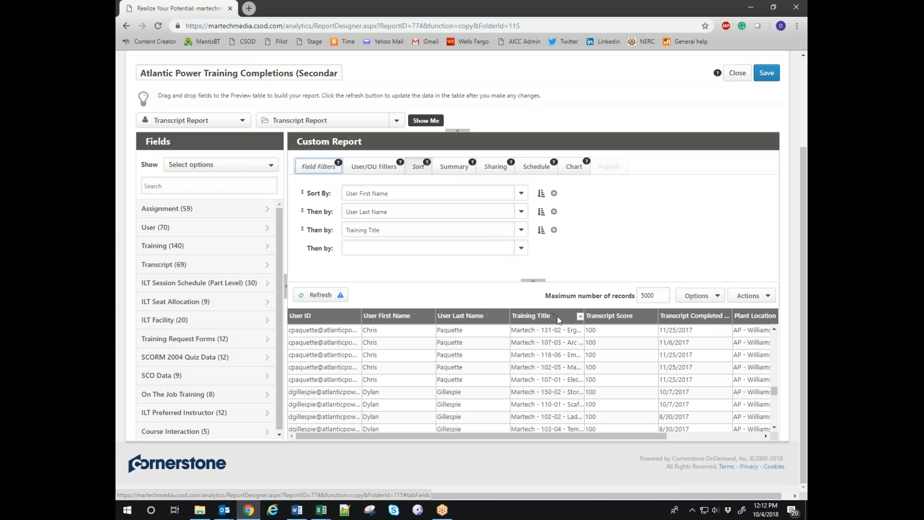
drag(544, 435, 582, 434)
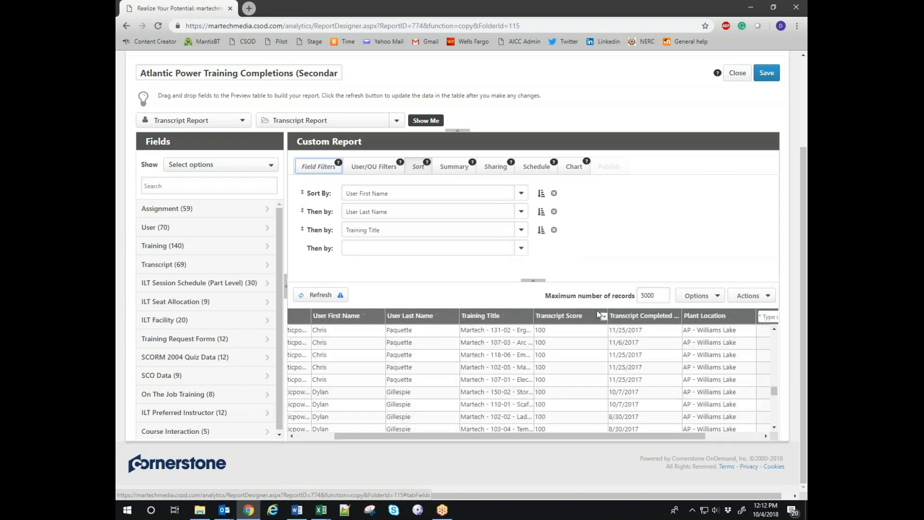
click(567, 313)
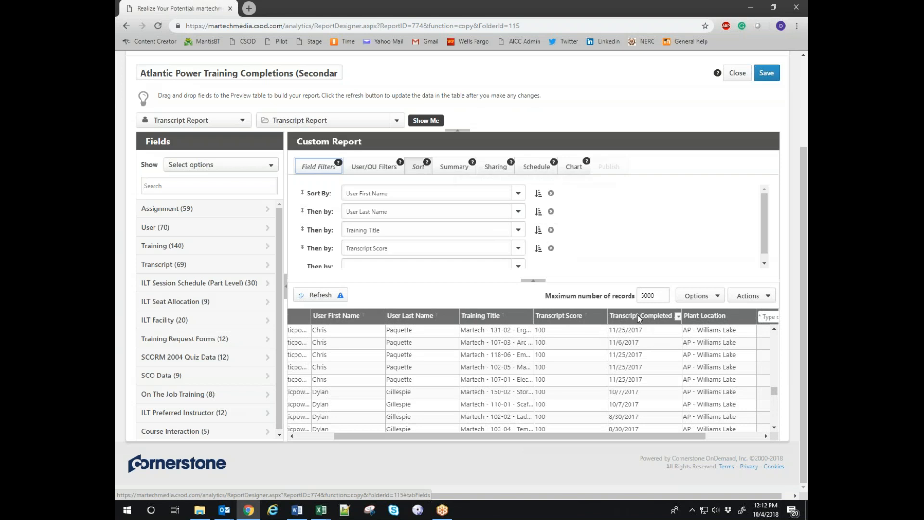
click(637, 314)
drag(535, 434, 613, 438)
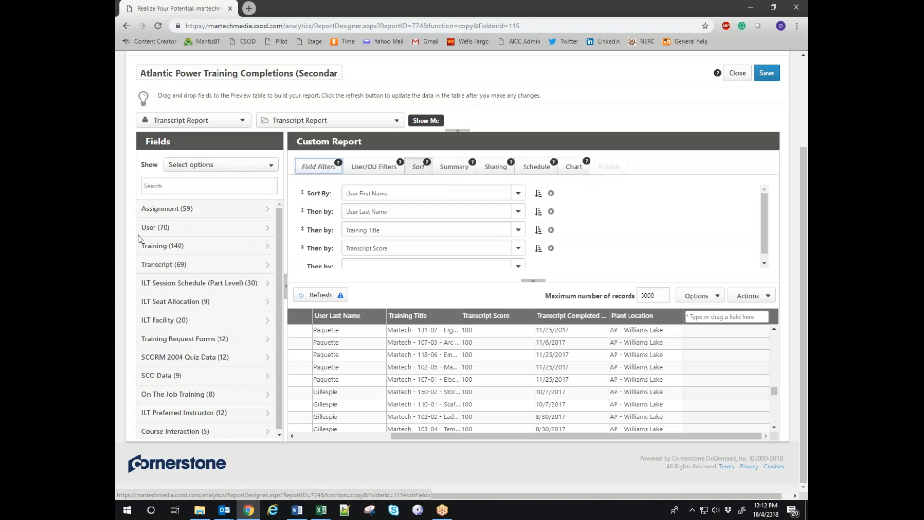
Add the Training Description field from the Training category as a report column and reload the preview.
click(193, 248)
scroll(195, 334, down, 3)
scroll(223, 385, down, 1)
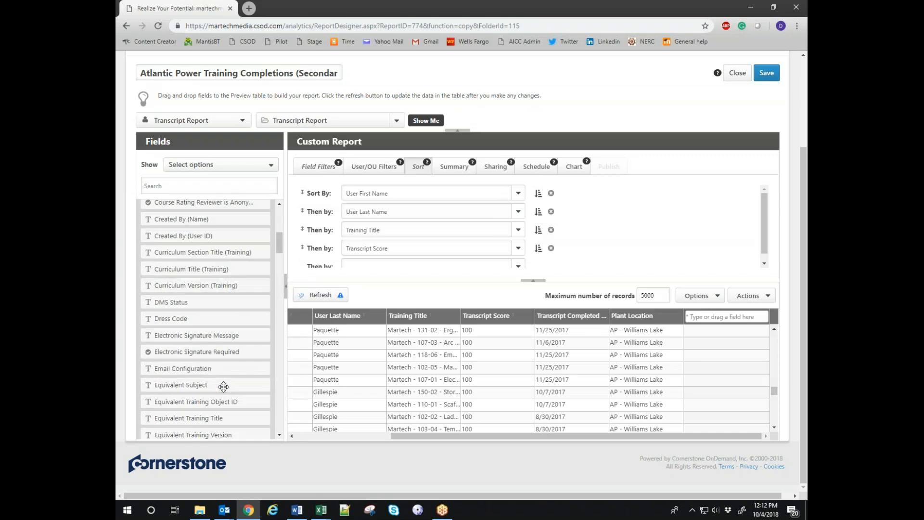
scroll(224, 385, down, 4)
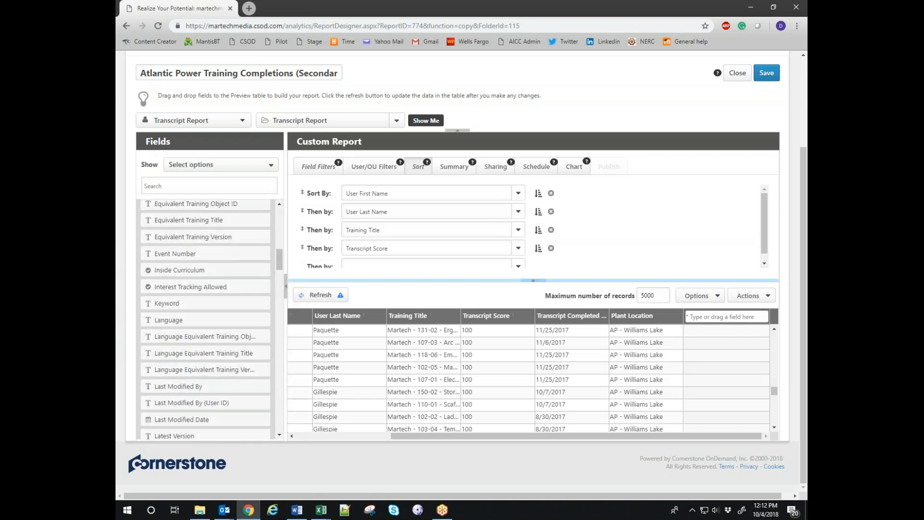
scroll(228, 382, down, 2)
scroll(234, 331, down, 4)
scroll(234, 331, down, 2)
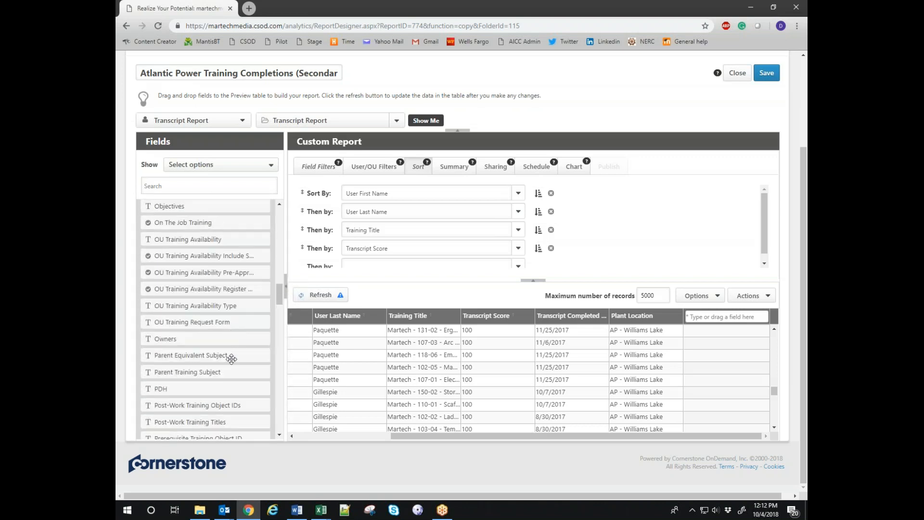
scroll(232, 359, down, 5)
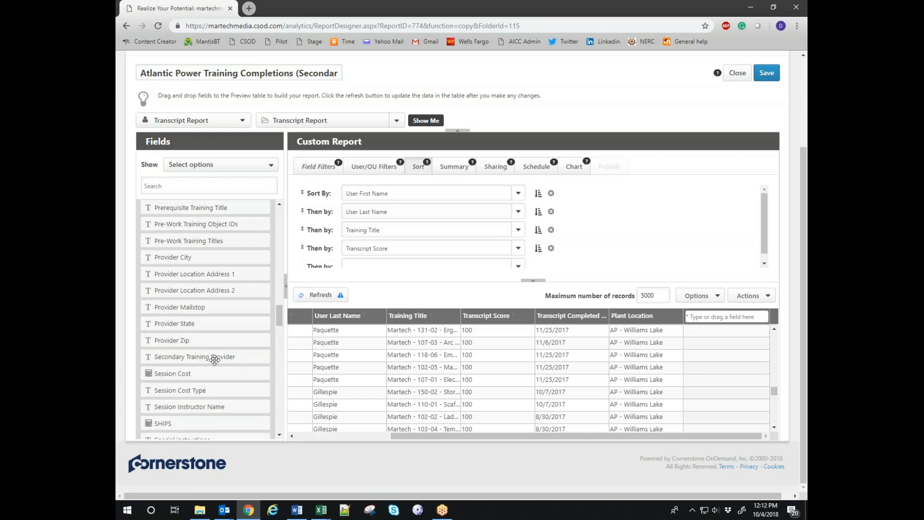
scroll(215, 360, down, 10)
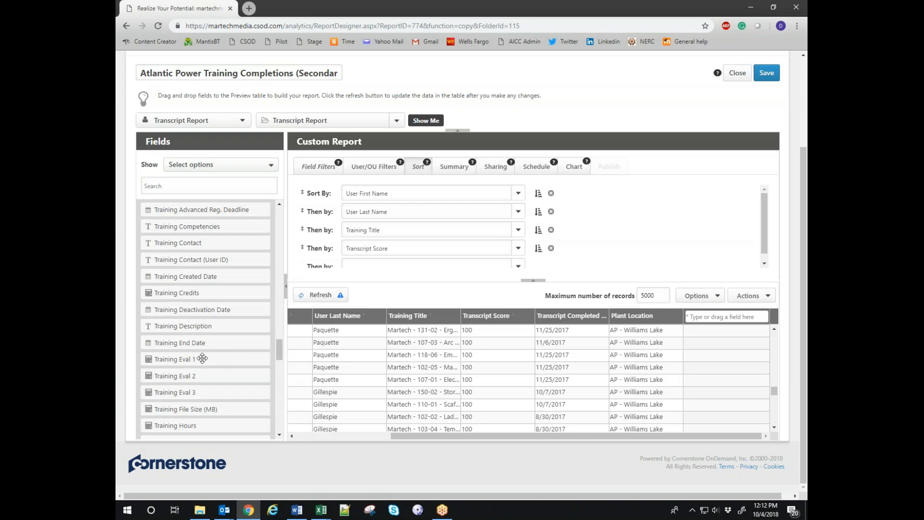
drag(168, 325, 724, 317)
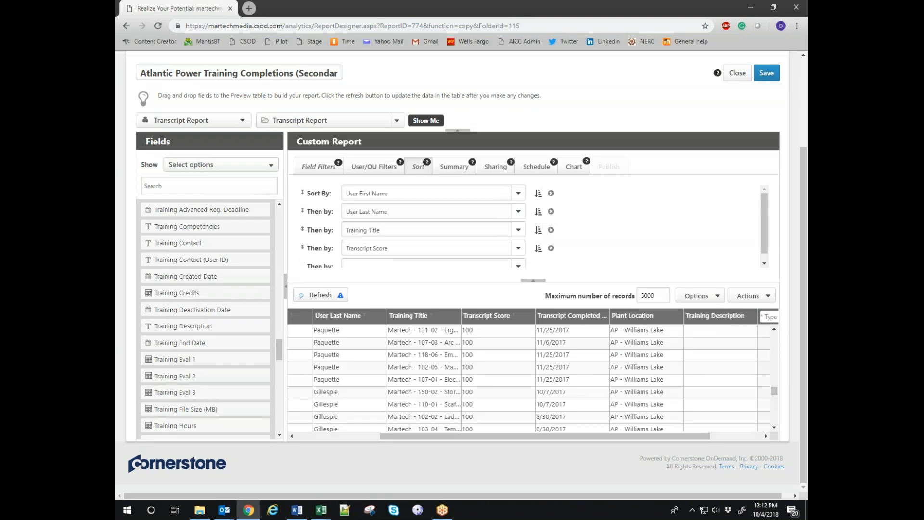
click(318, 296)
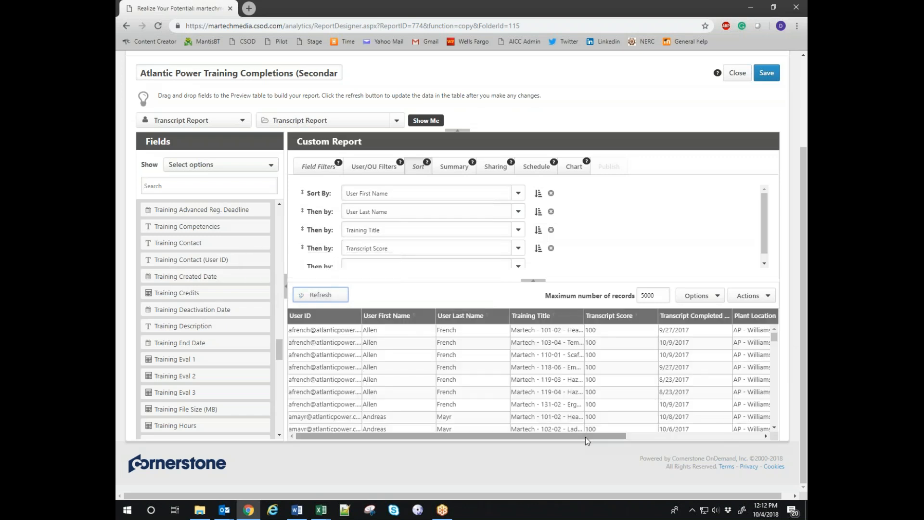
Remove the Training Description column and move Transcript Completed to second, after User First Name.
drag(586, 436, 747, 437)
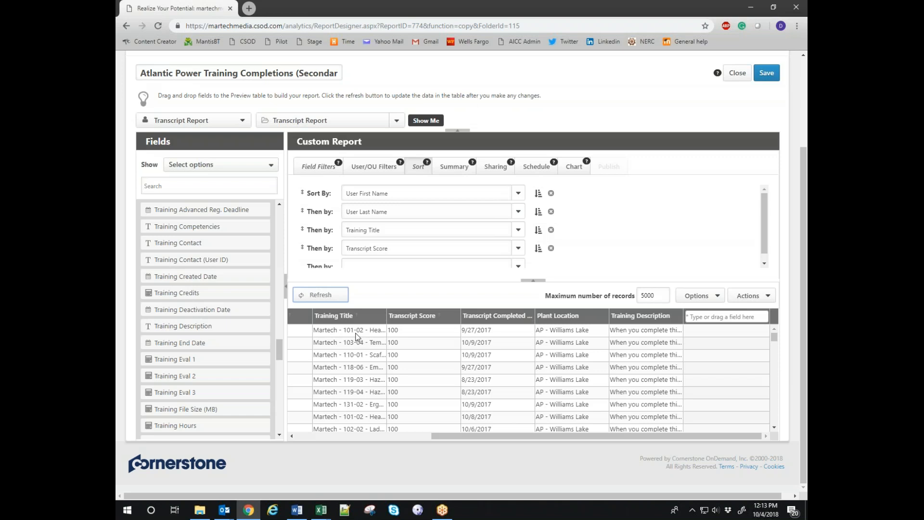
click(679, 318)
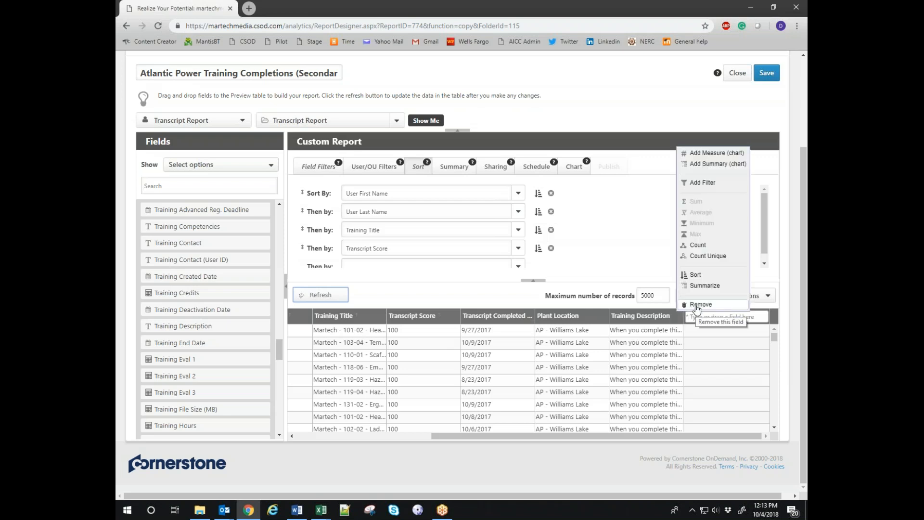
click(699, 304)
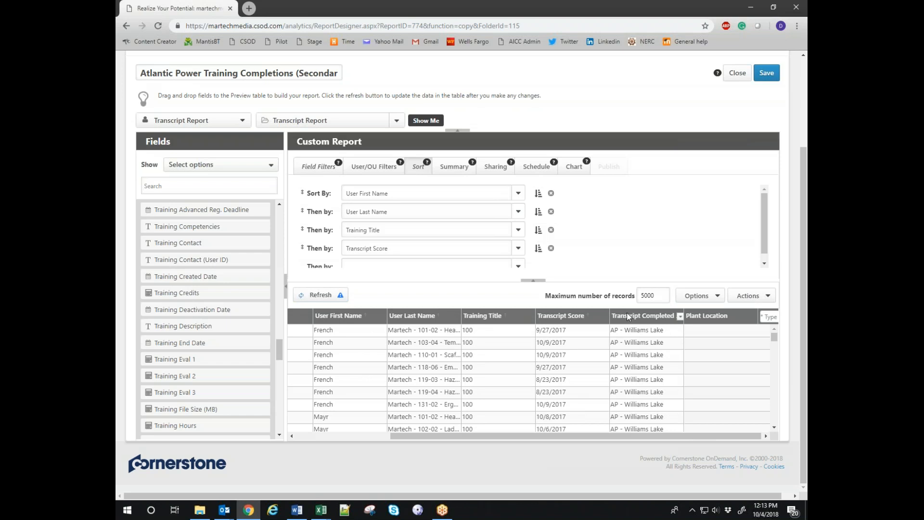
drag(640, 314, 389, 315)
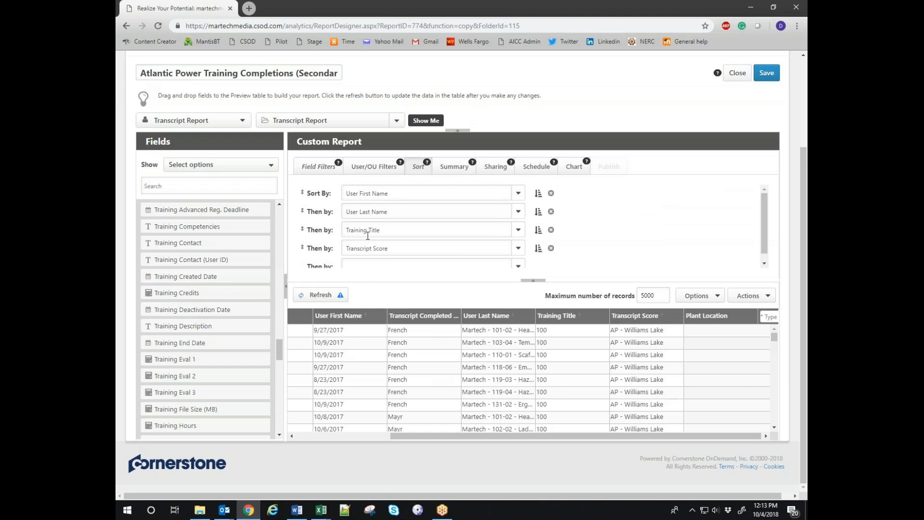
Clear all existing sort levels, including trial User First Name and Transcript Completed Date sorts.
click(551, 248)
click(553, 230)
click(554, 212)
click(554, 193)
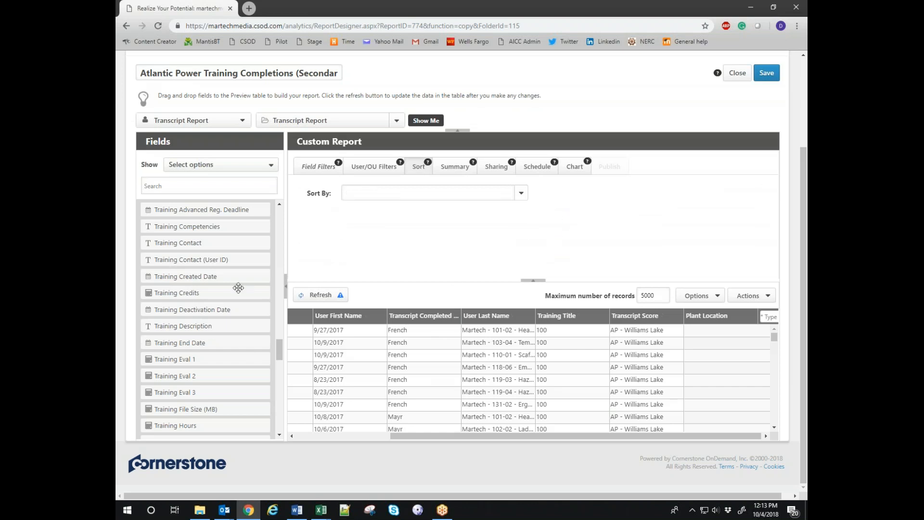
click(382, 316)
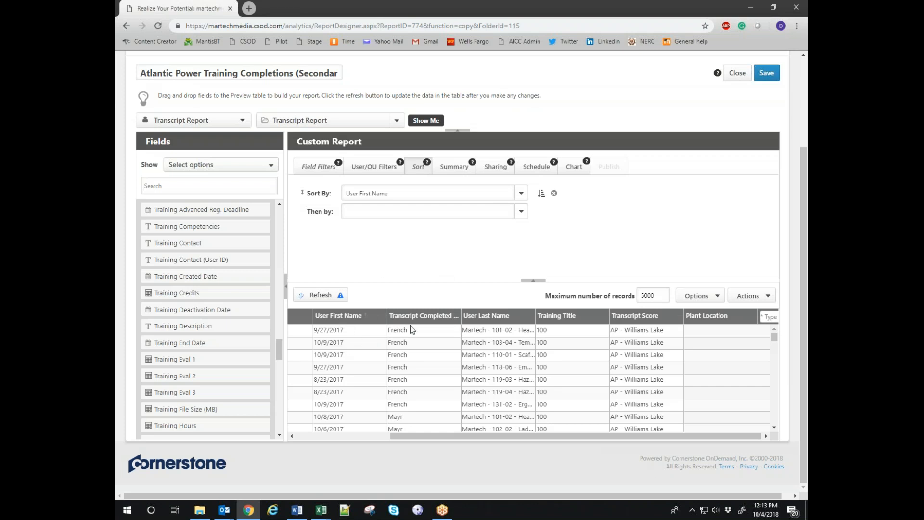
click(423, 315)
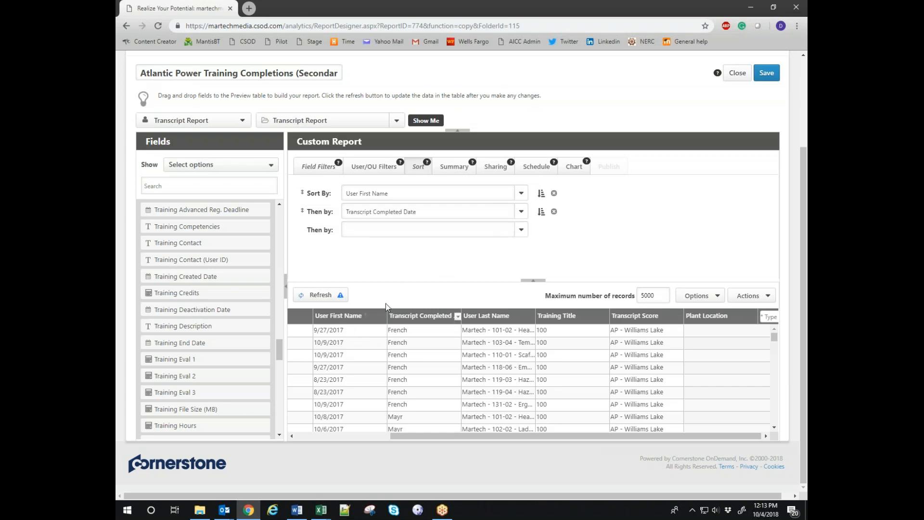
click(554, 212)
click(554, 194)
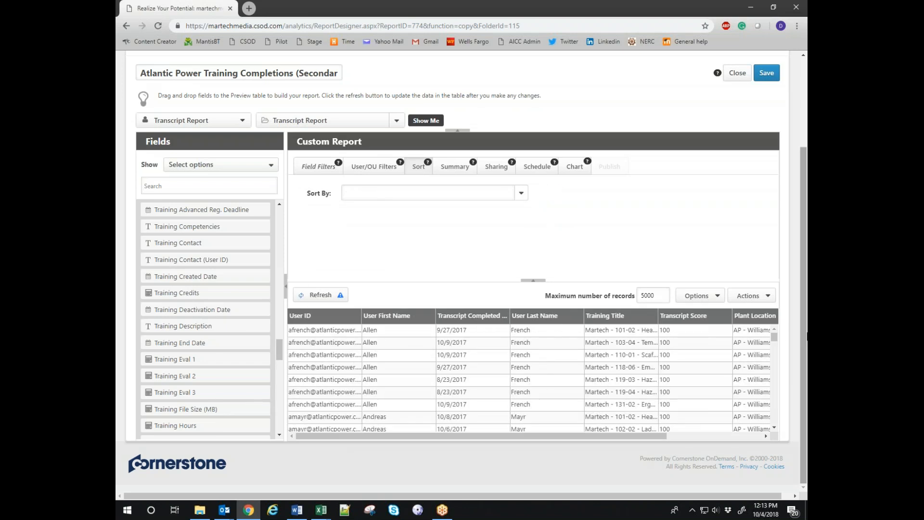
Sort by User ID, then by Training Title, and show the Field Filters.
click(317, 314)
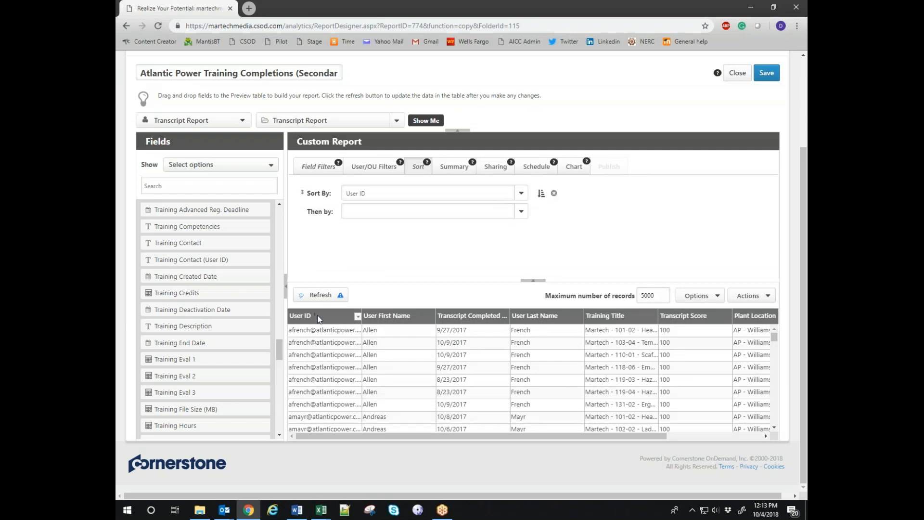
click(620, 319)
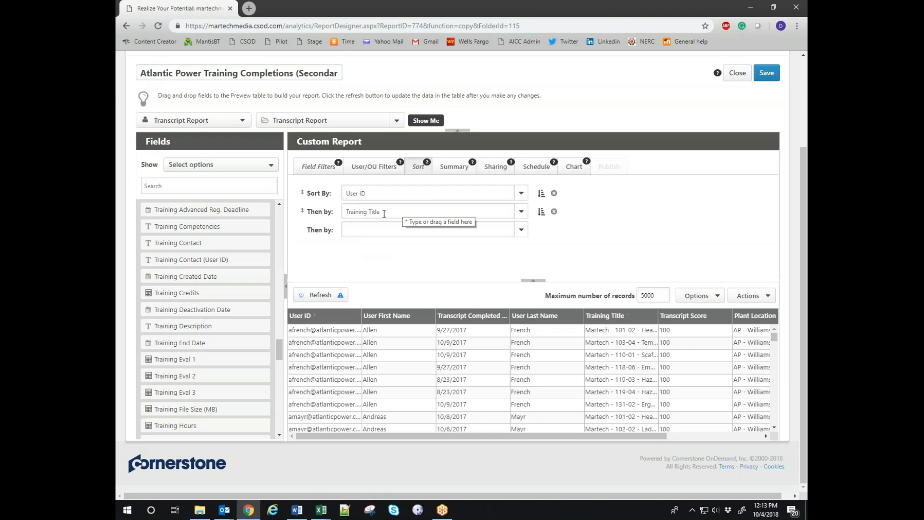
click(314, 166)
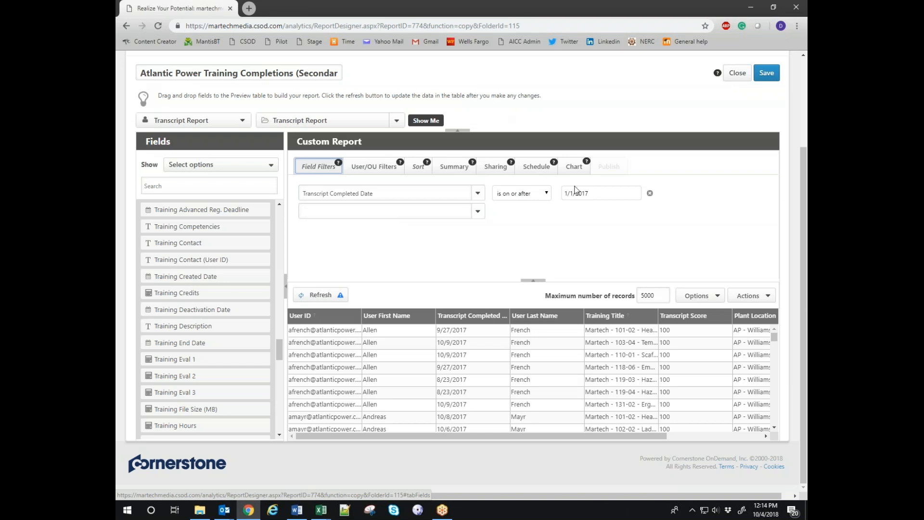
Change the Transcript Completed Date filter value to 1/1/2015 and refresh the preview.
click(591, 194)
key(BackSpace)
text(5)
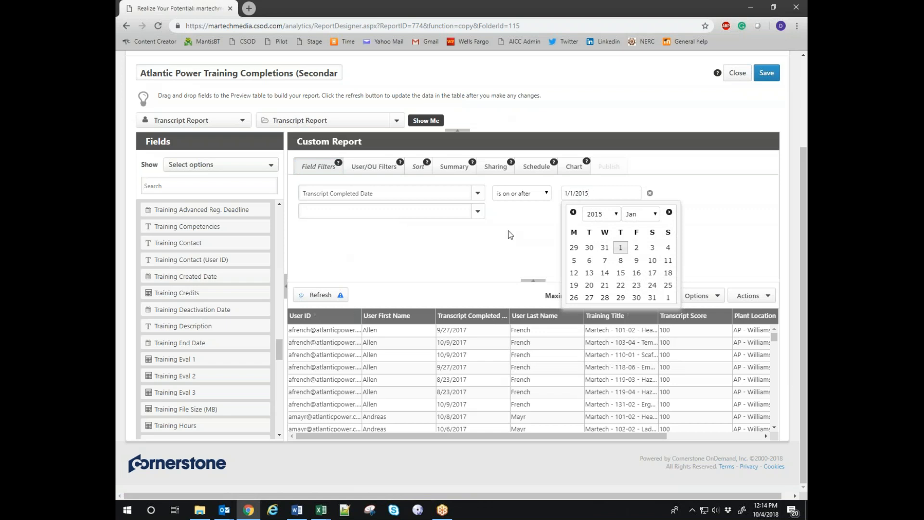
click(318, 295)
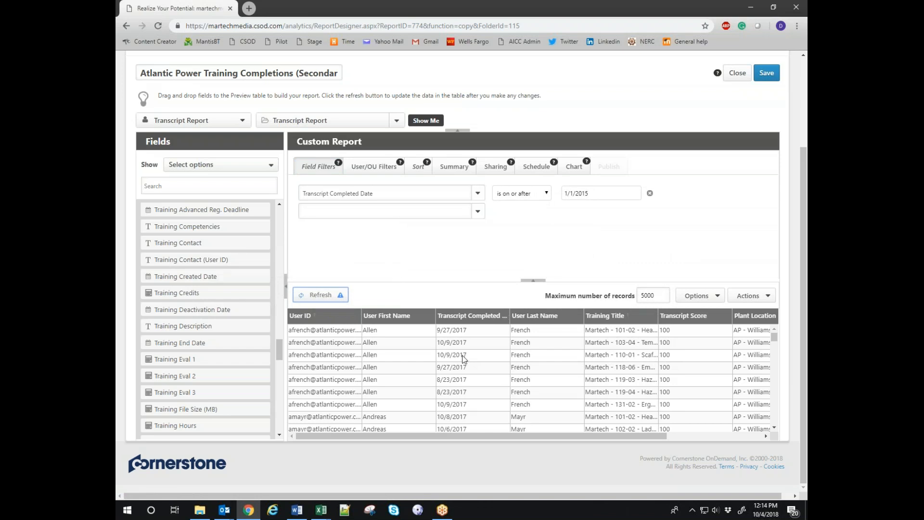
click(320, 295)
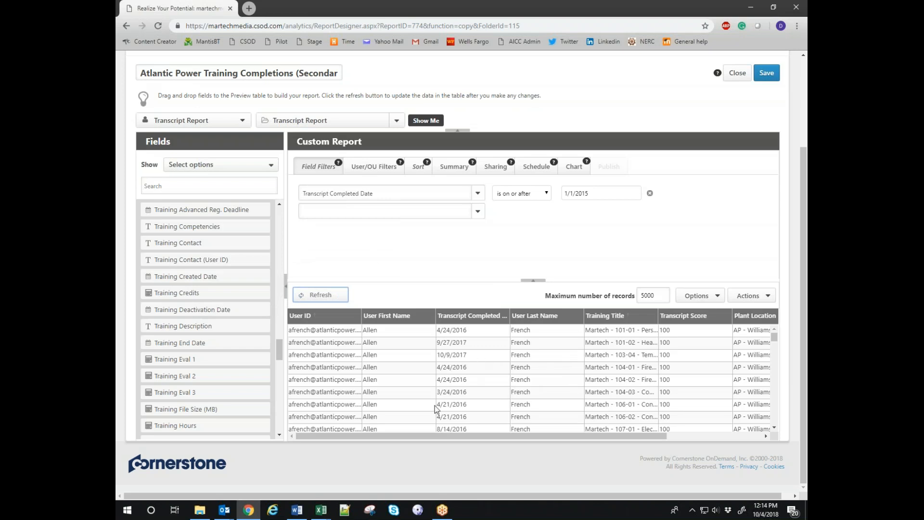
scroll(482, 388, down, 5)
scroll(481, 388, up, 8)
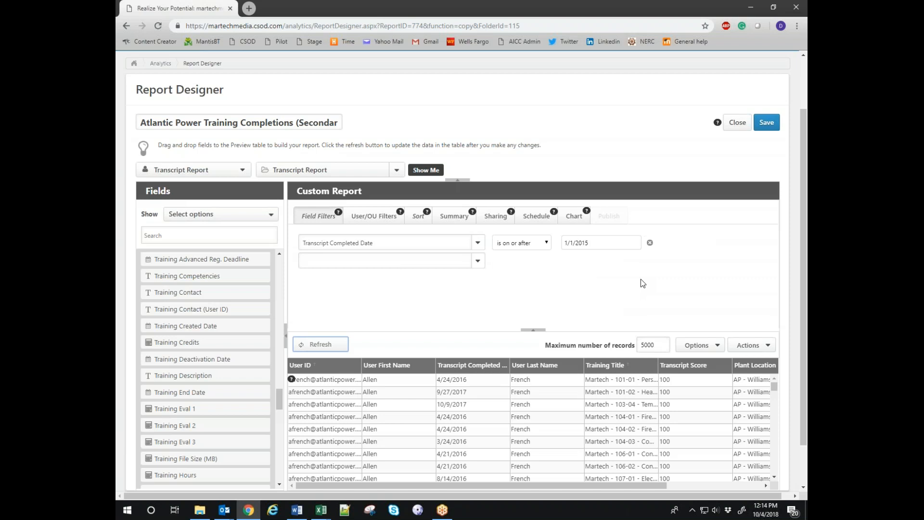
Enlarge the preview pane and set the sharing criterion to Users, reviewing the Select User list.
drag(553, 330, 556, 293)
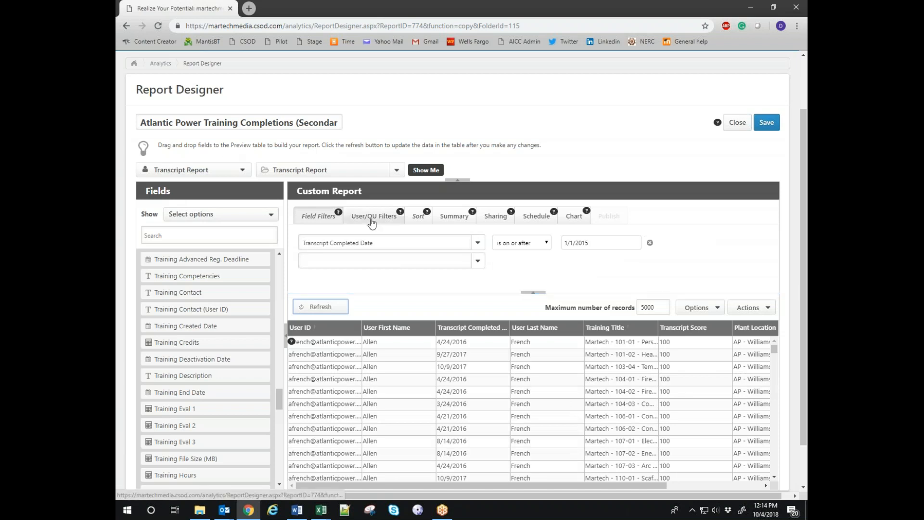
click(495, 217)
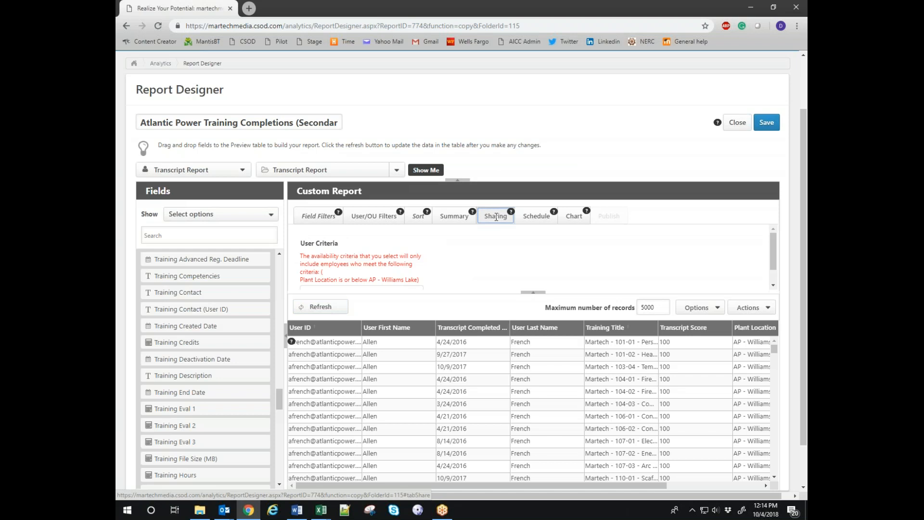
scroll(455, 244, down, 1)
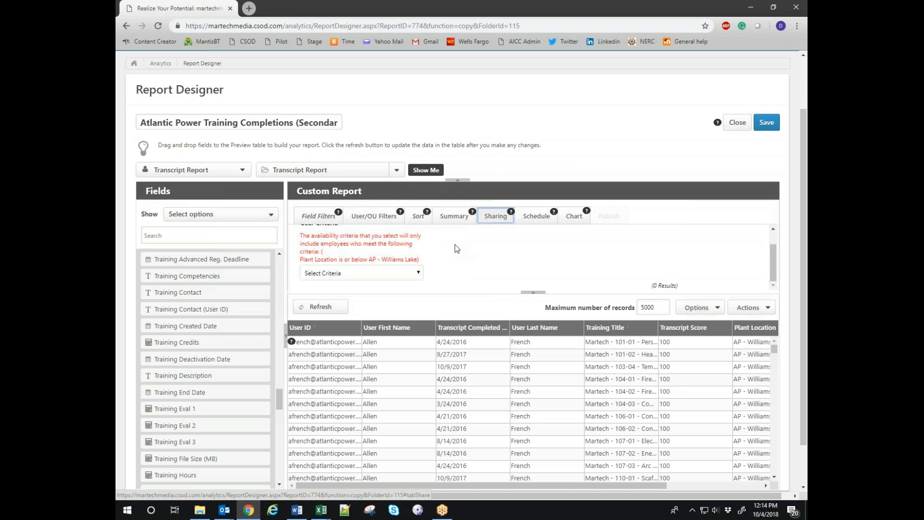
click(335, 273)
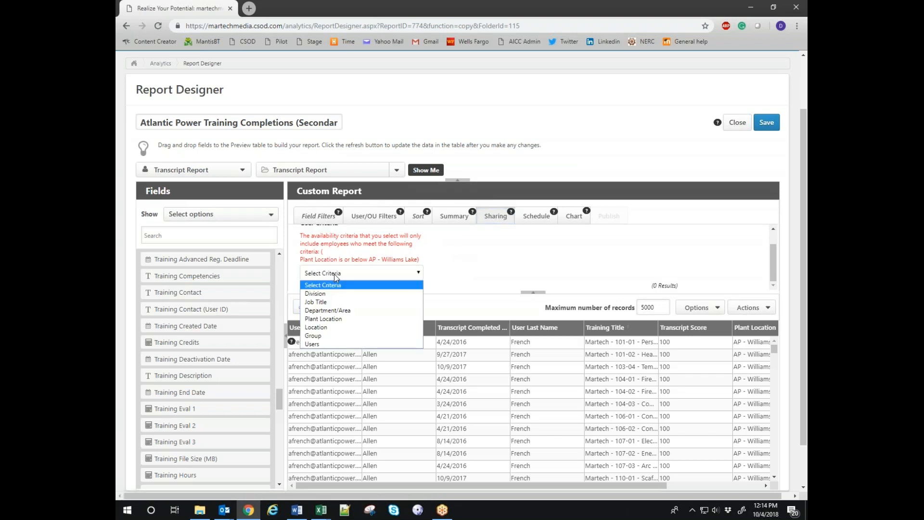
click(328, 344)
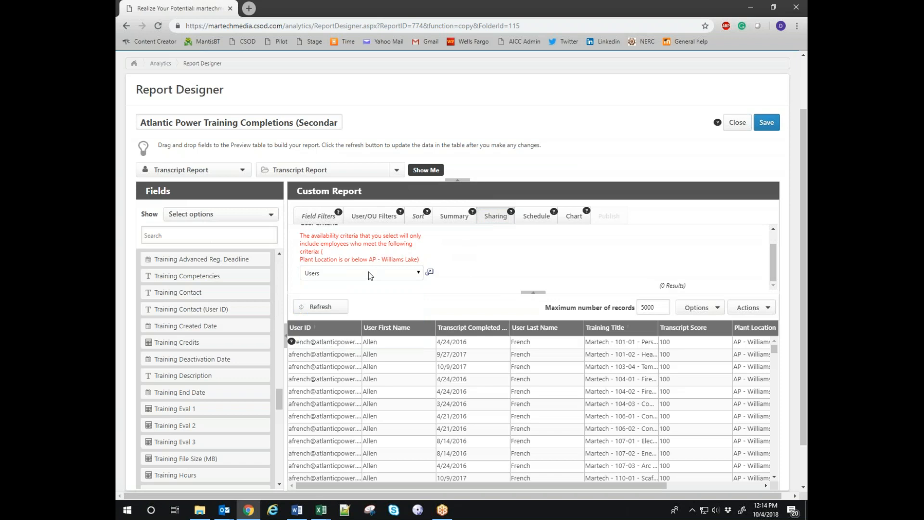
click(430, 273)
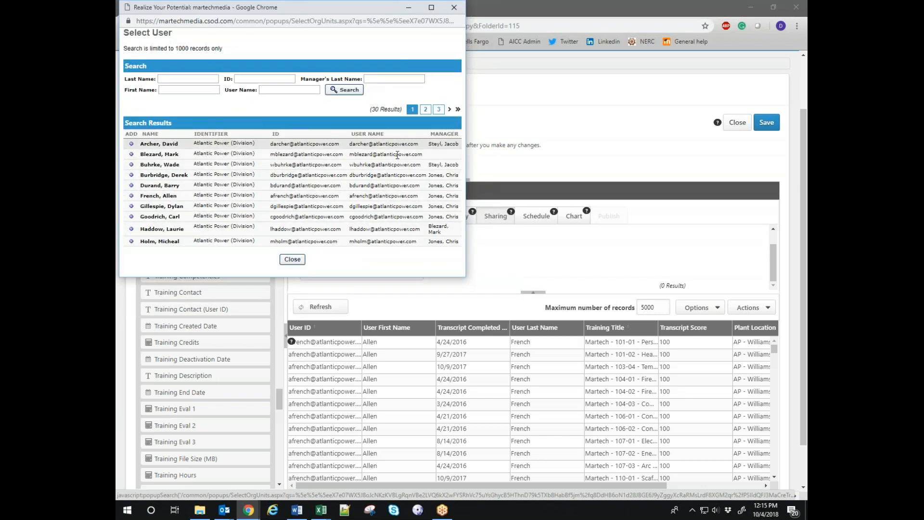
click(455, 8)
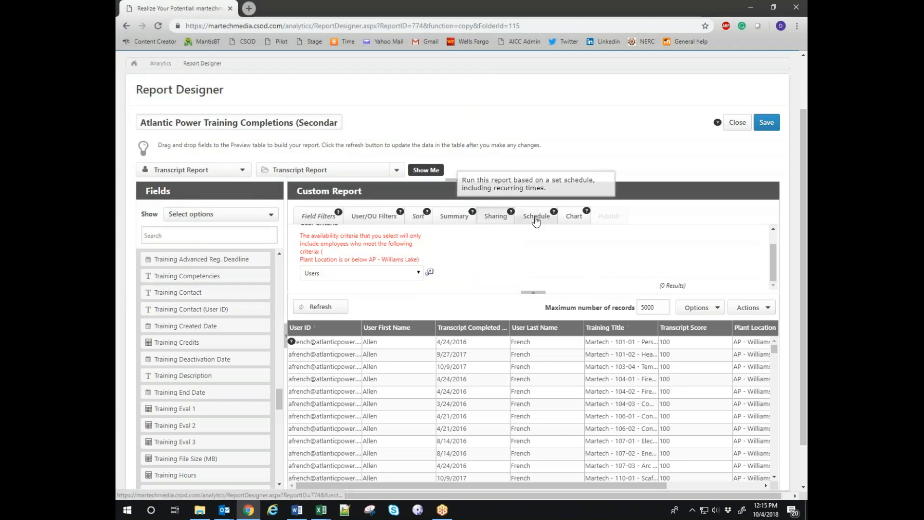
Set the report schedule to Monthly, day 1 at 1:00 PM from 10/4/2018, with No end date.
click(536, 219)
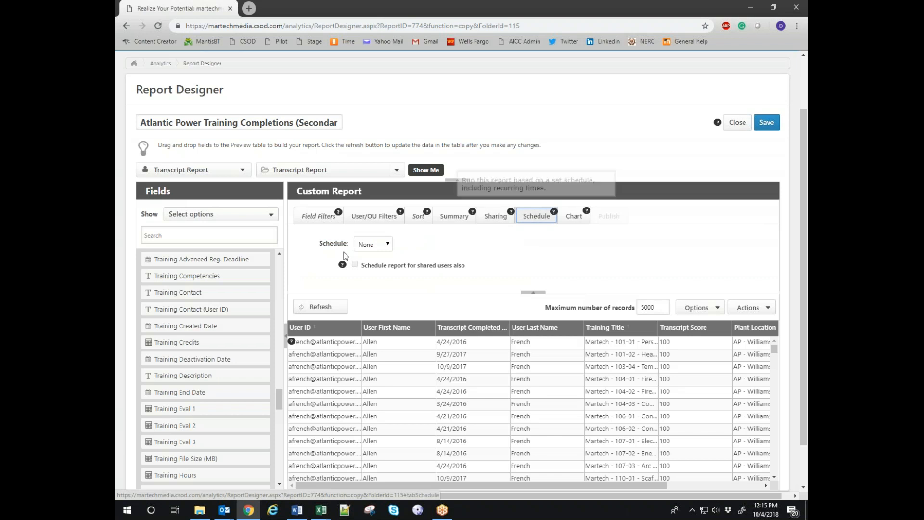
click(383, 247)
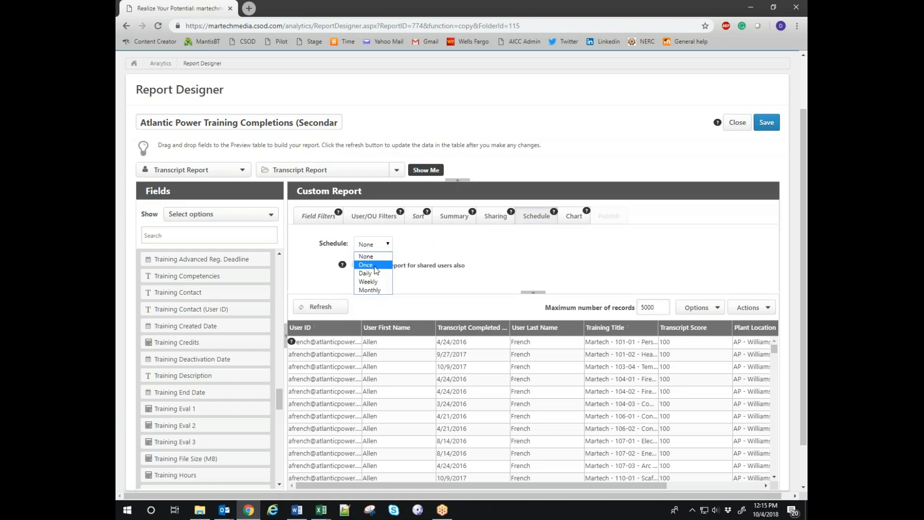
click(373, 290)
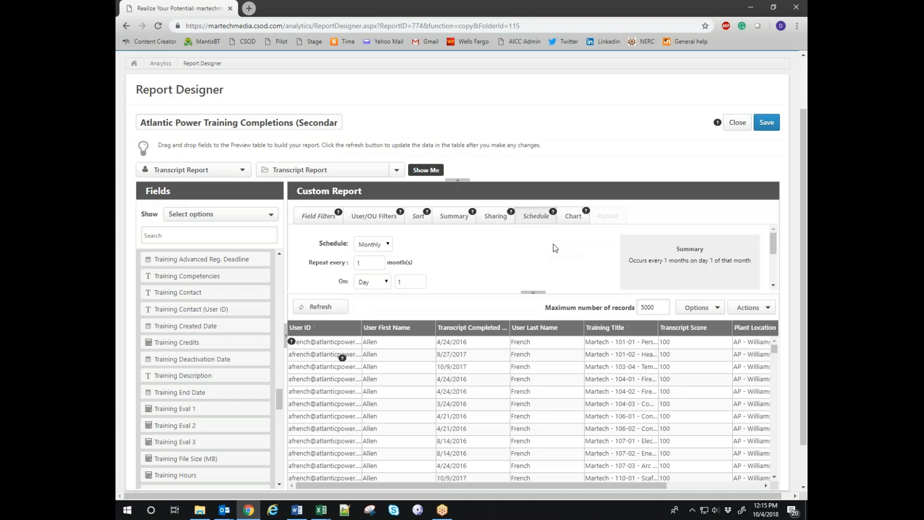
scroll(488, 261, down, 1)
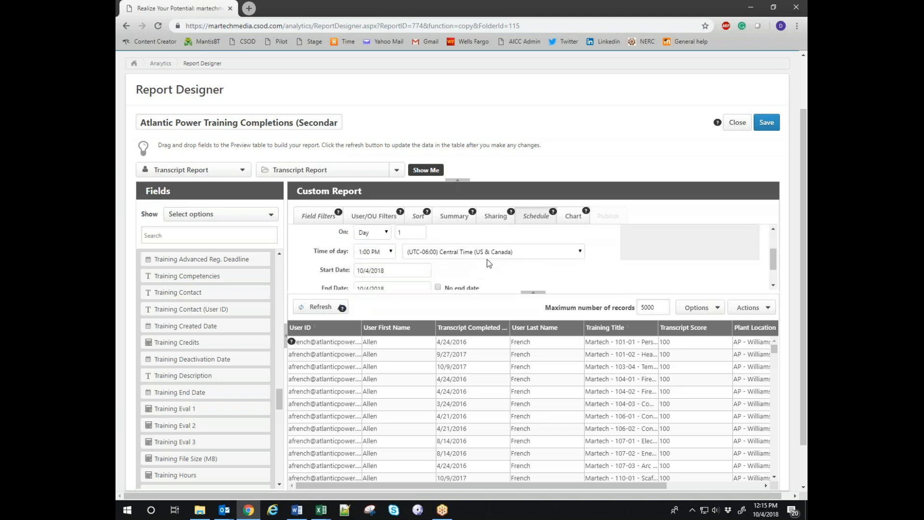
scroll(489, 262, up, 1)
drag(468, 291, 467, 357)
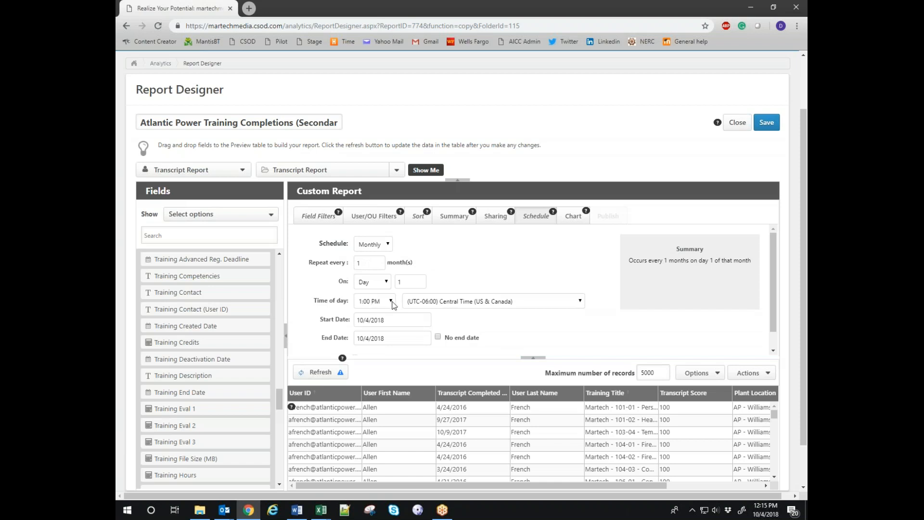
click(438, 337)
Change the Repeat every interval to 2 month(s).
scroll(529, 301, down, 3)
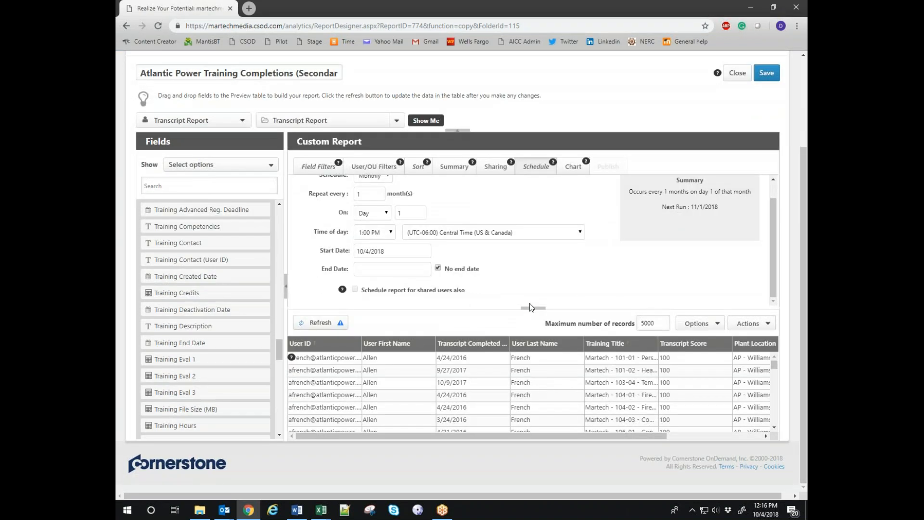
scroll(547, 279, up, 1)
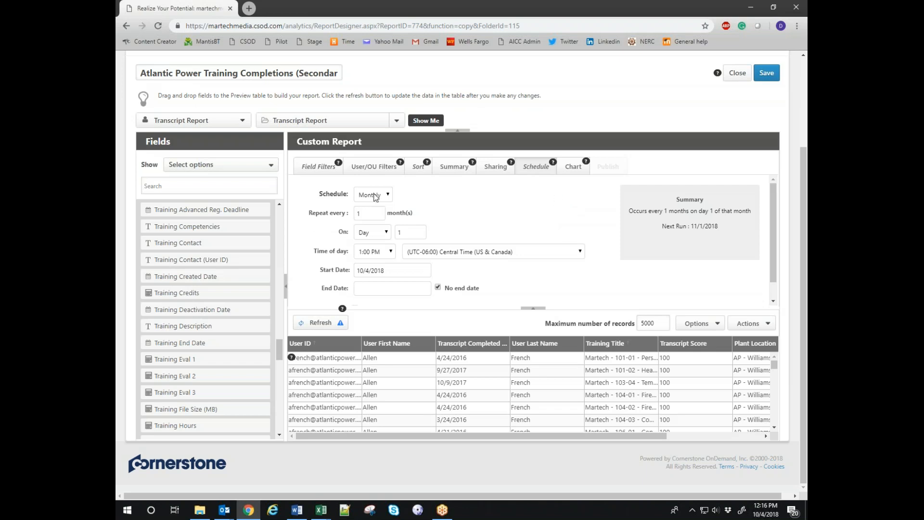
double_click(367, 212)
text(3)
double_click(367, 213)
text(2)
click(370, 197)
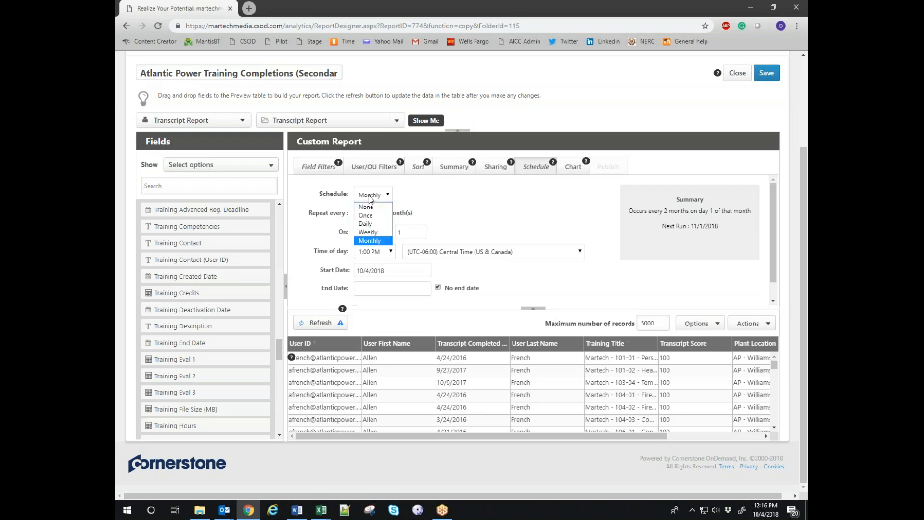
Set the schedule to weekly on Mondays at 1:00 AM, keeping No end date checked.
click(374, 233)
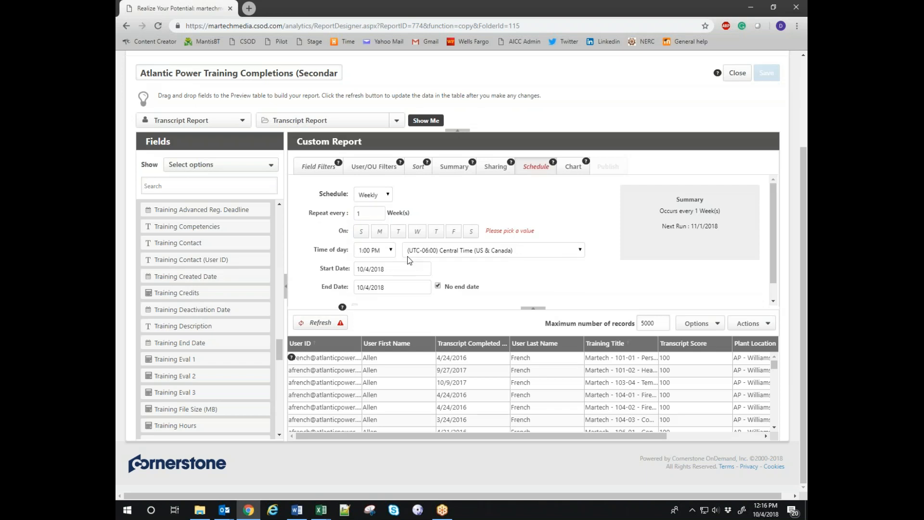
click(380, 232)
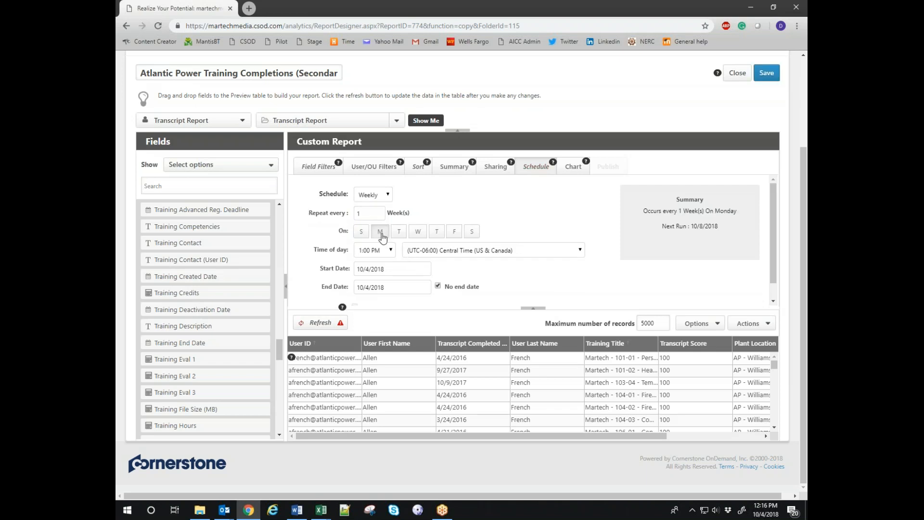
click(381, 250)
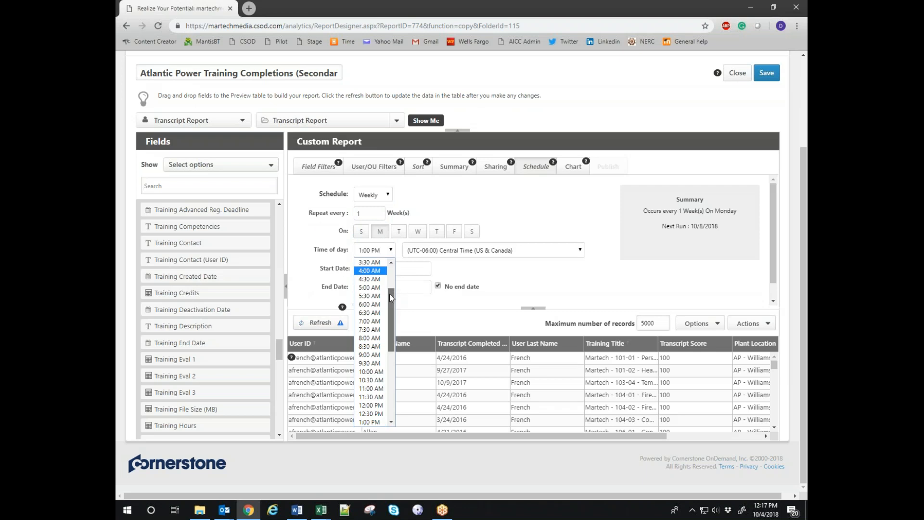
drag(390, 297, 389, 269)
click(374, 280)
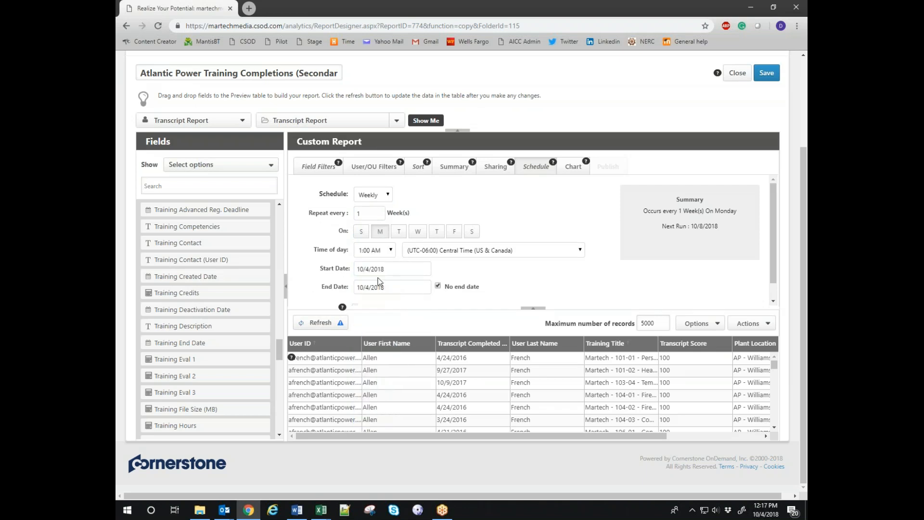
scroll(504, 272, down, 1)
scroll(504, 272, down, 2)
click(438, 269)
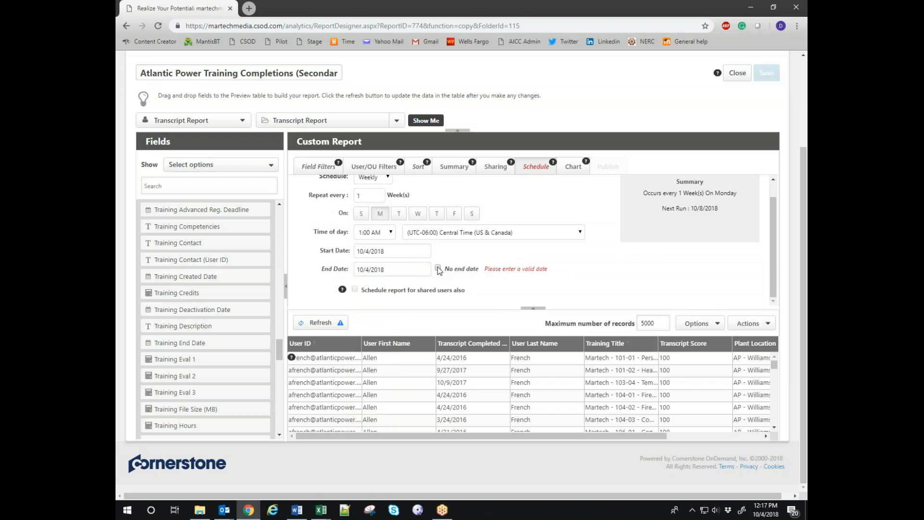
click(438, 268)
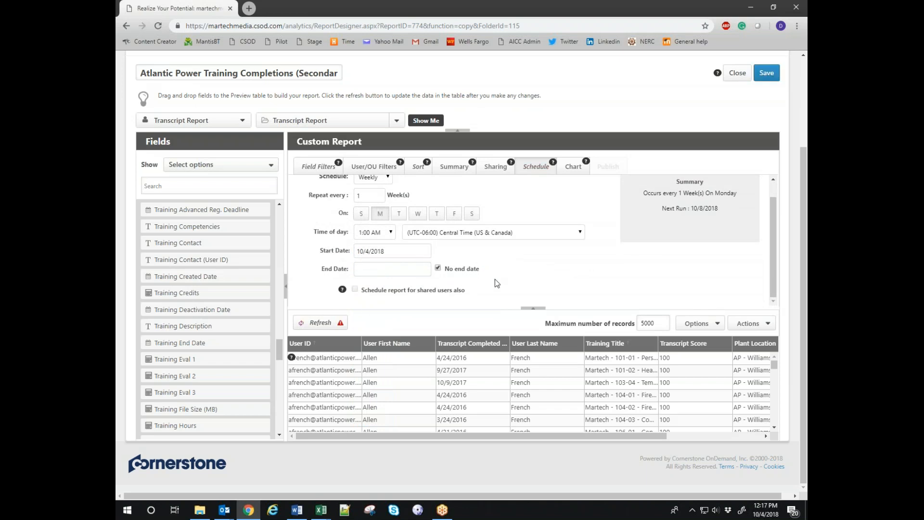
scroll(767, 255, up, 3)
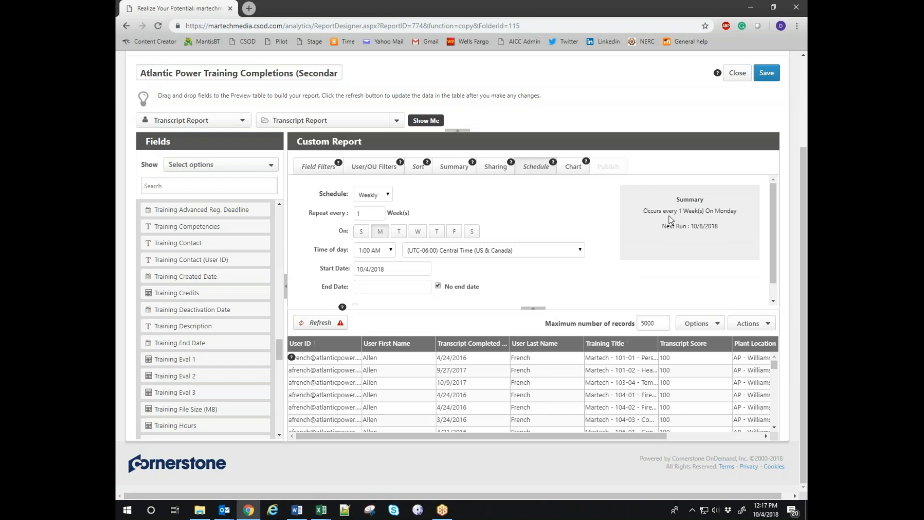
Switch the frequency back to Monthly with no end date and return to Field Filters.
click(367, 194)
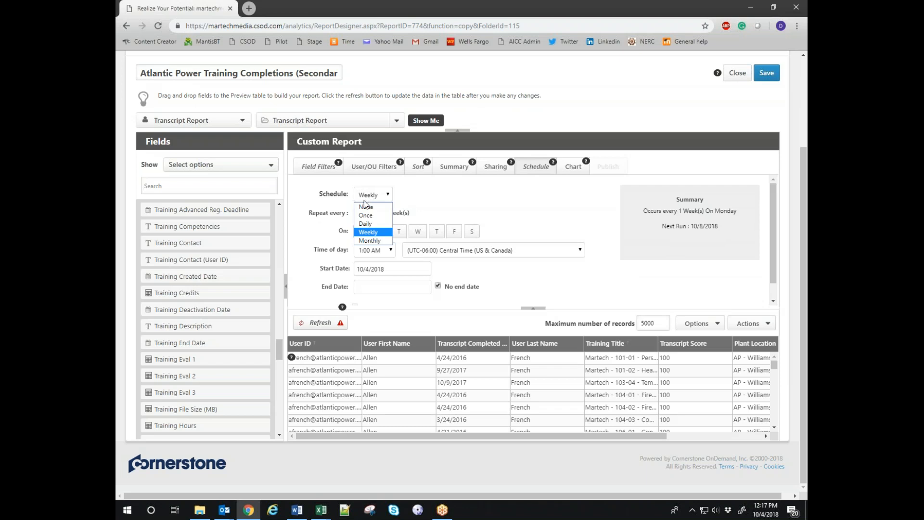
click(369, 241)
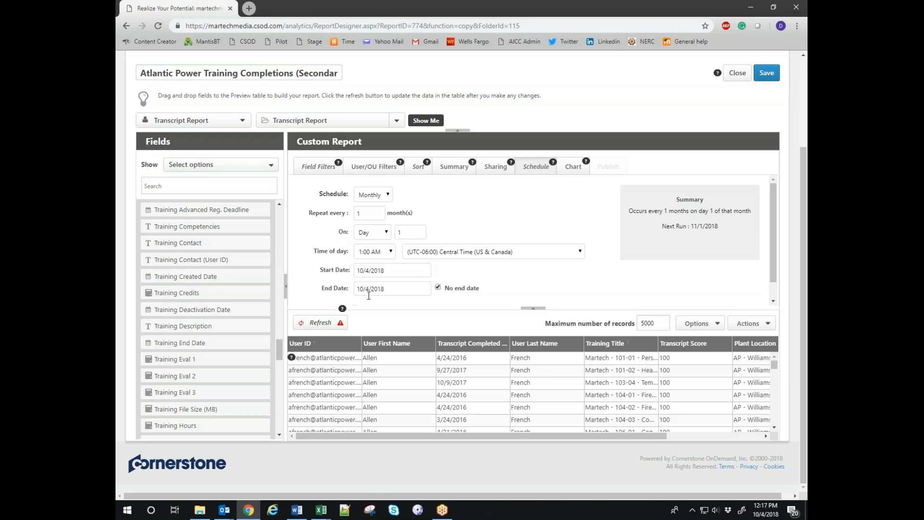
click(439, 288)
click(438, 287)
click(316, 167)
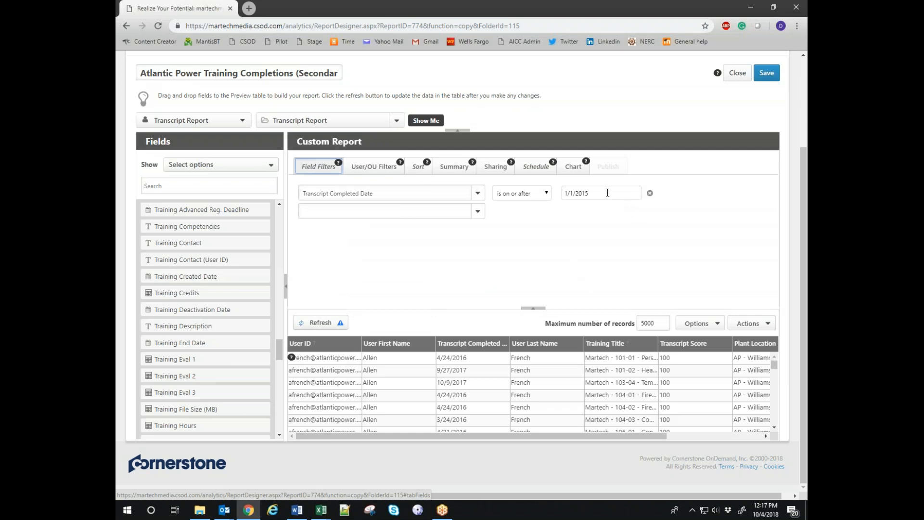
Set the Transcript Completed Date filter to Last Month, refresh the preview, and reopen Schedule.
click(548, 194)
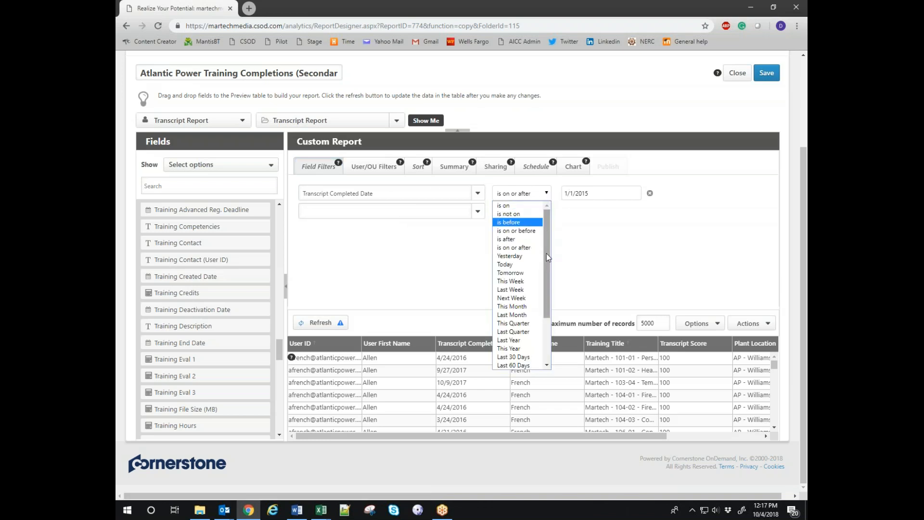
click(525, 316)
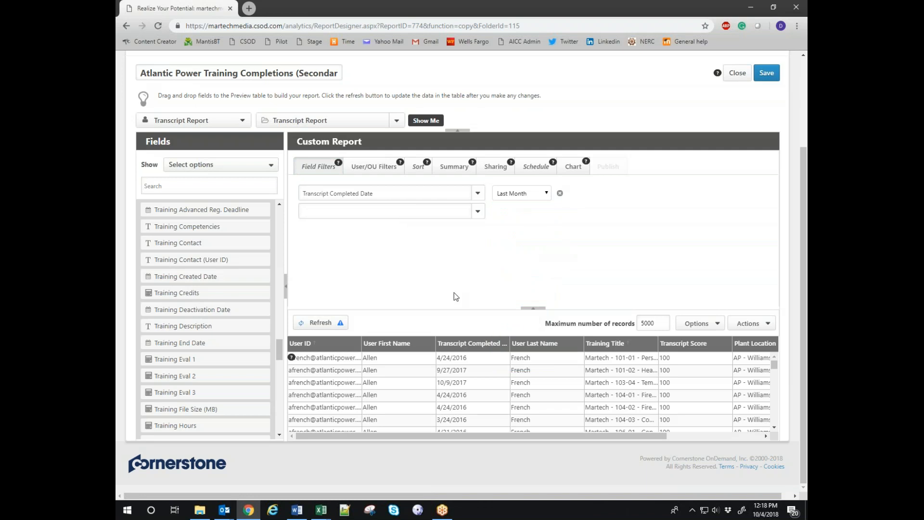
click(319, 323)
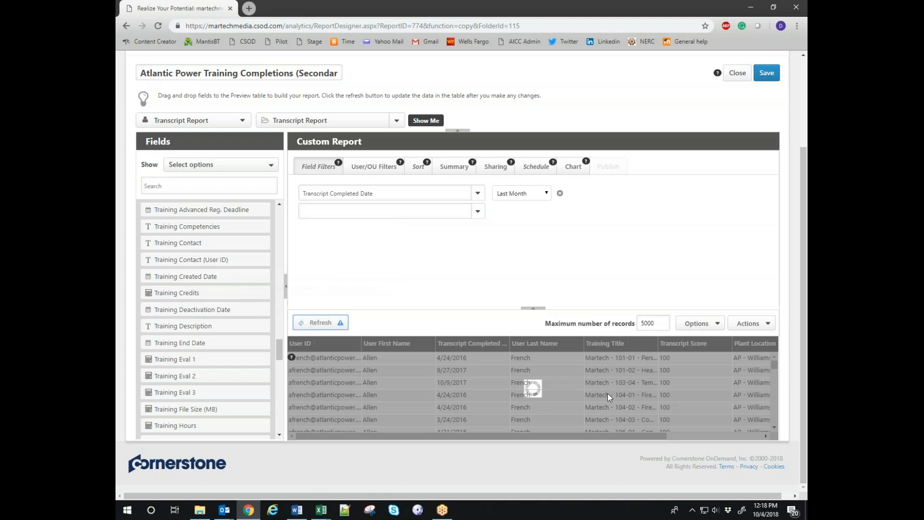
scroll(575, 408, down, 1)
scroll(578, 407, up, 1)
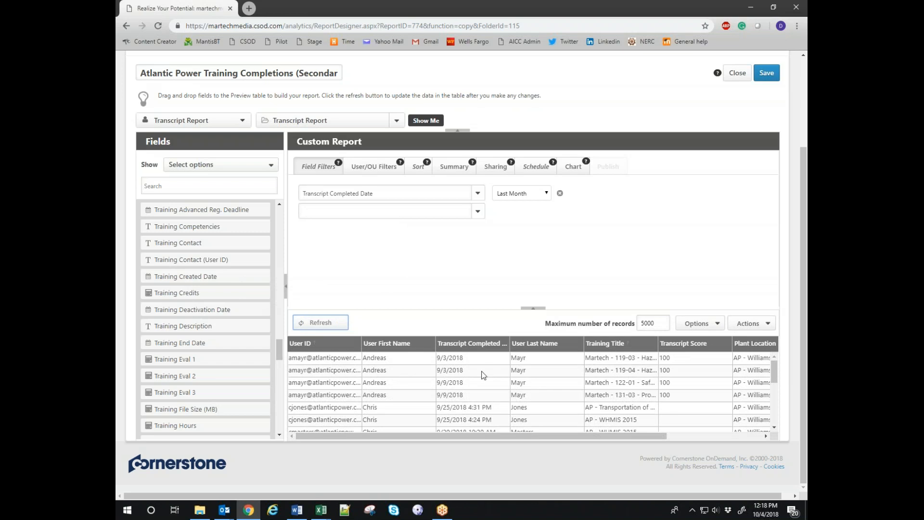
click(530, 169)
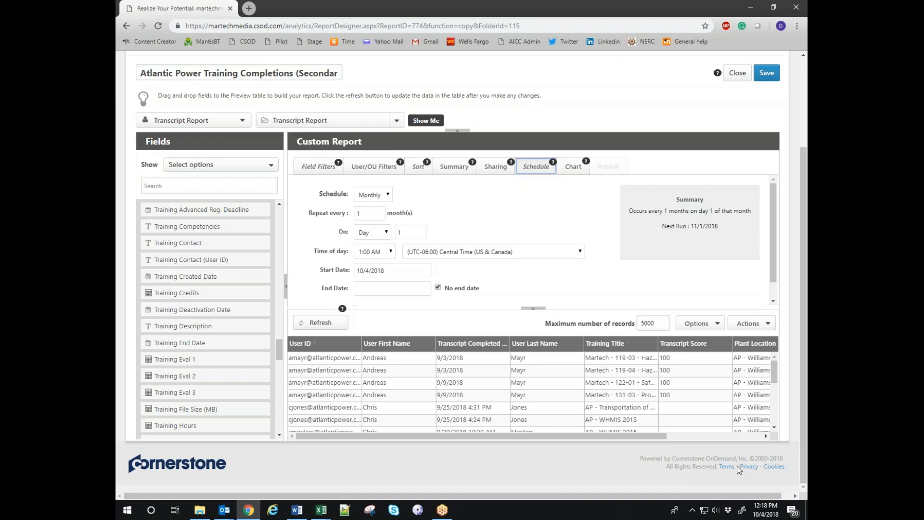
Return to Field Filters showing the Transcript Completed Date Last Month filter.
click(602, 476)
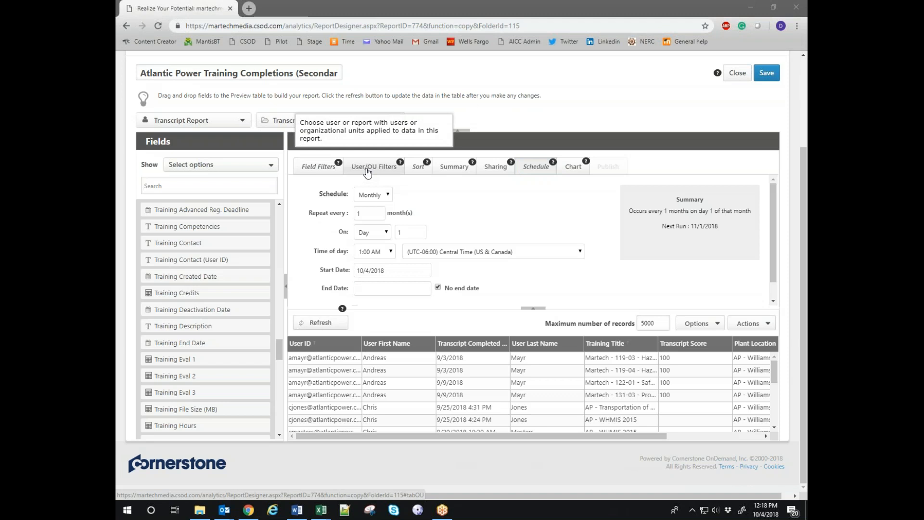
click(308, 168)
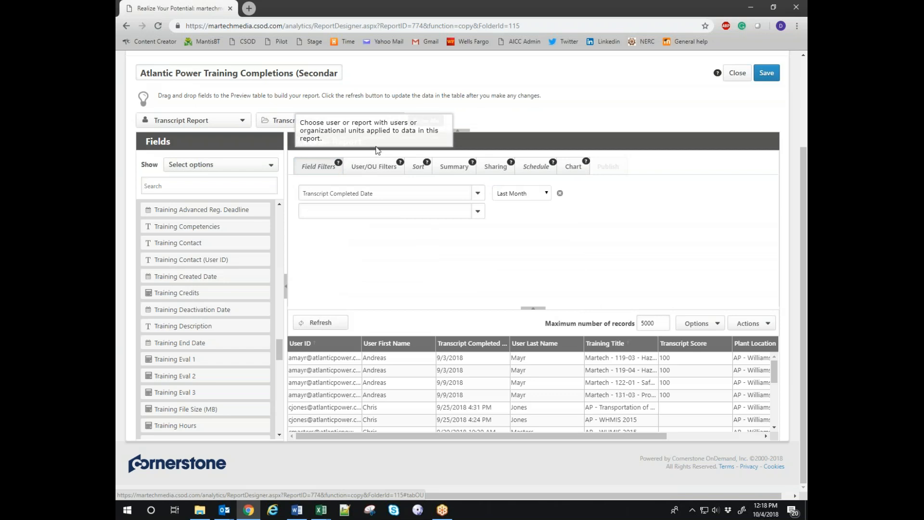
mouse_move(302, 511)
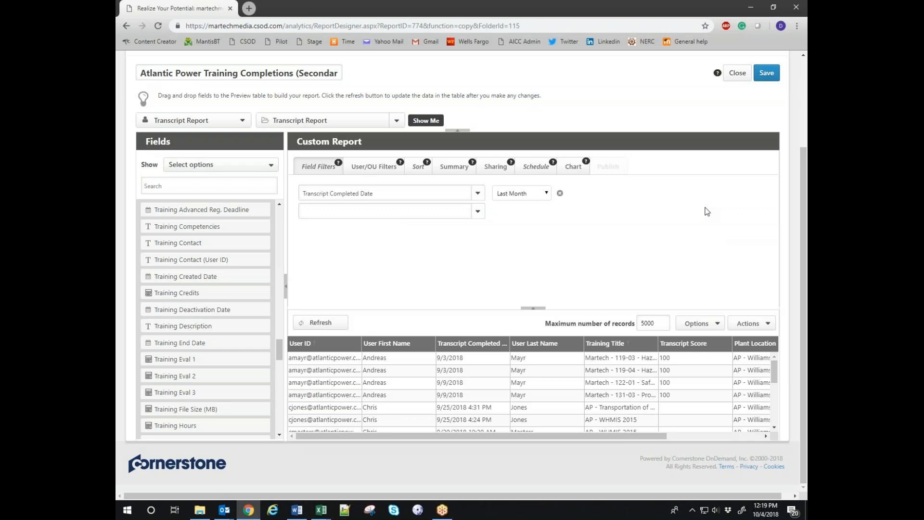
click(617, 472)
Save the report, then look through the Actions and Options dropdowns and close them.
click(767, 73)
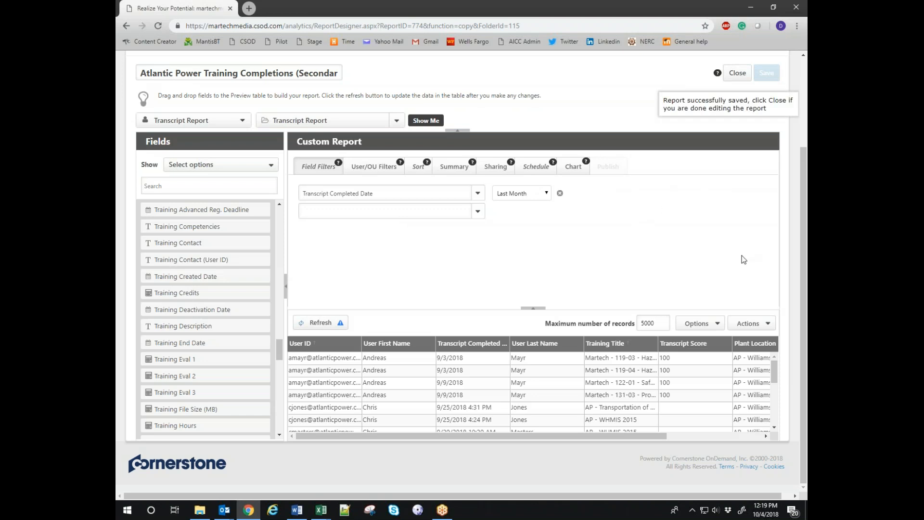
click(755, 328)
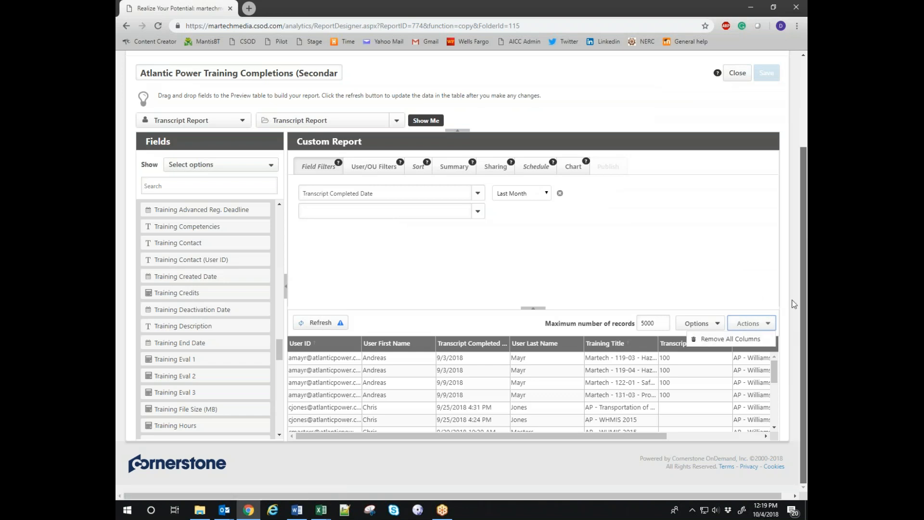
click(769, 325)
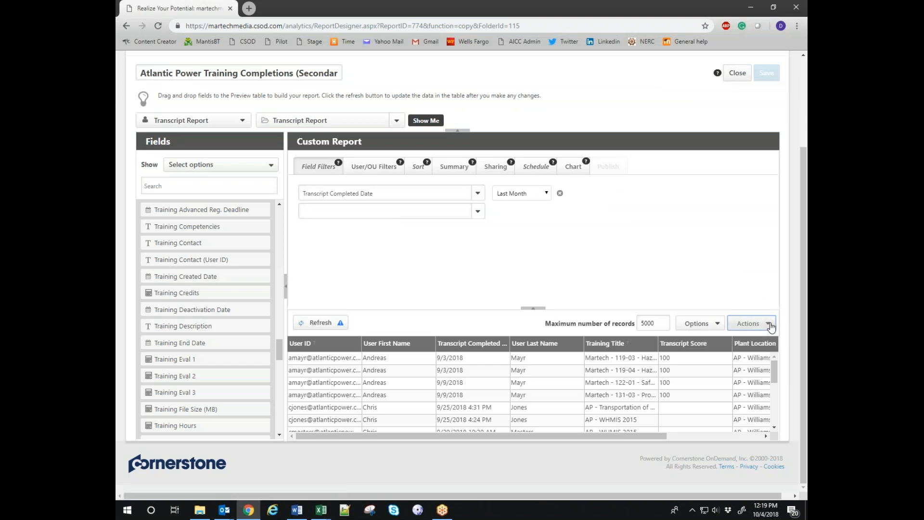
click(770, 327)
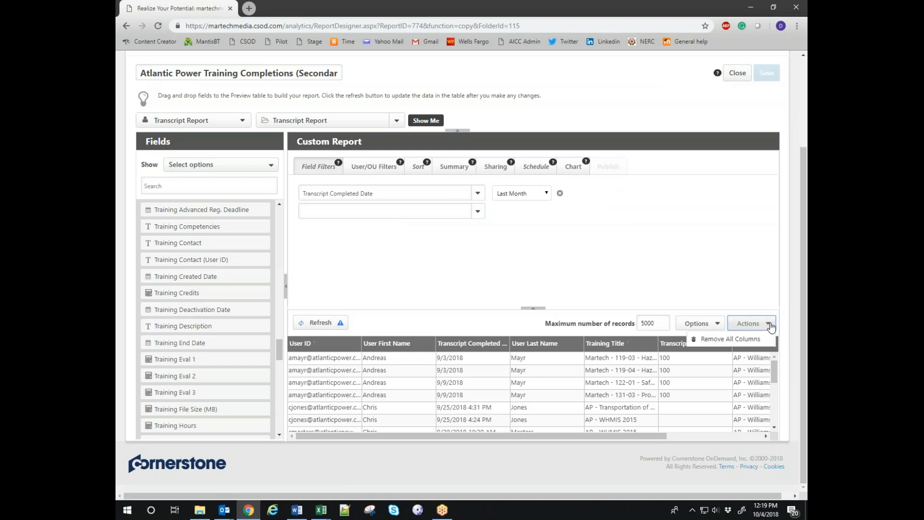
click(719, 326)
click(720, 327)
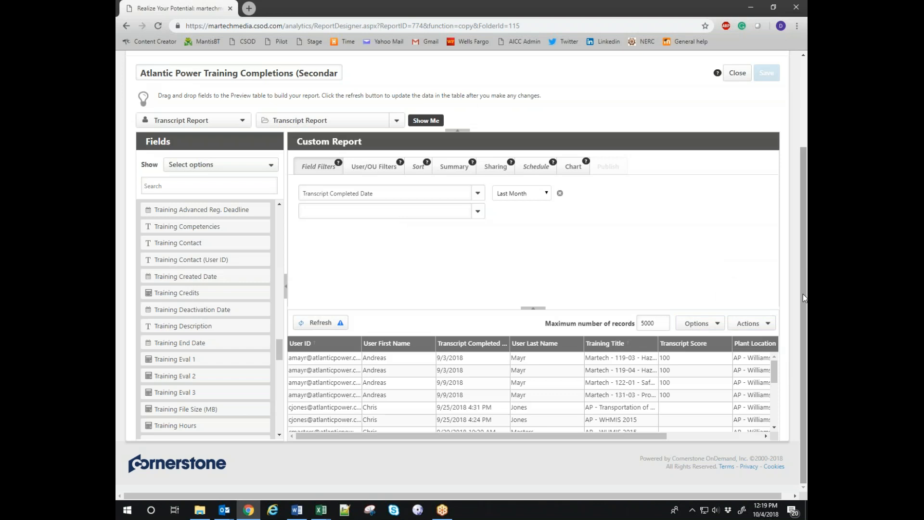
drag(772, 373, 783, 340)
click(771, 326)
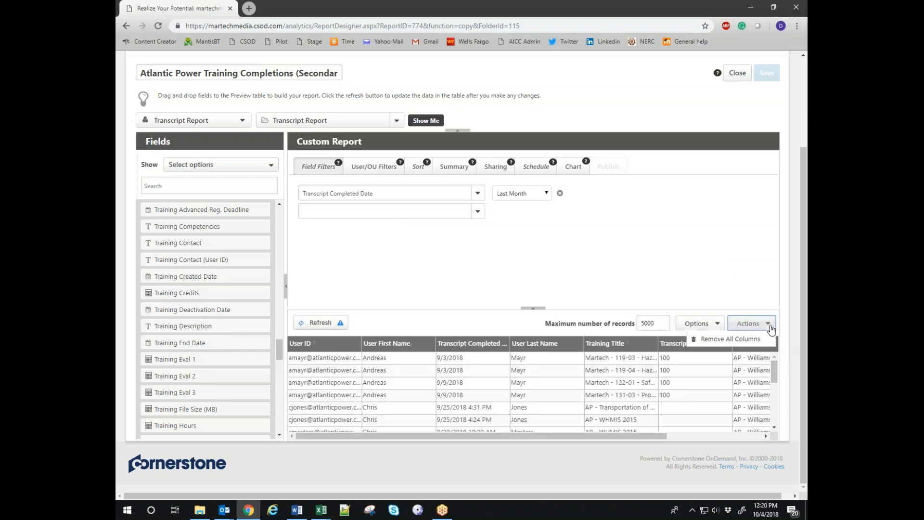
click(733, 242)
scroll(674, 212, up, 2)
scroll(673, 212, down, 2)
scroll(673, 213, up, 3)
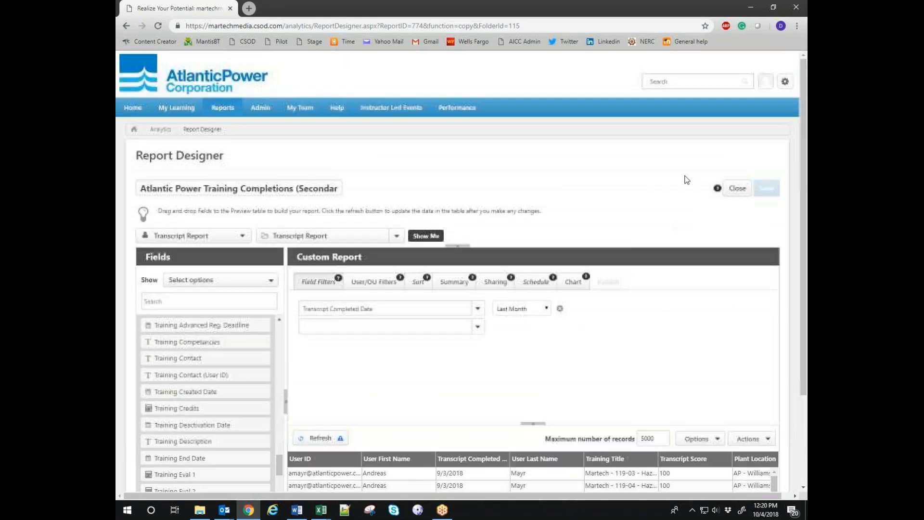
Close the designer, export the Secondary completions report to Excel, and open the .xls maximized.
click(736, 189)
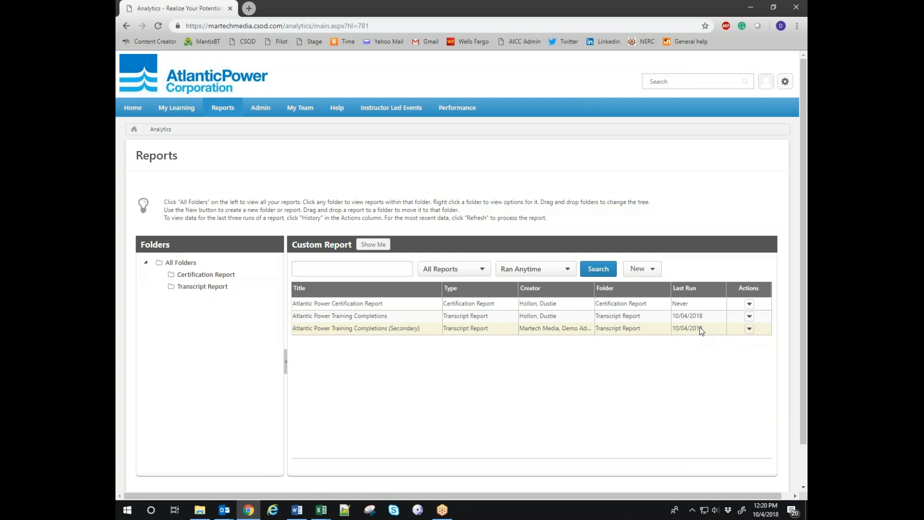
click(749, 329)
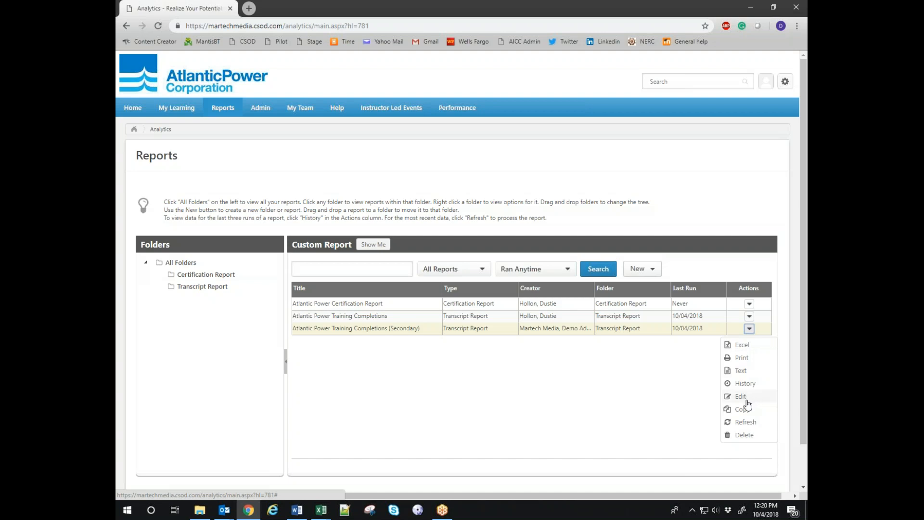
click(743, 345)
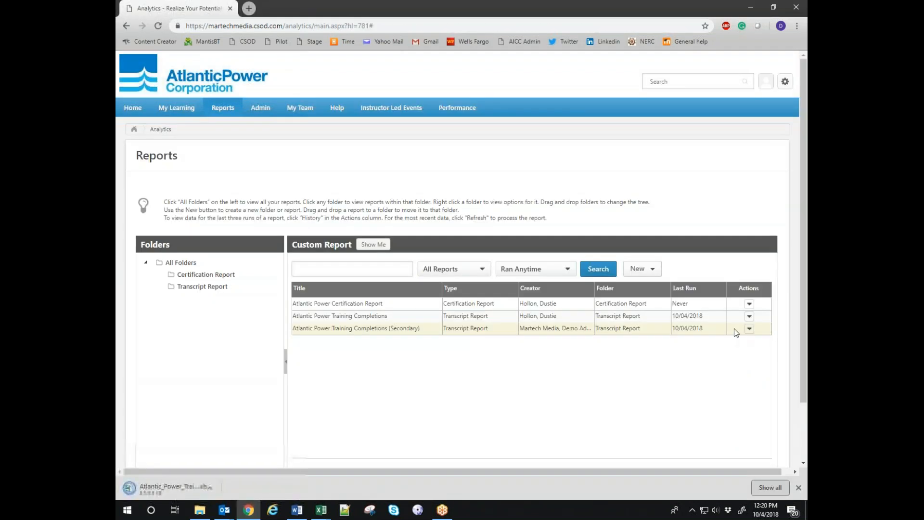
click(169, 488)
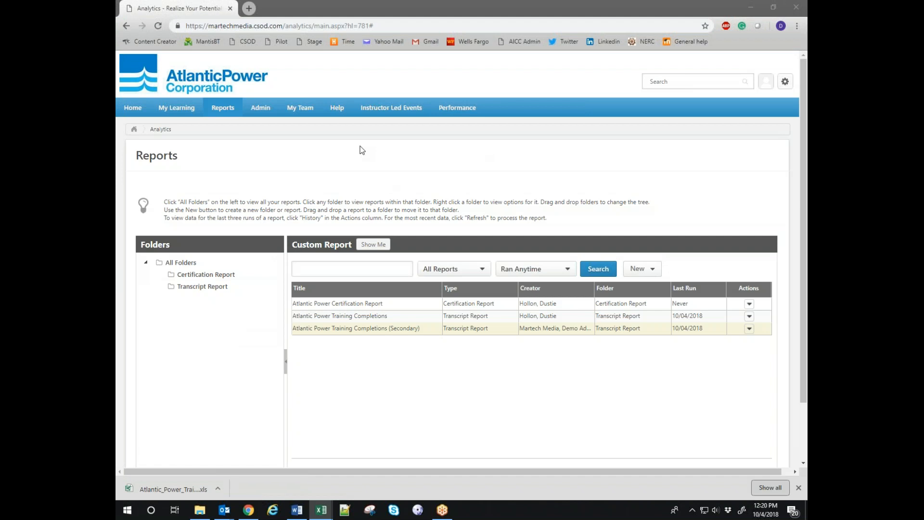
drag(116, 27, 568, 2)
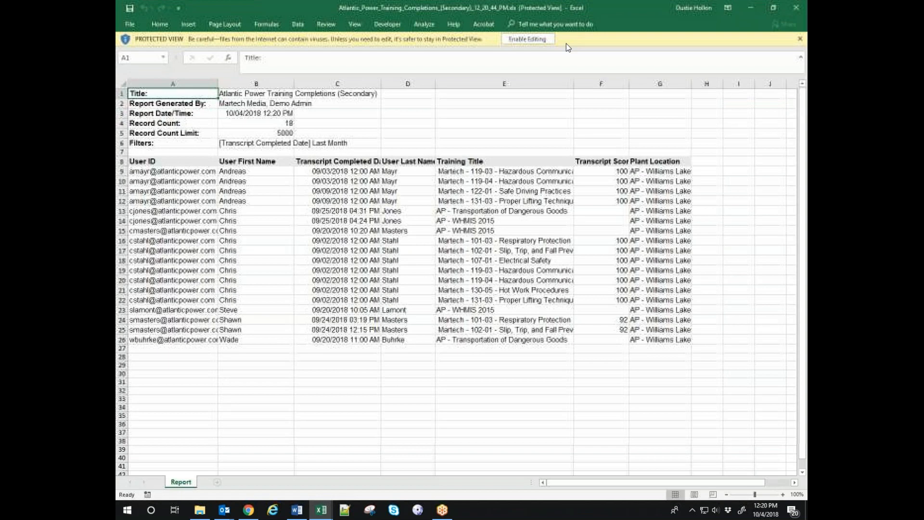
Enable editing and add filters to the report's header row 8.
click(526, 40)
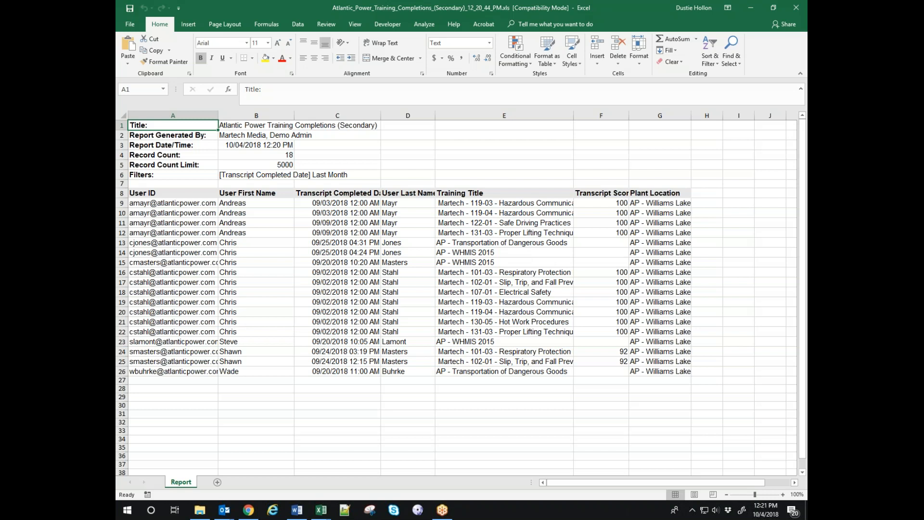
click(121, 193)
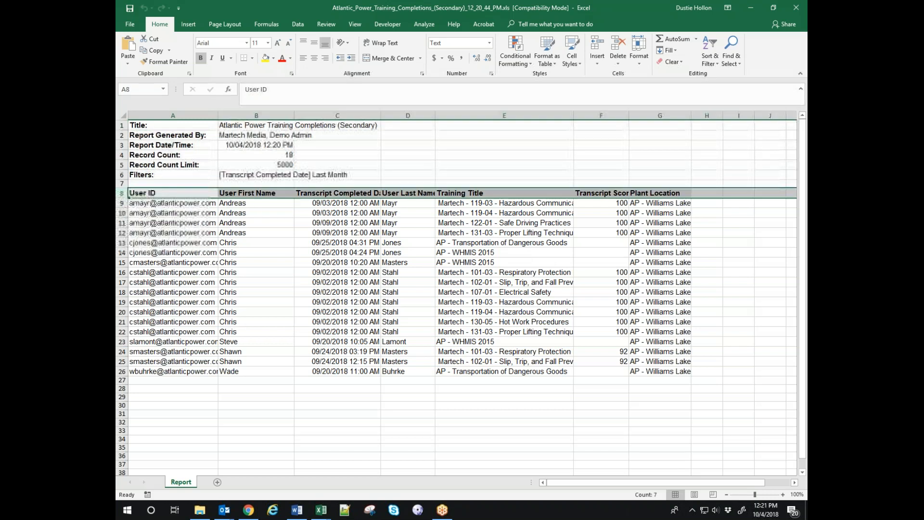
click(712, 46)
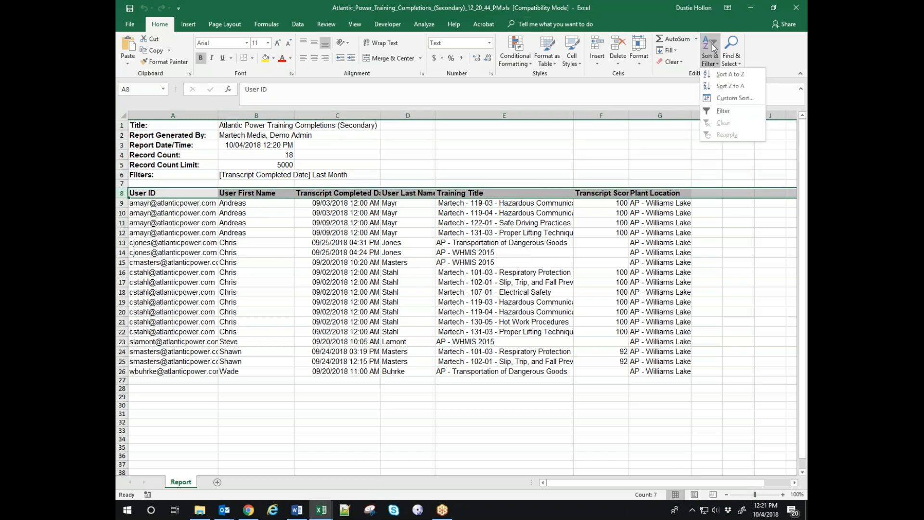
click(721, 112)
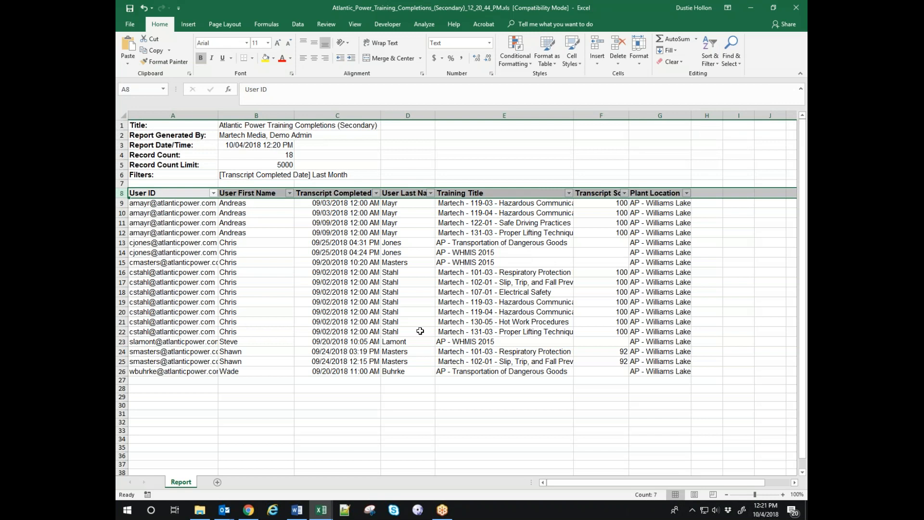
Sort rows A to Z by User Last Name, then by Training Title, and close the workbook.
click(431, 193)
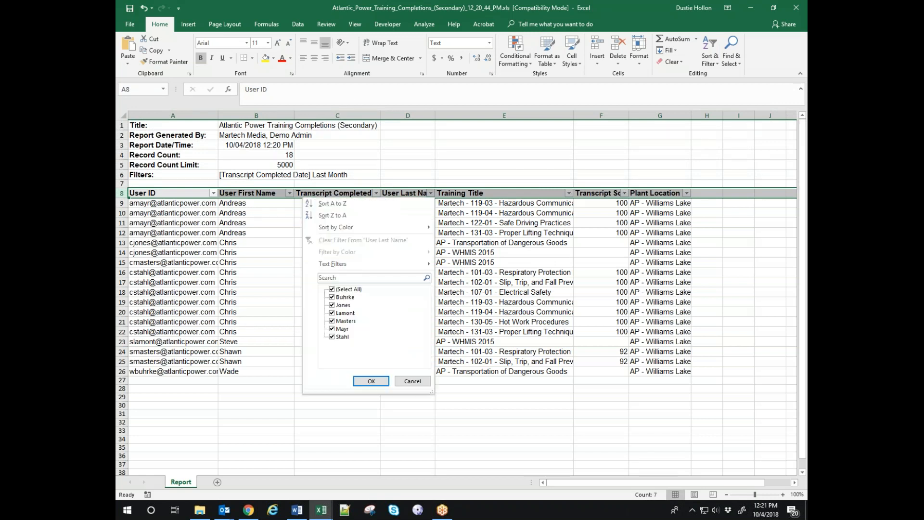
click(345, 205)
click(403, 415)
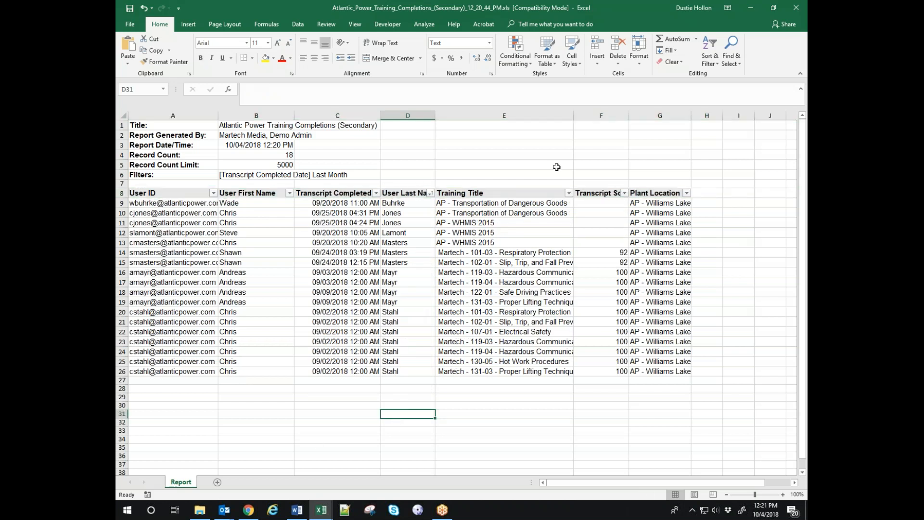
click(569, 193)
click(507, 204)
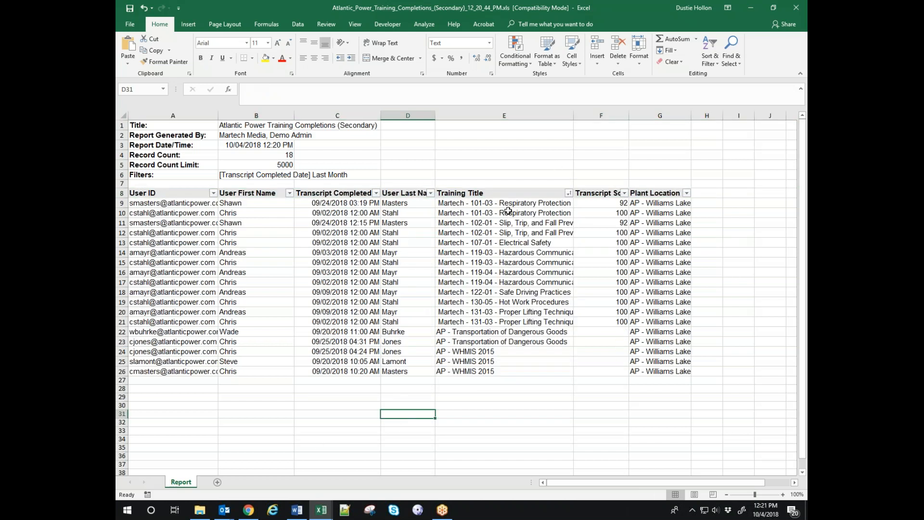
click(524, 390)
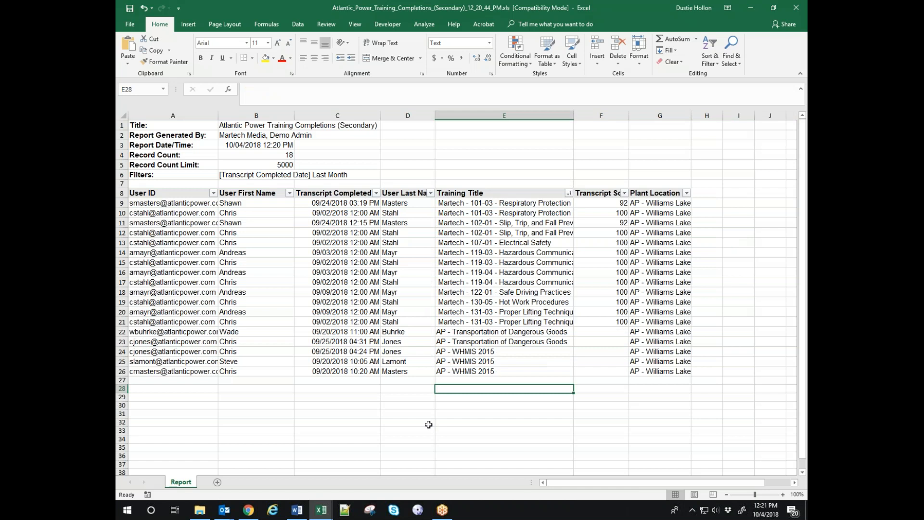
click(270, 164)
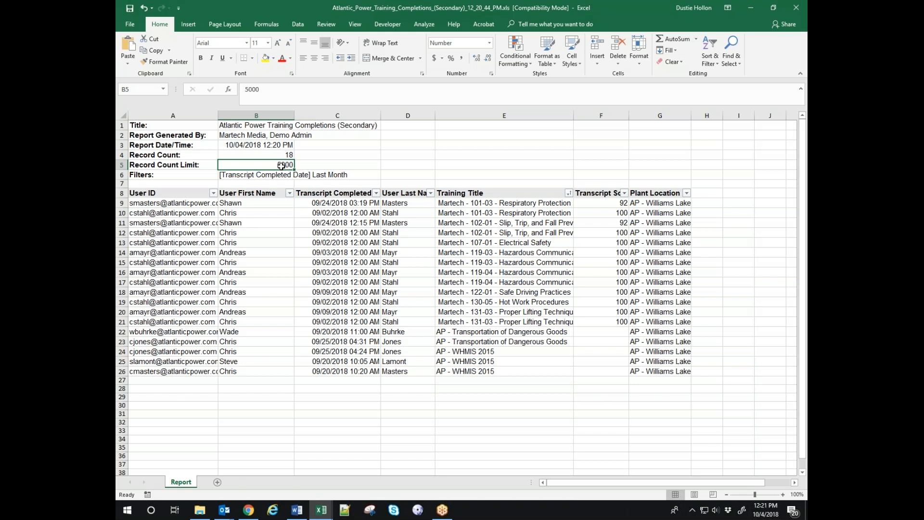
click(802, 10)
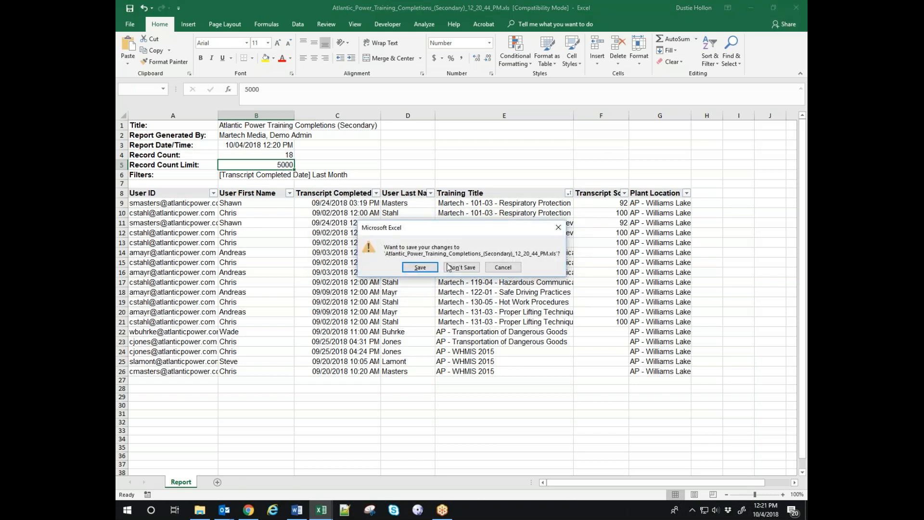
Save and close the workbook, then open the Secondary report for editing in Report Designer.
click(414, 268)
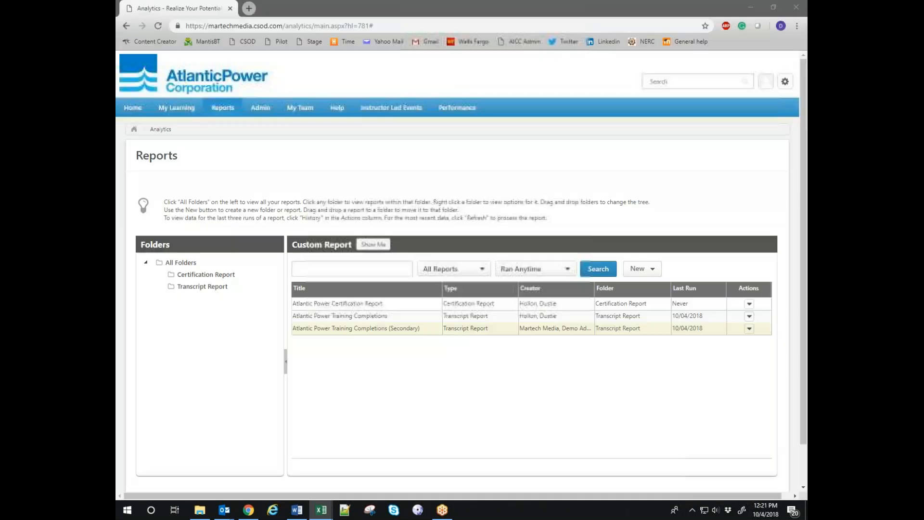
click(750, 329)
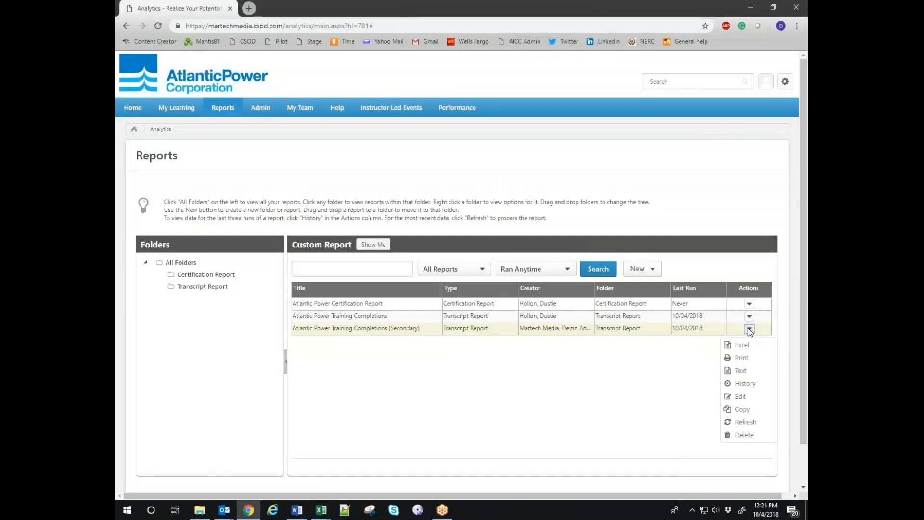
click(740, 397)
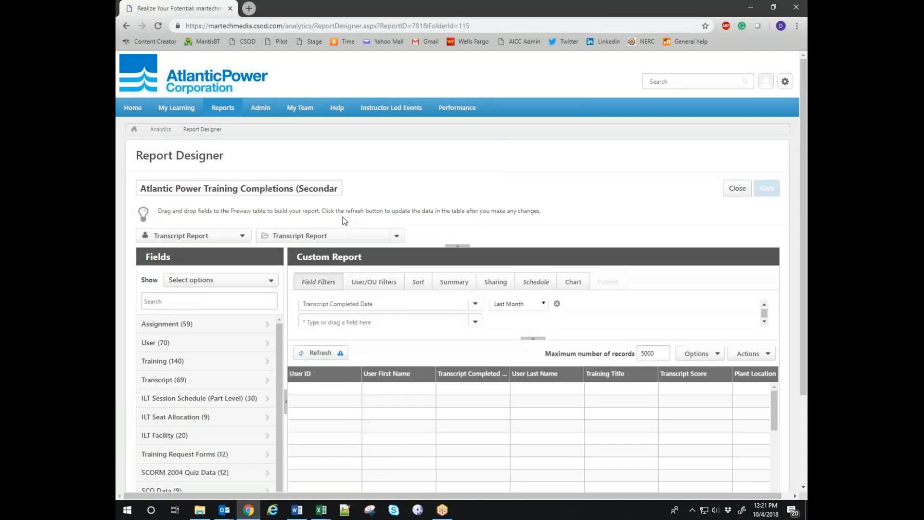
Set maximum records to 10000 and the completion-date filter to Last Year.
click(641, 353)
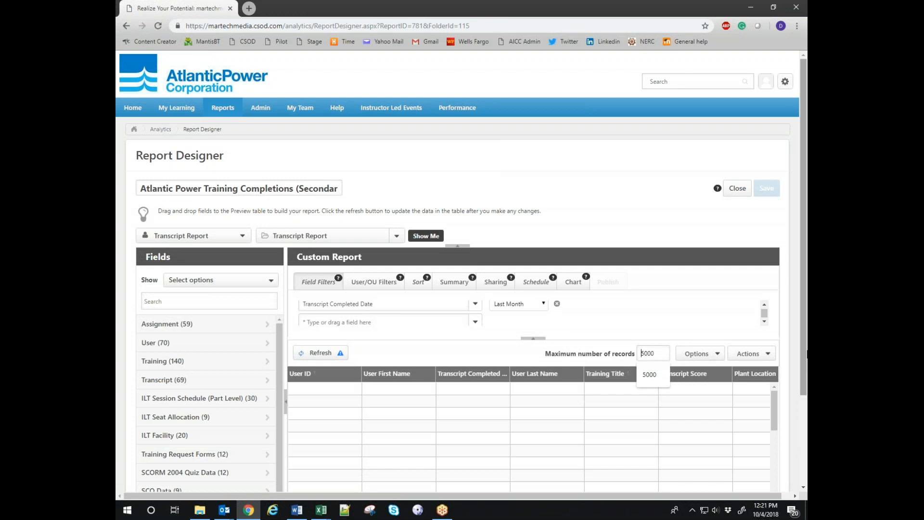
text(1)
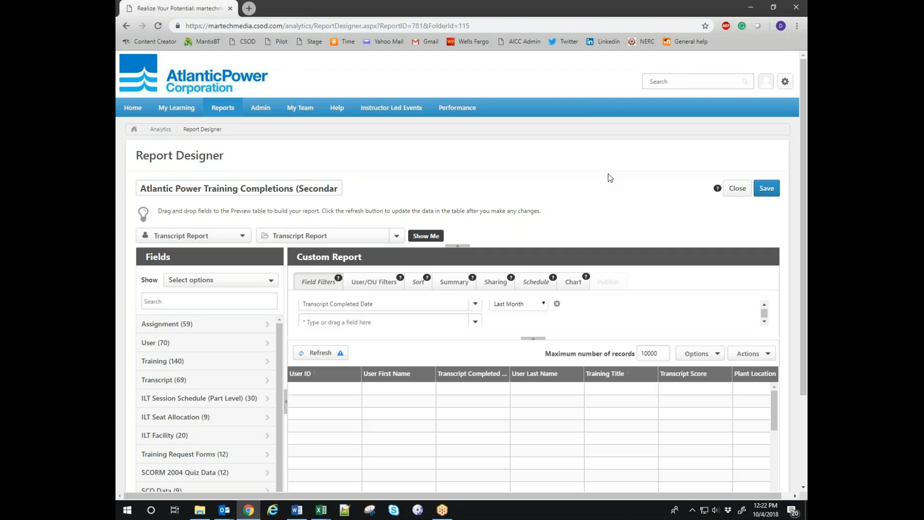
click(544, 306)
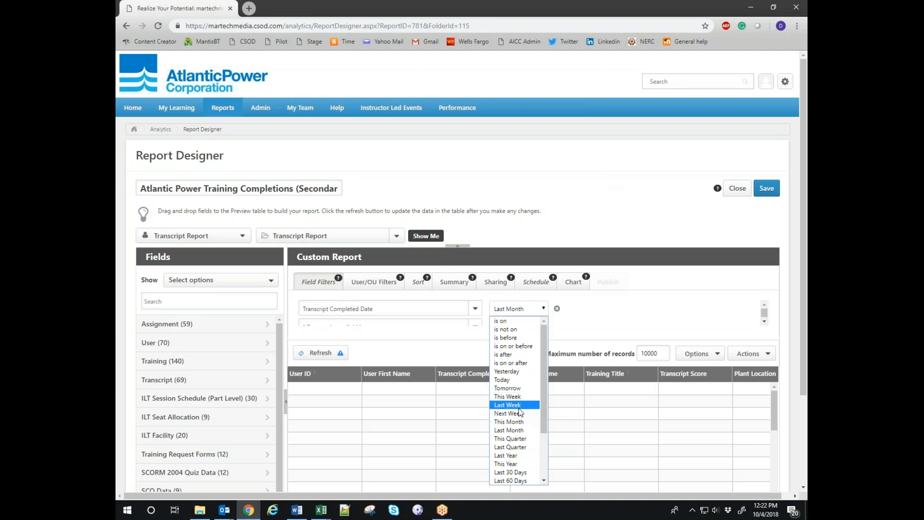
click(520, 456)
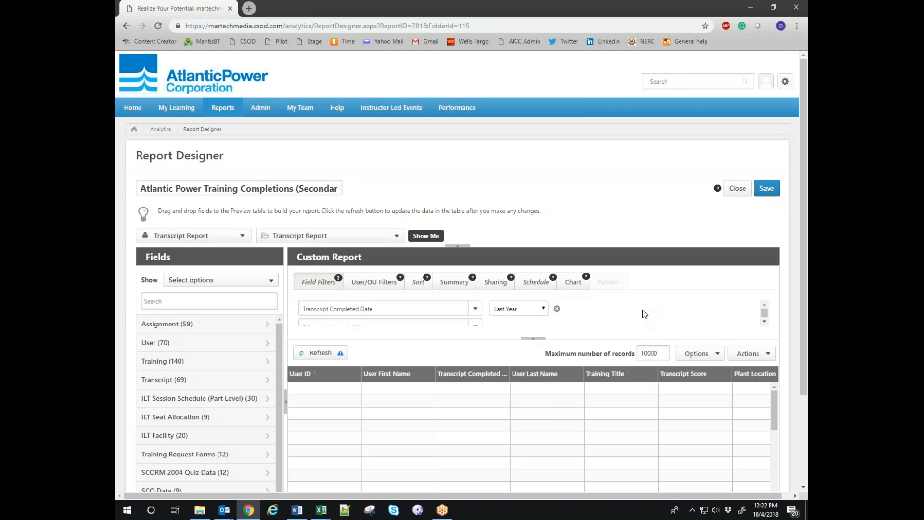
click(536, 284)
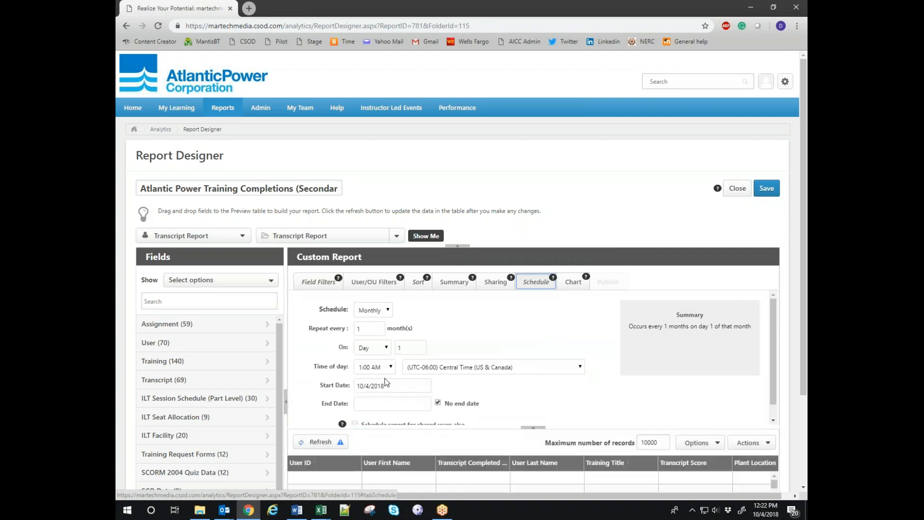
Start editing the schedule's start date, leaving the frequency at Monthly.
click(388, 311)
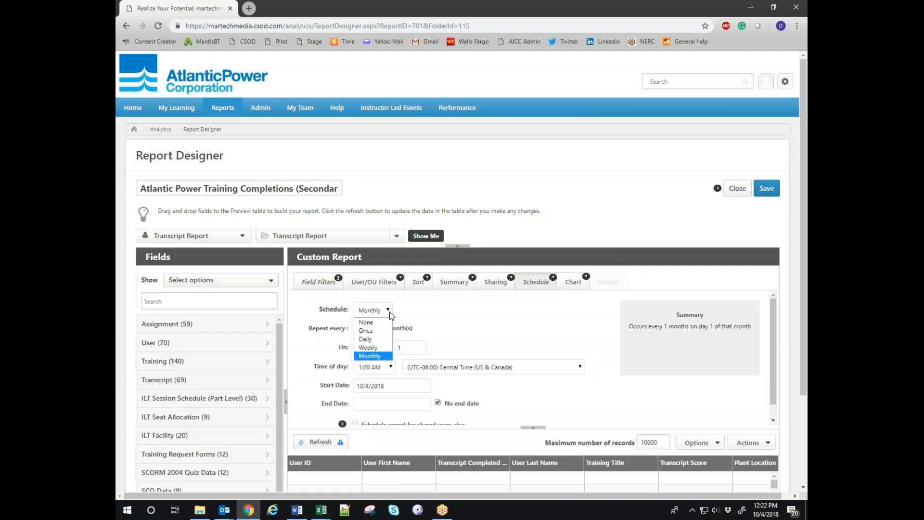
click(388, 311)
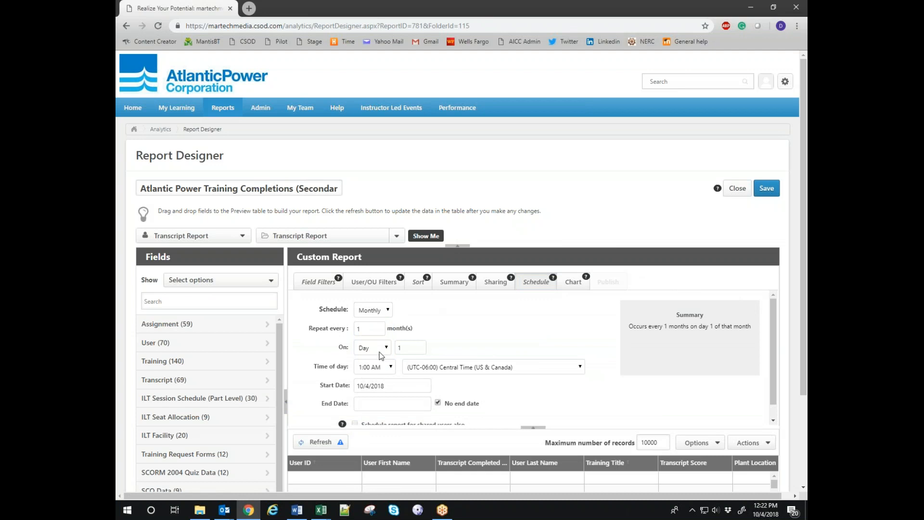
click(364, 385)
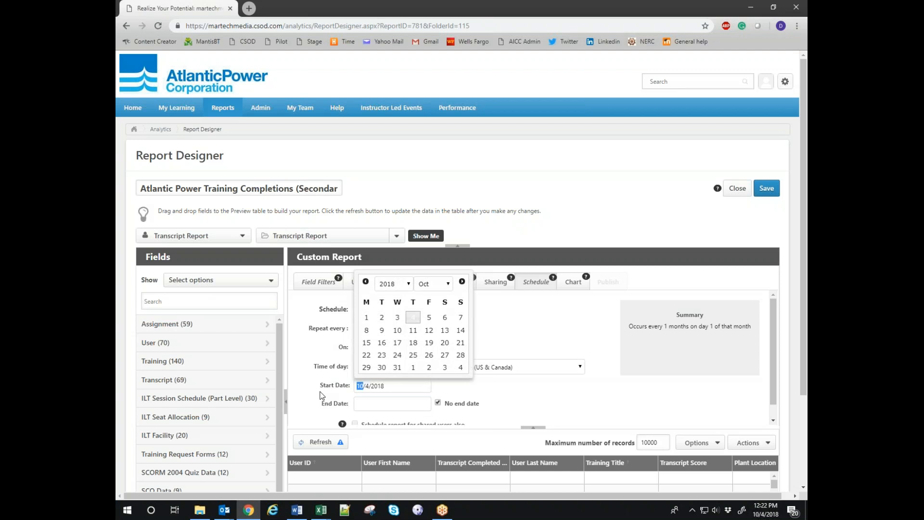
text(1)
key(Right)
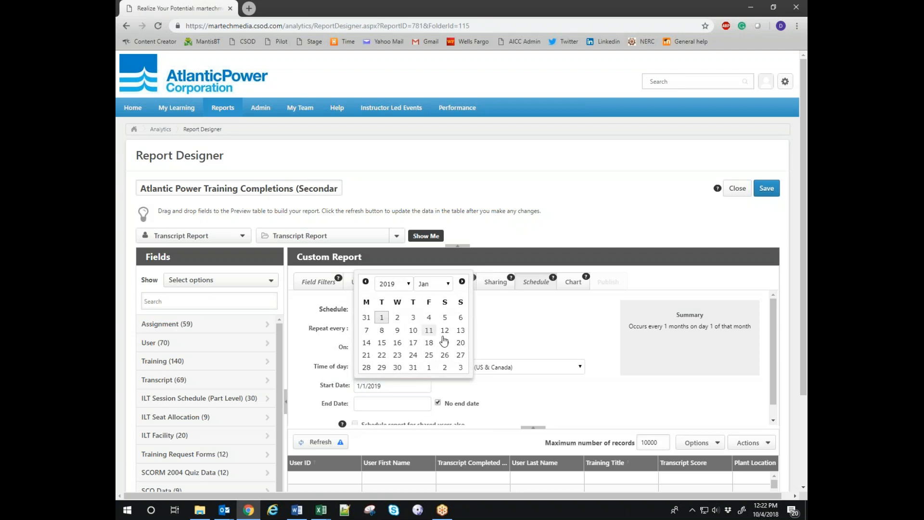
click(583, 337)
Schedule the report to run Once at 1:00 AM with start date 1/1/2019.
click(373, 310)
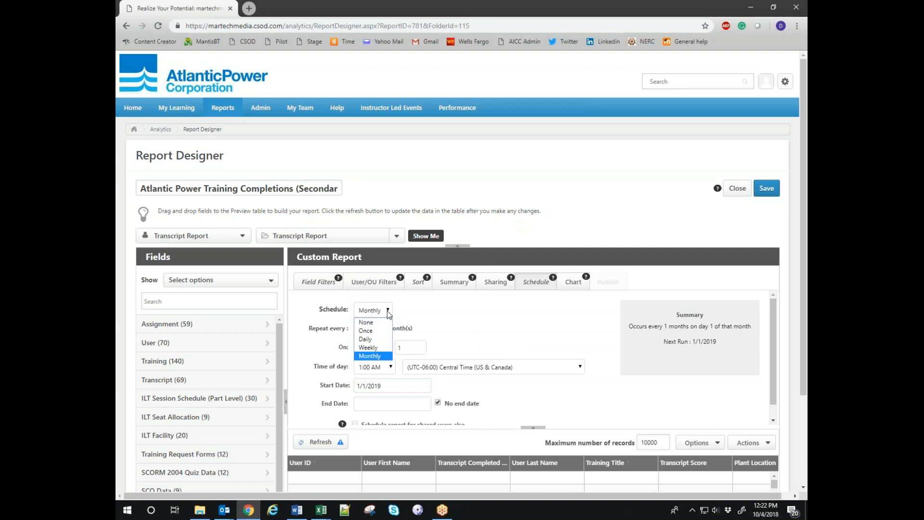
click(372, 330)
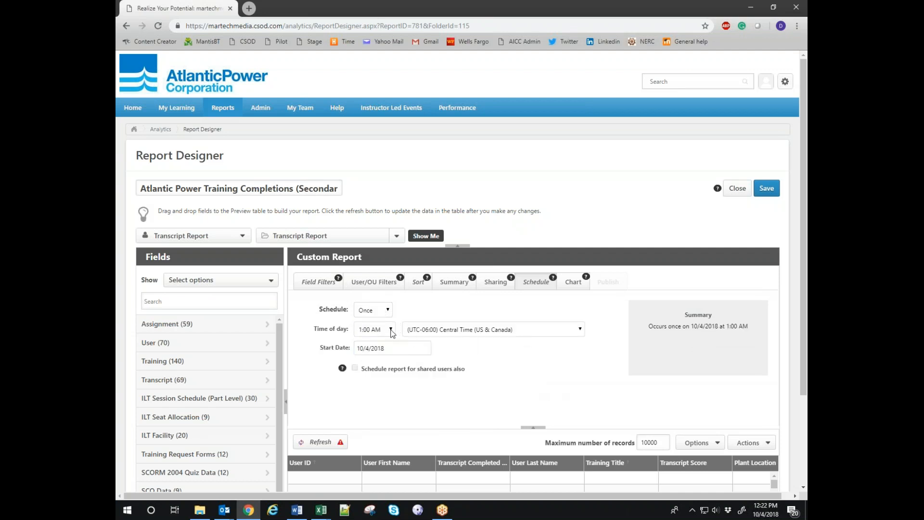
click(391, 331)
click(370, 175)
click(358, 348)
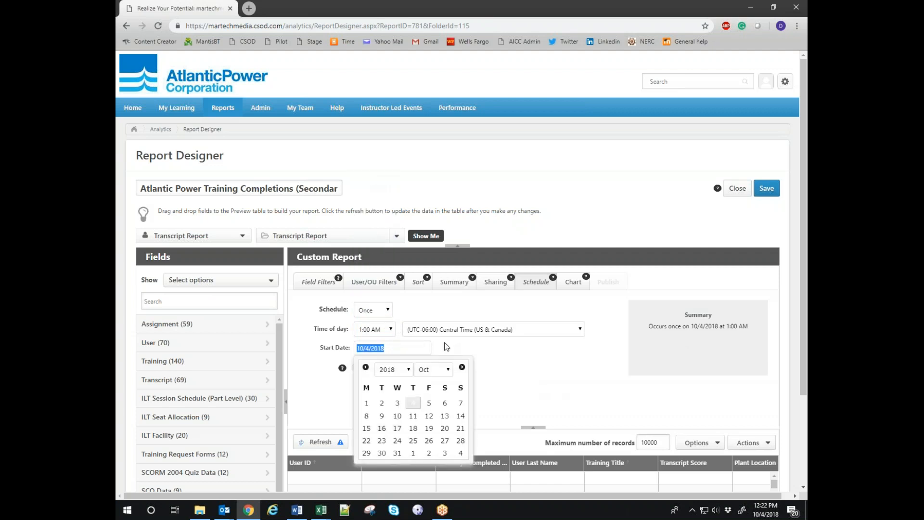
text(1/1/2019)
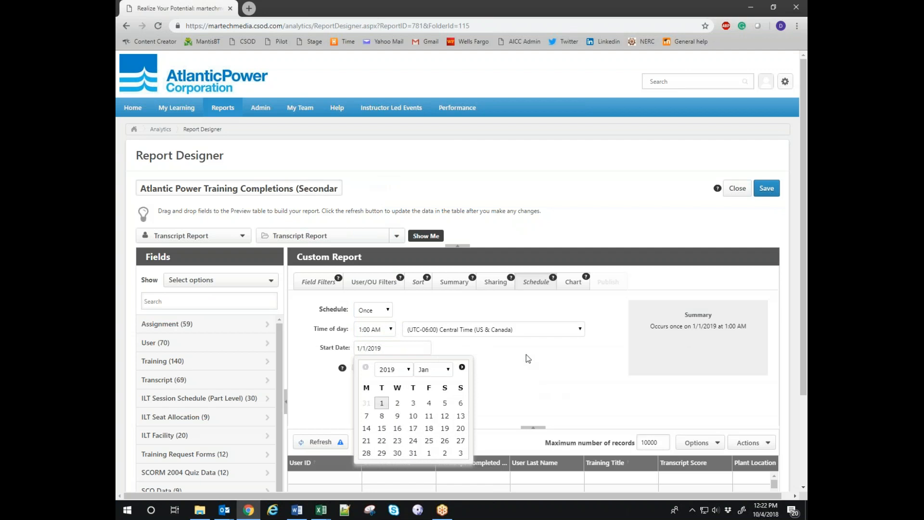
click(526, 355)
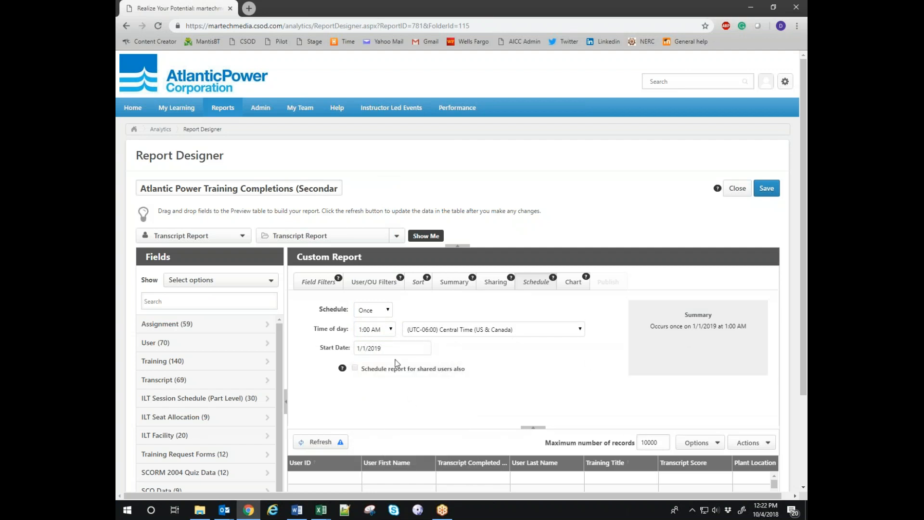
click(315, 284)
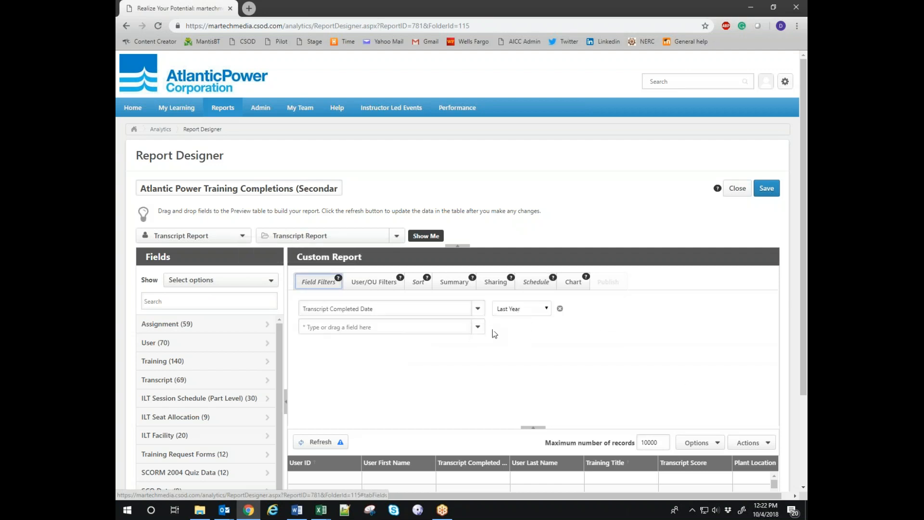
Remove the Transcript Completed Date Last Year filter and refresh the preview.
click(528, 281)
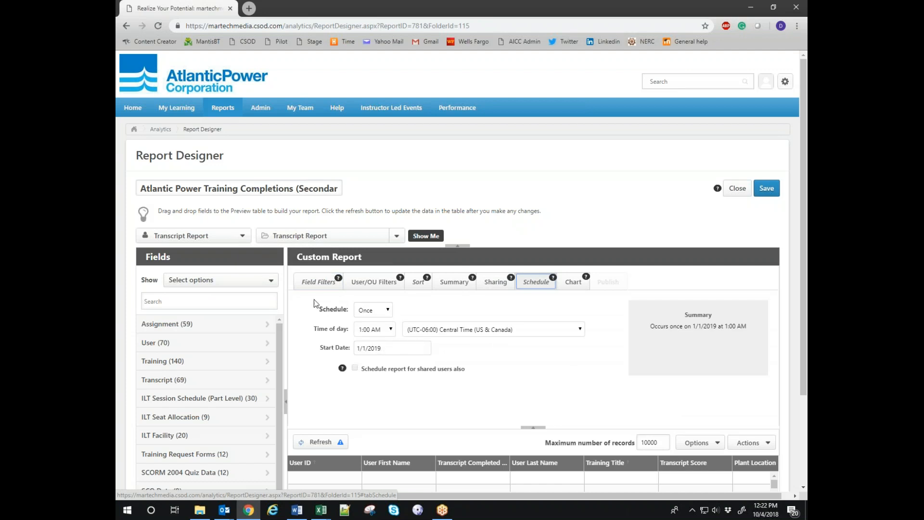
click(318, 282)
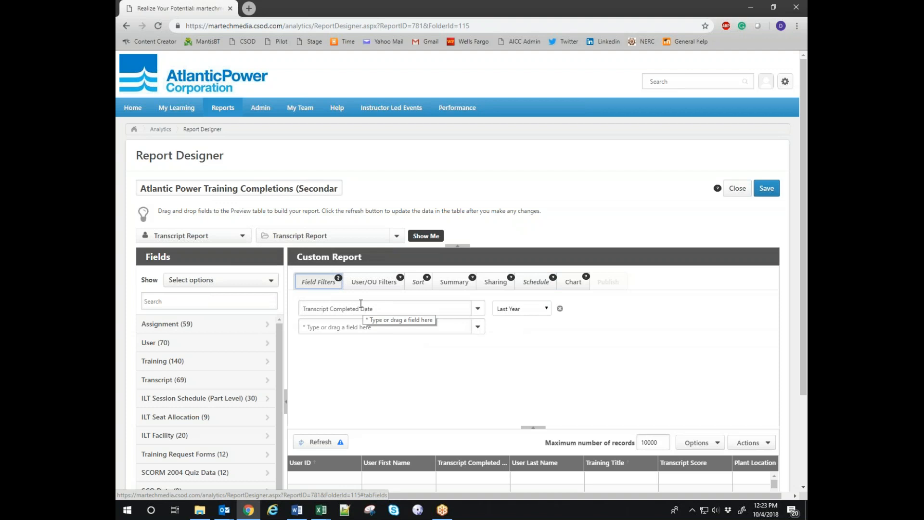
scroll(802, 334, down, 3)
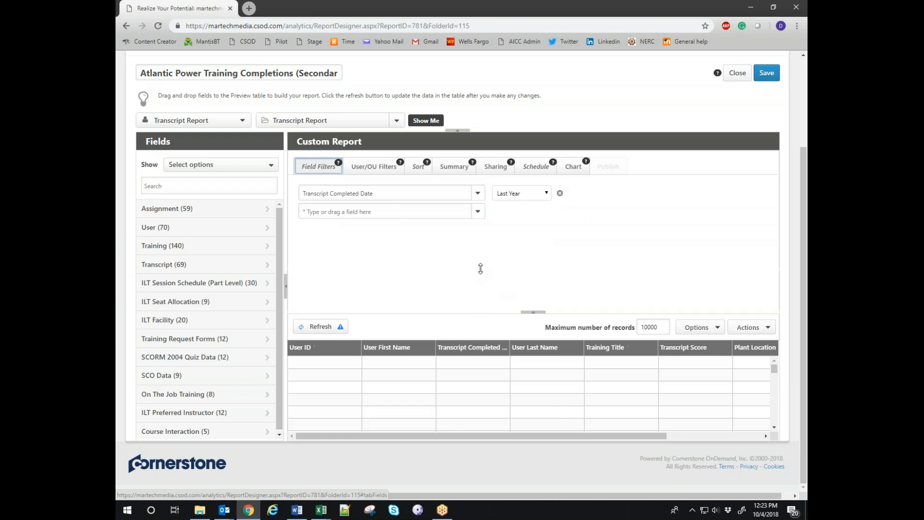
drag(481, 268, 482, 267)
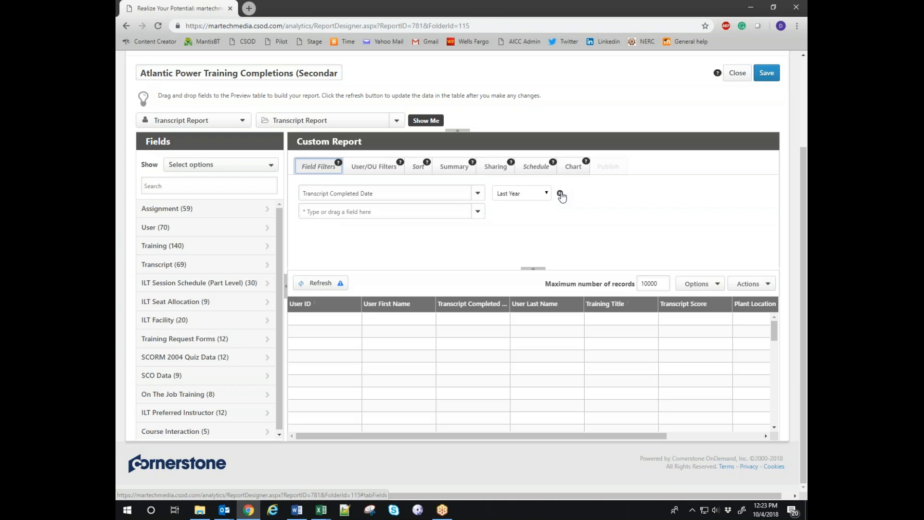
click(561, 194)
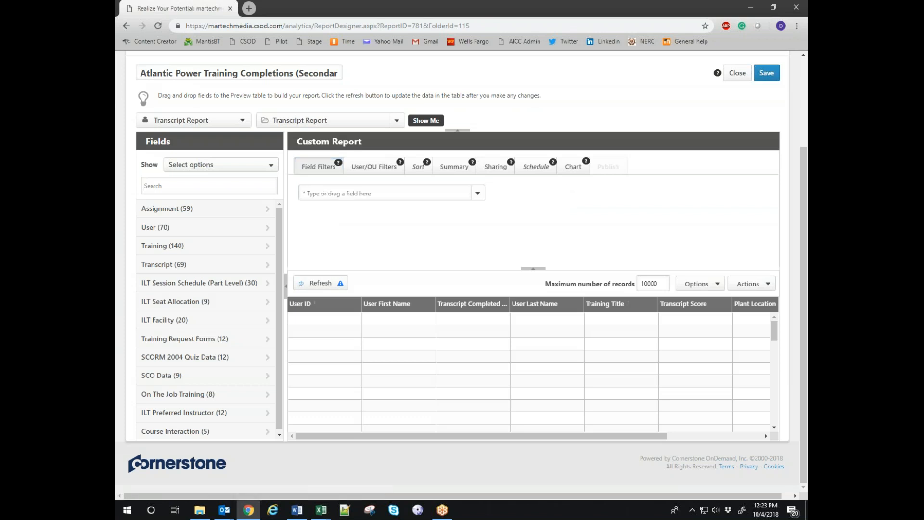
drag(464, 435, 568, 432)
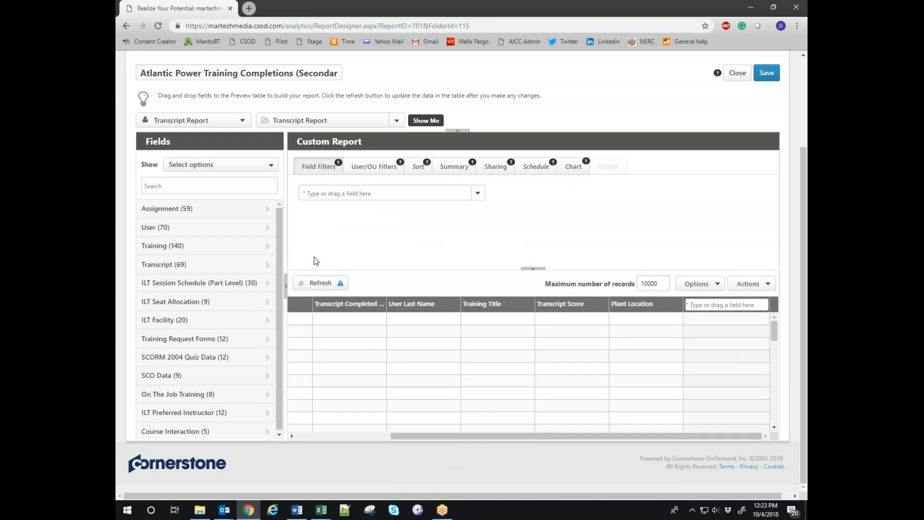
click(317, 284)
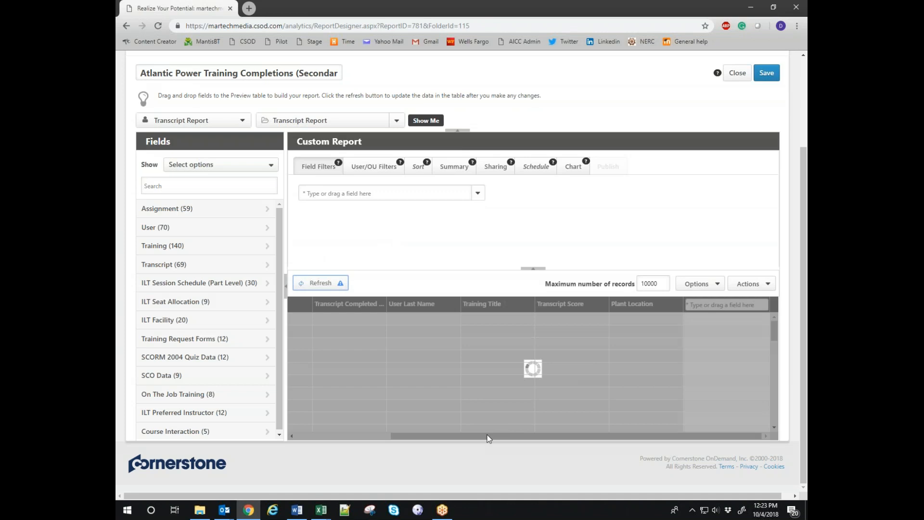
Scroll through the refreshed preview of Williams Lake completions from all years.
drag(489, 436, 555, 436)
scroll(594, 401, down, 5)
scroll(594, 401, down, 3)
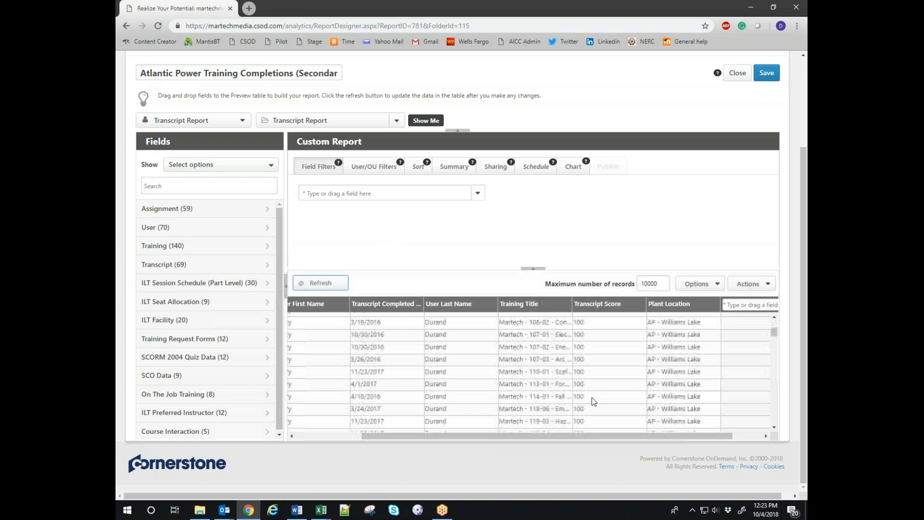
scroll(593, 400, up, 5)
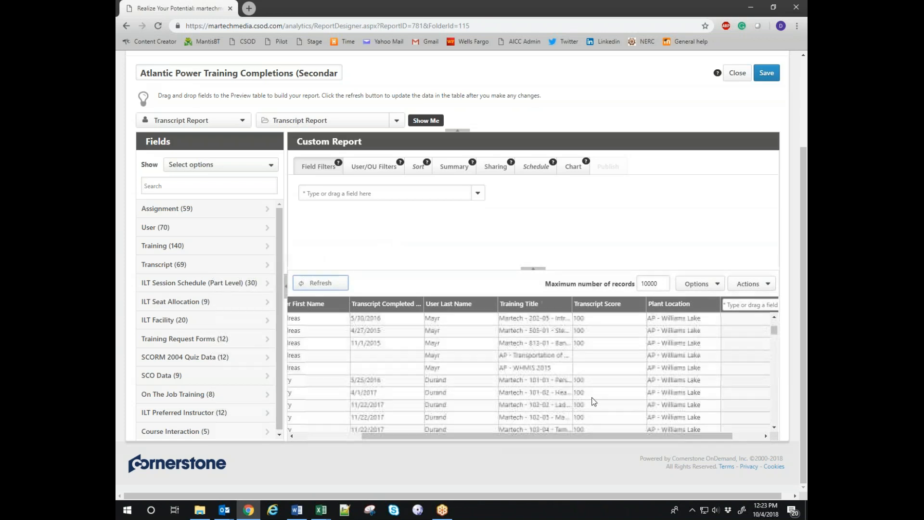
scroll(597, 400, down, 10)
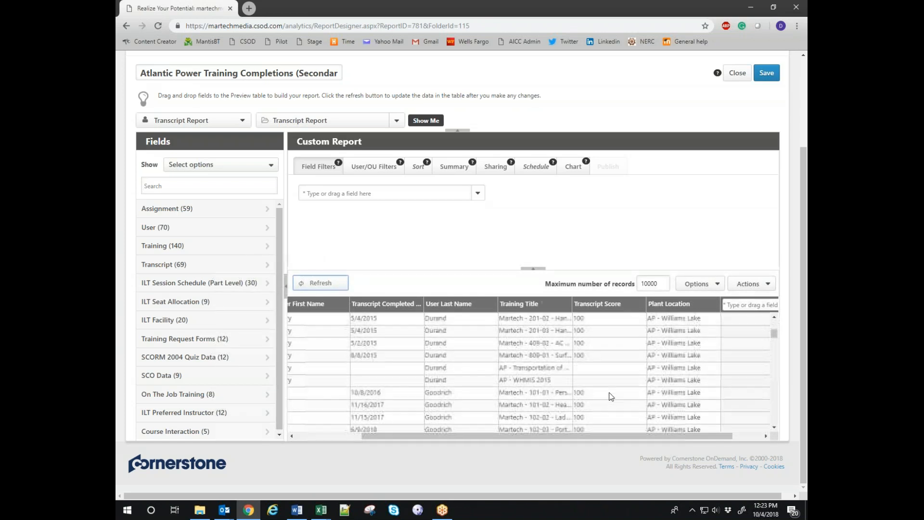
scroll(610, 396, down, 10)
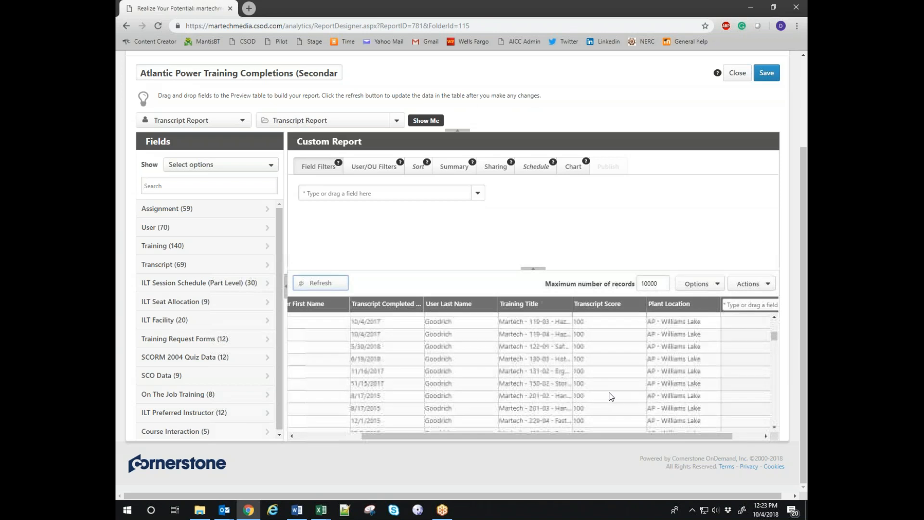
scroll(610, 396, down, 2)
scroll(610, 396, down, 5)
scroll(611, 396, down, 5)
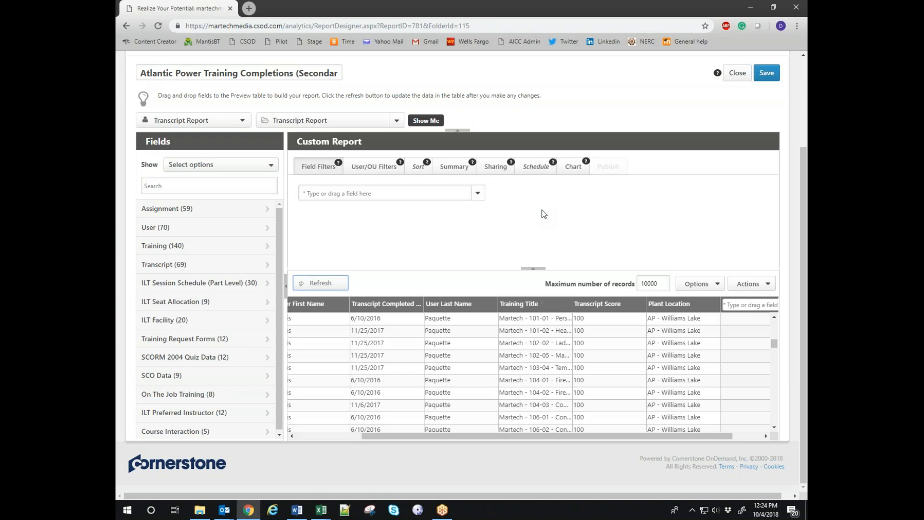
Search the fields for 'status' and add Training Status as a column, refreshing the preview.
click(161, 247)
click(179, 186)
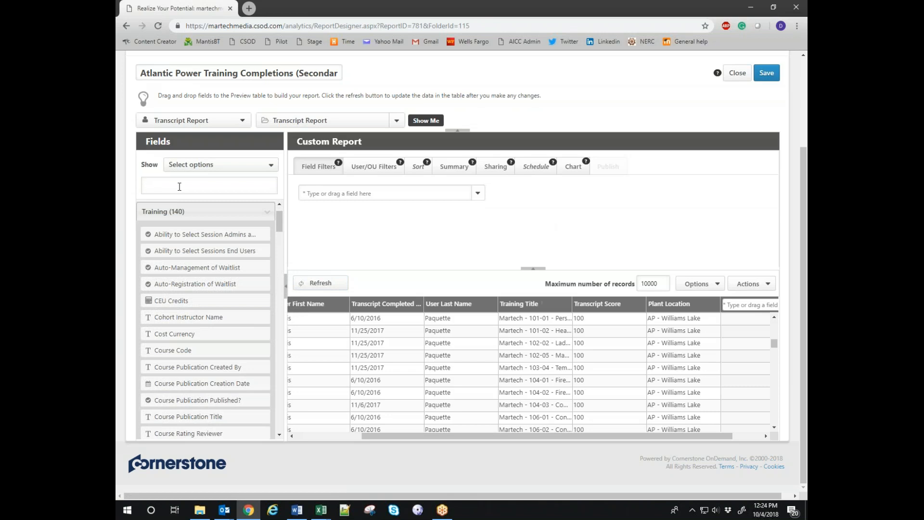
text(status)
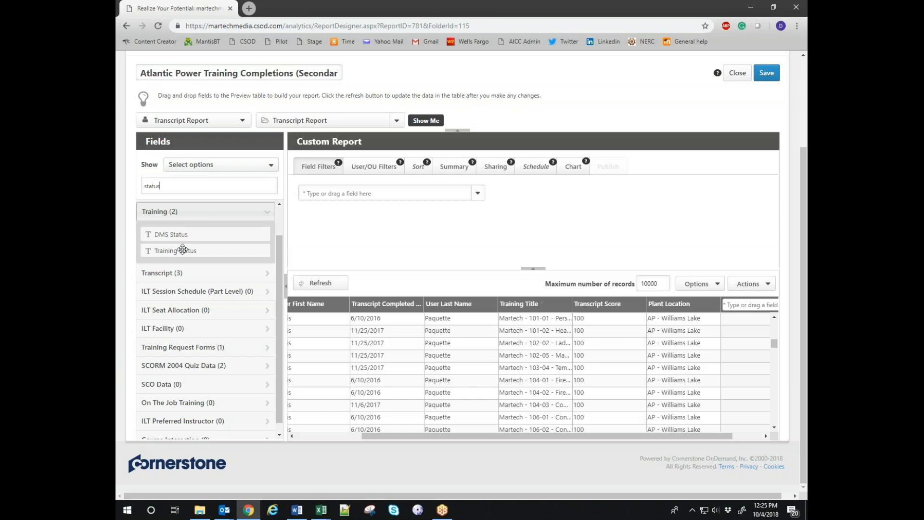
double_click(167, 251)
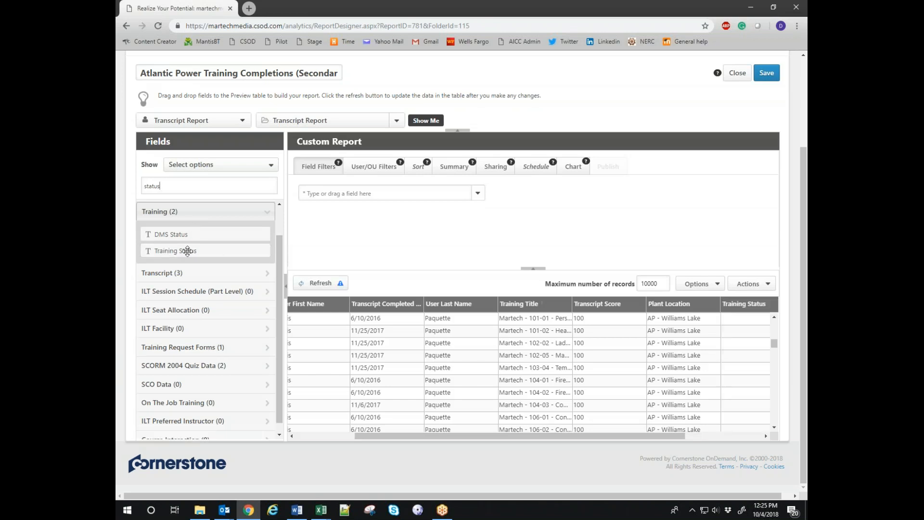
click(312, 283)
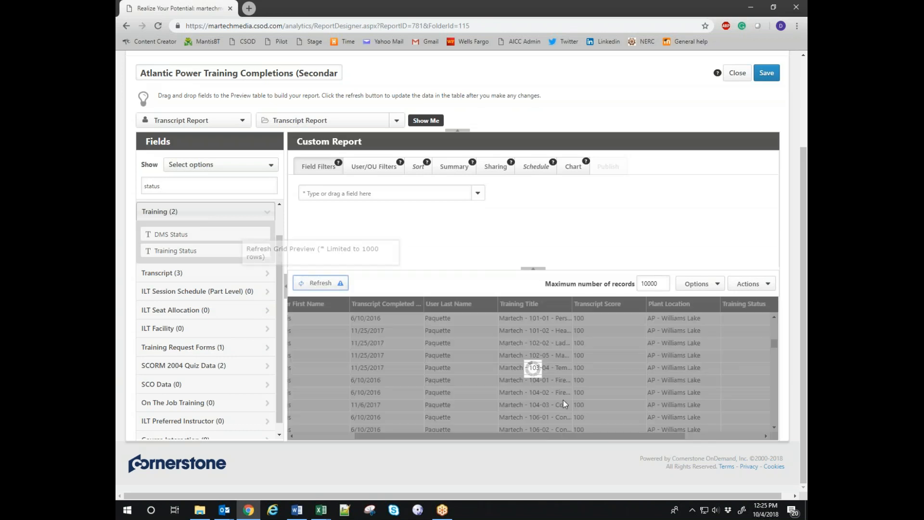
Remove the Training Status column from the preview grid again.
drag(493, 437, 660, 437)
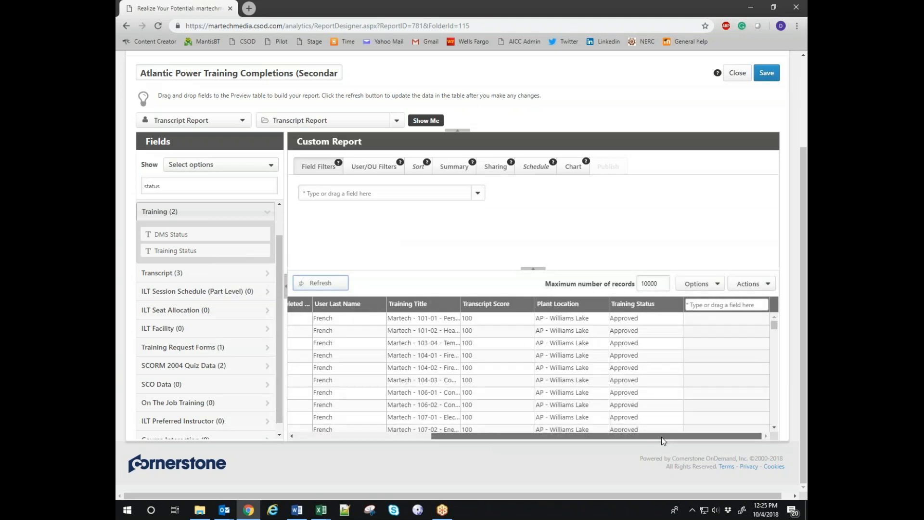
scroll(644, 344, down, 5)
scroll(646, 352, down, 10)
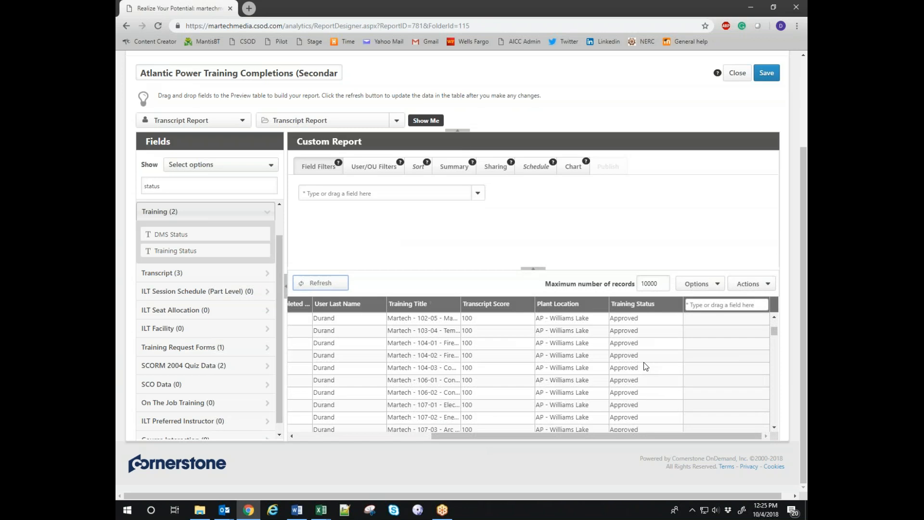
click(679, 310)
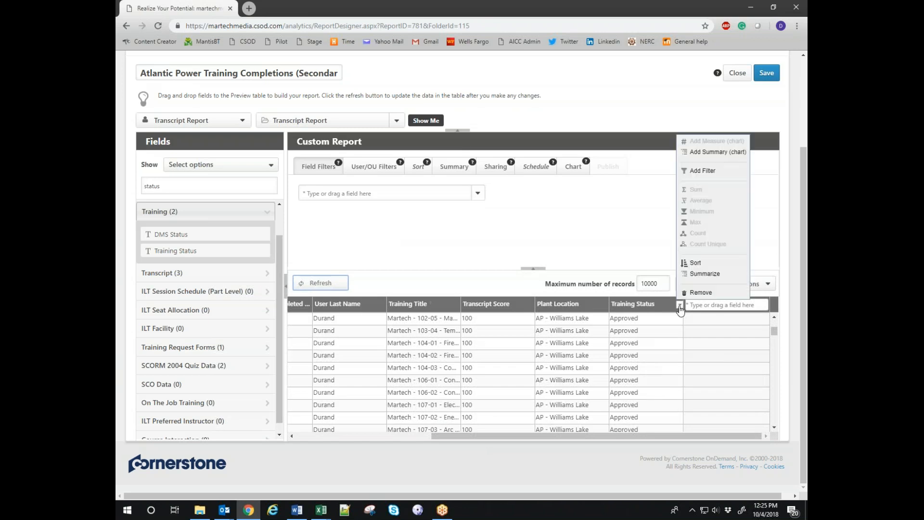
click(695, 292)
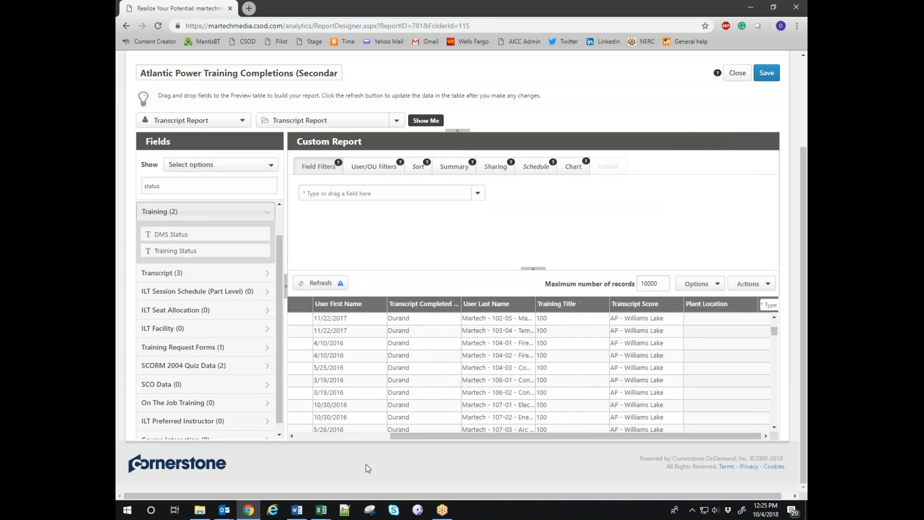
drag(516, 436, 385, 421)
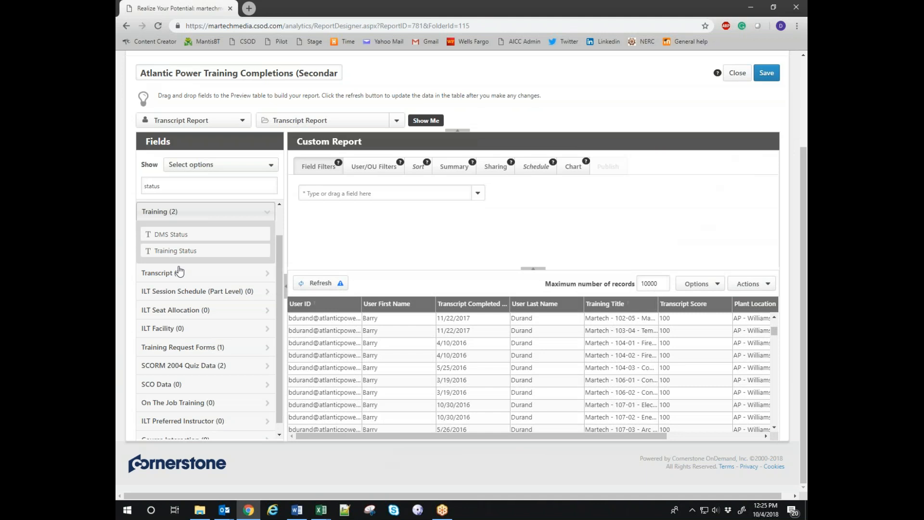
scroll(192, 293, down, 1)
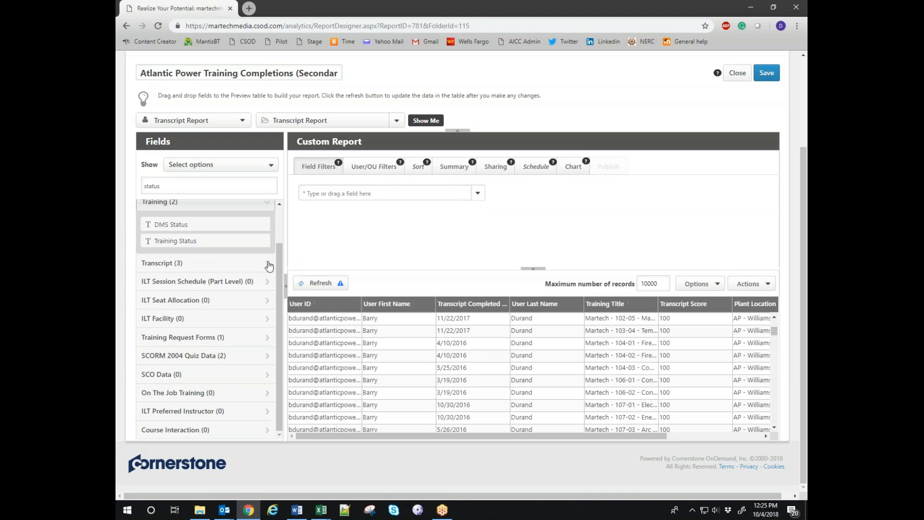
Add Transcript Status as a column after Plant Location and refresh to show Completed values.
click(192, 262)
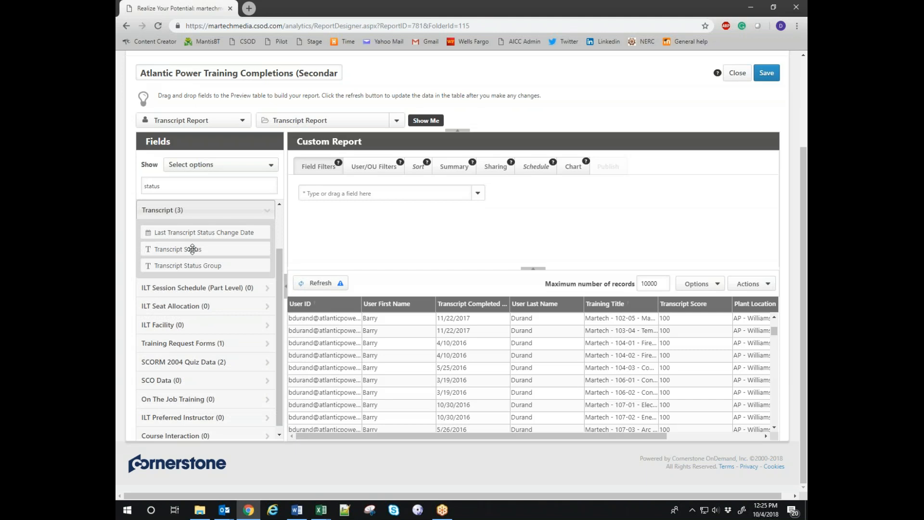
double_click(193, 248)
drag(531, 437, 730, 435)
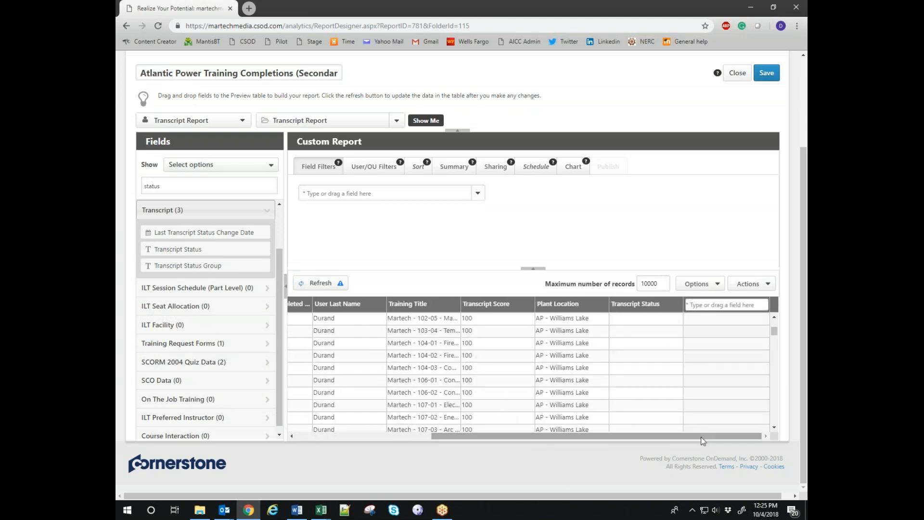
click(321, 283)
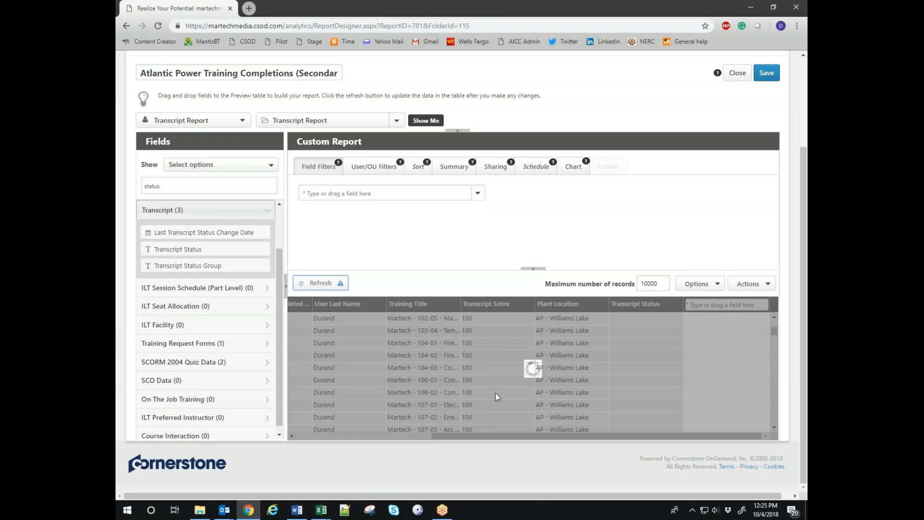
drag(505, 437, 713, 430)
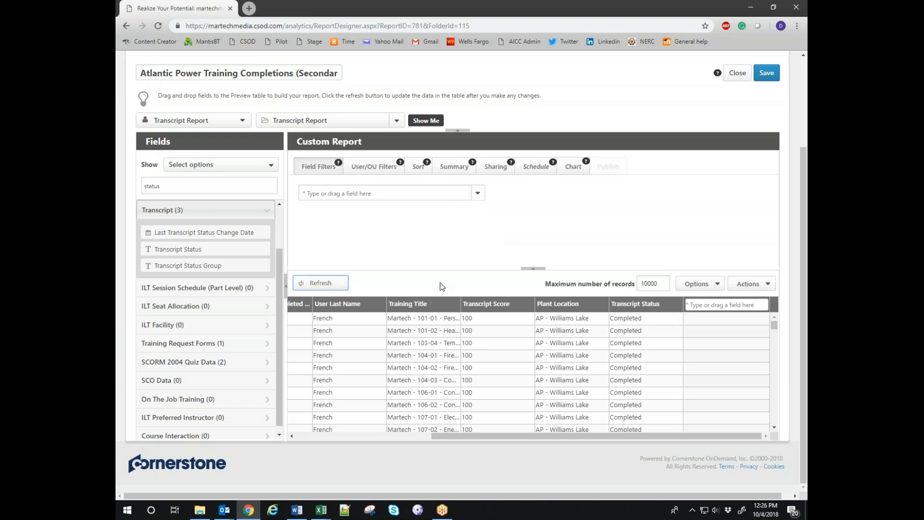
click(347, 193)
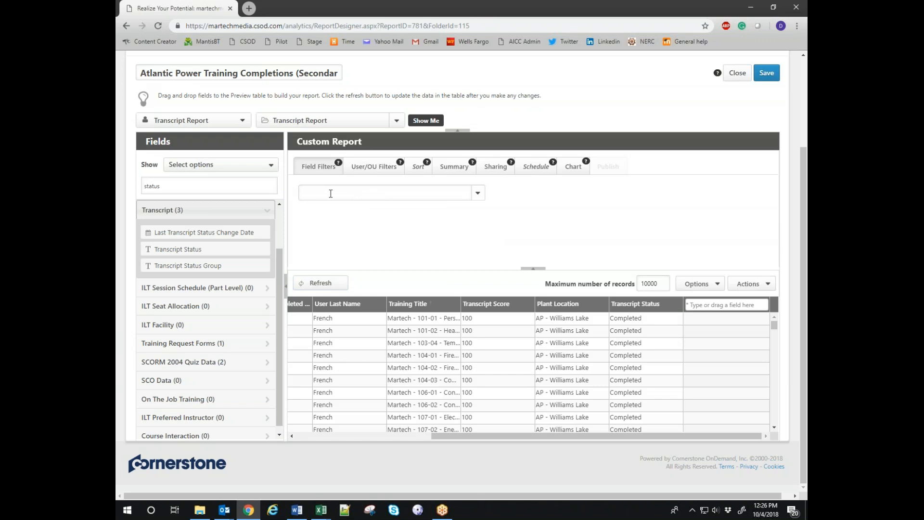
Add a field filter on Transcript Status.
drag(193, 249, 361, 193)
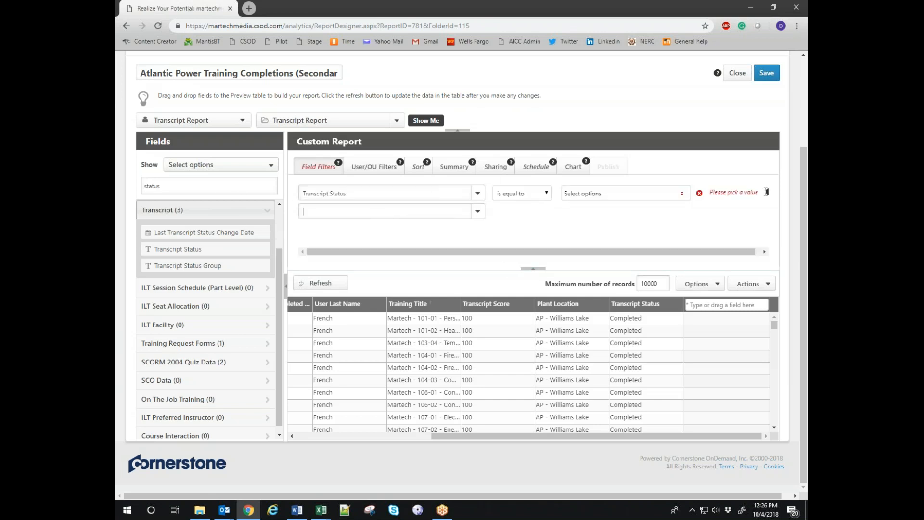
click(699, 193)
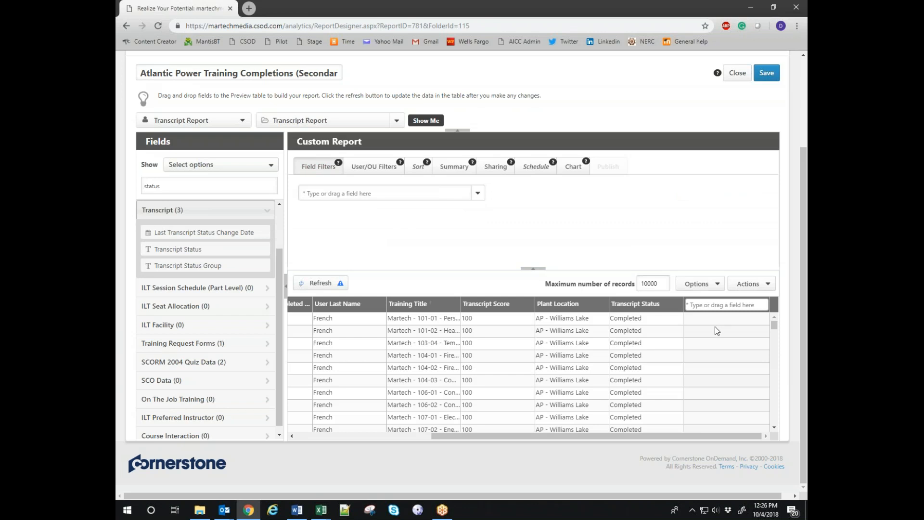
drag(628, 306, 422, 196)
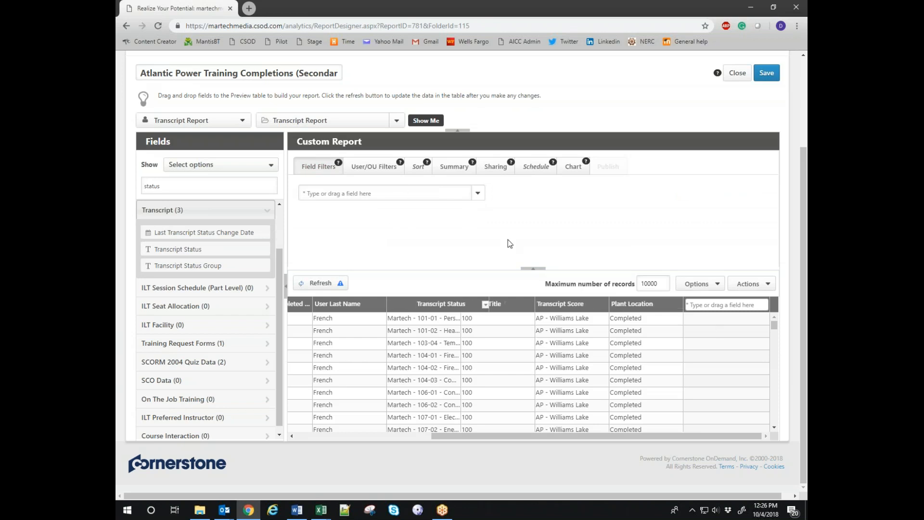
click(360, 189)
text(nsc)
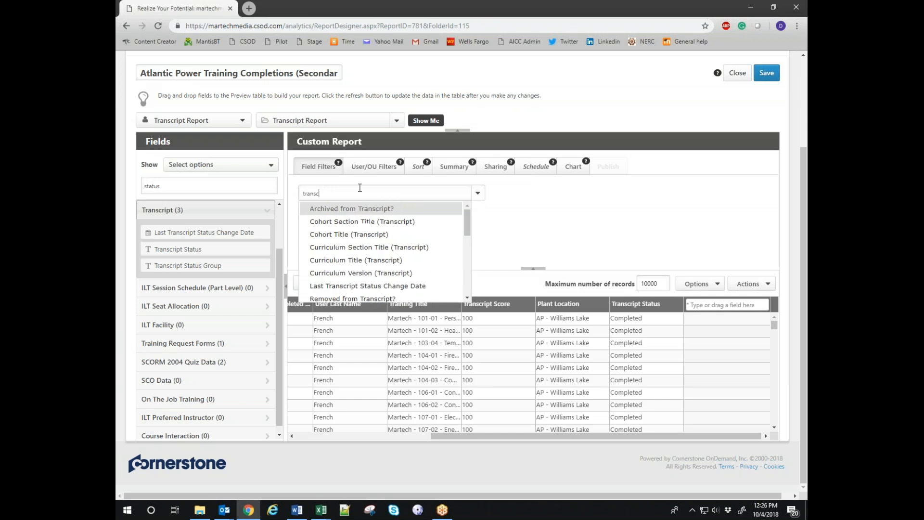
text(ript stat)
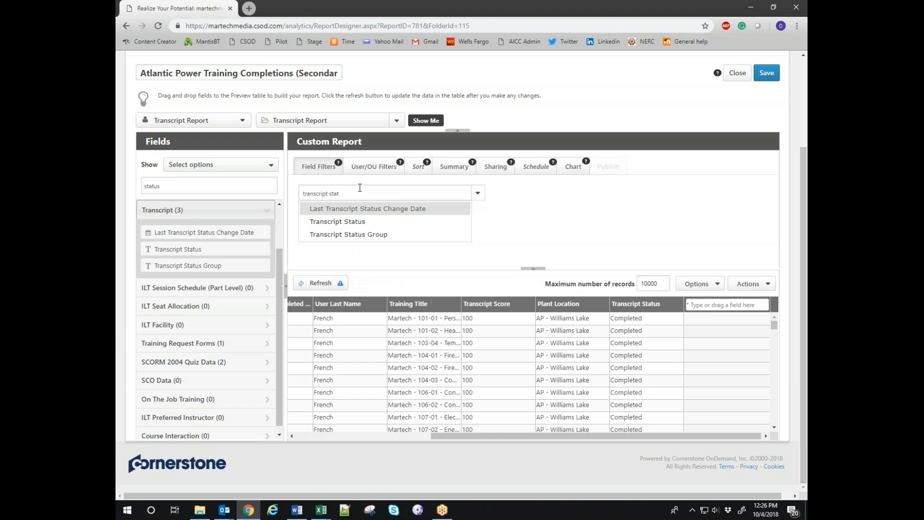
click(355, 222)
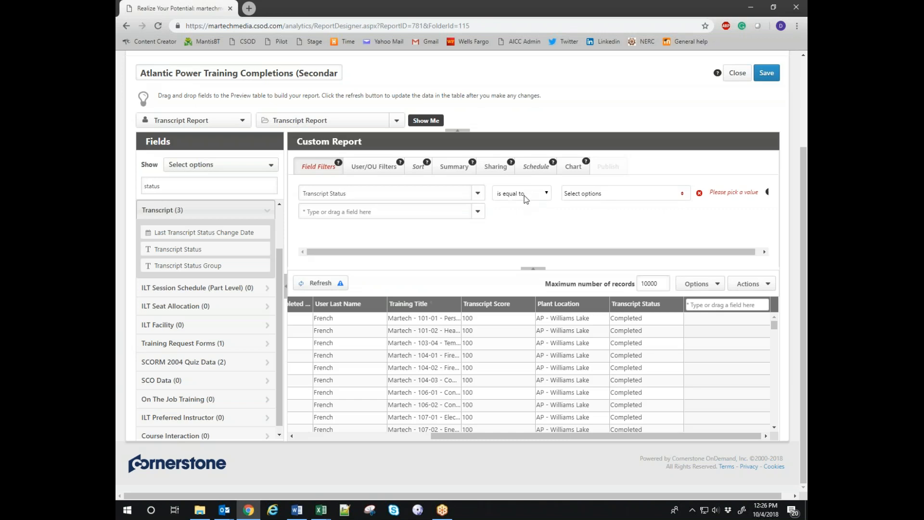
Set the Transcript Status filter to is not equal to Completed and refresh the preview.
click(530, 196)
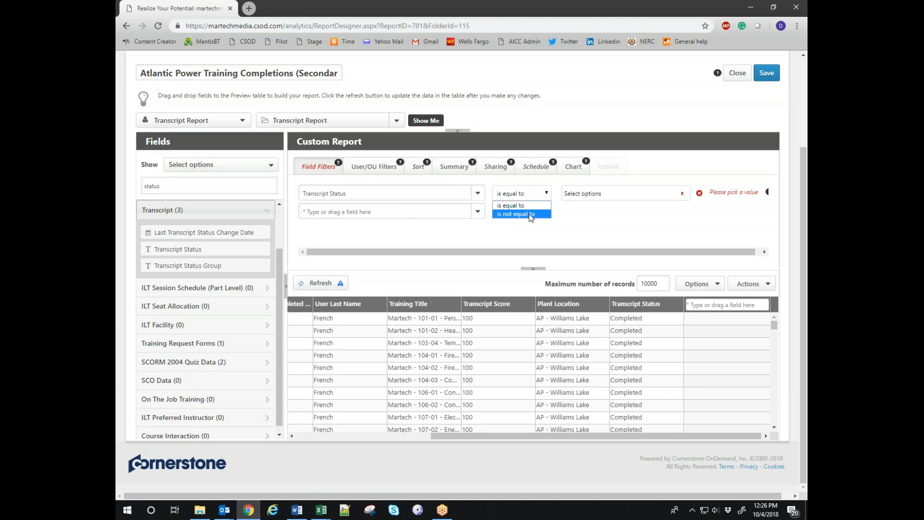
click(530, 215)
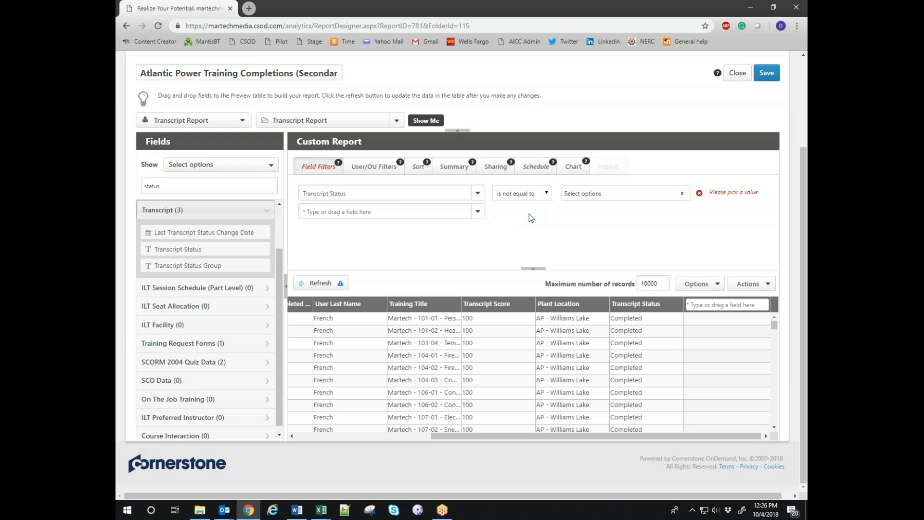
click(603, 196)
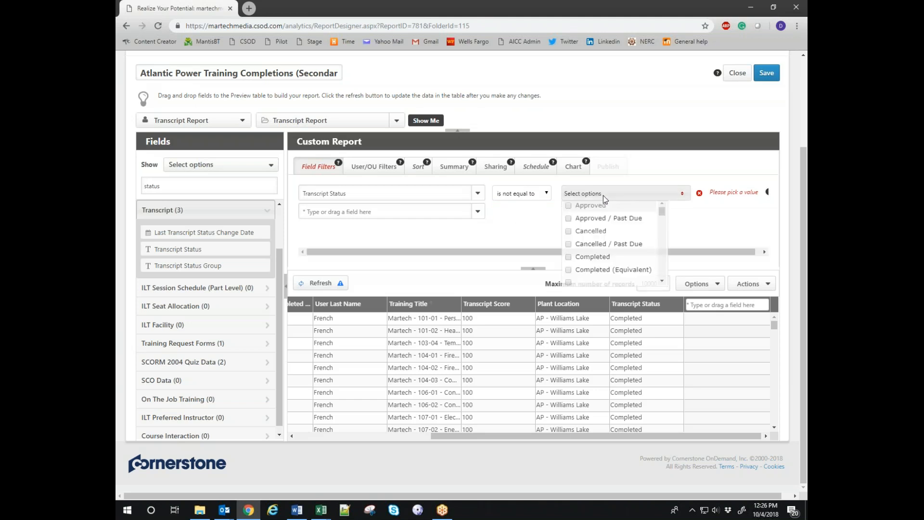
click(568, 275)
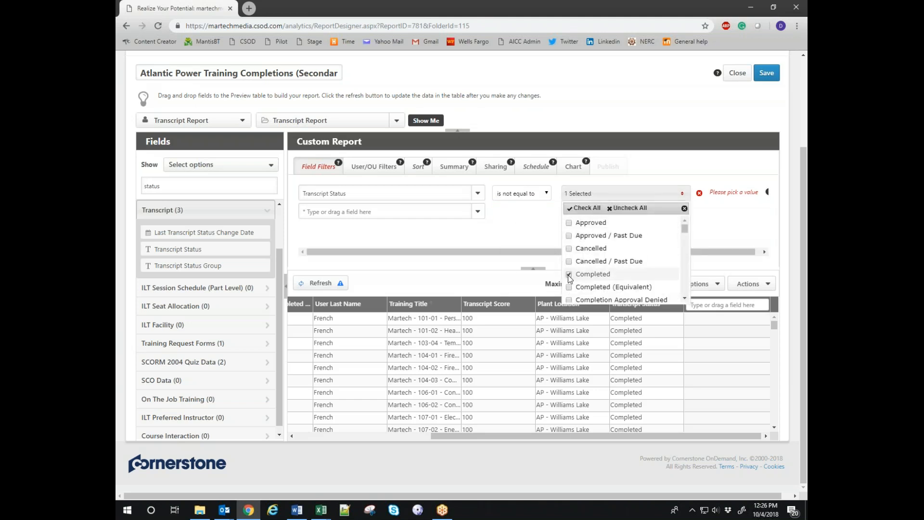
click(526, 228)
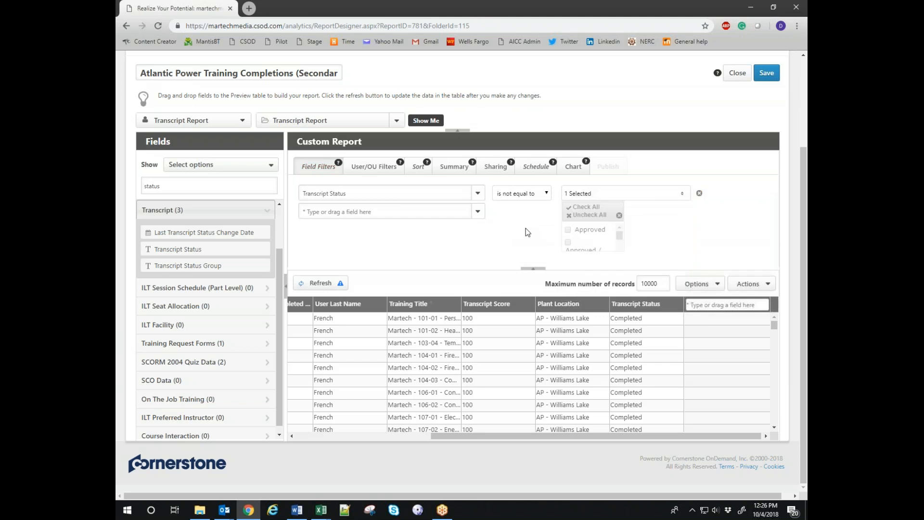
click(318, 283)
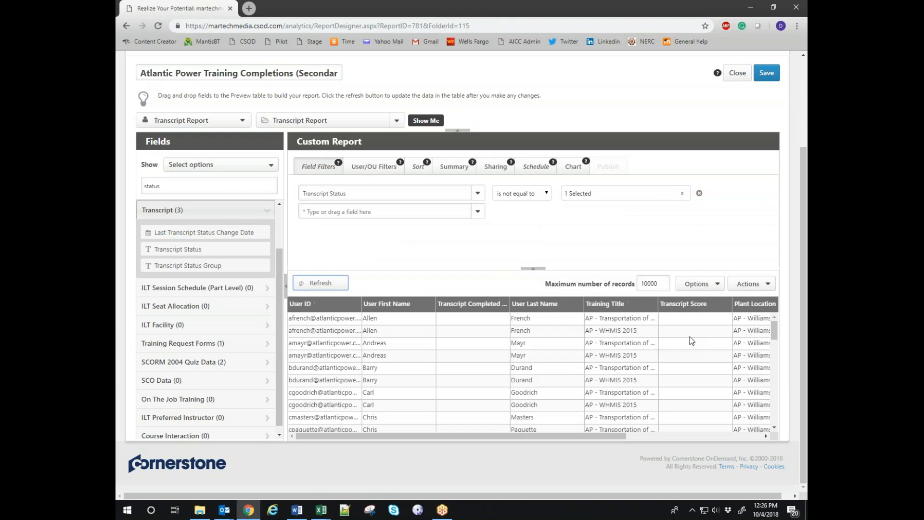
scroll(545, 395, down, 15)
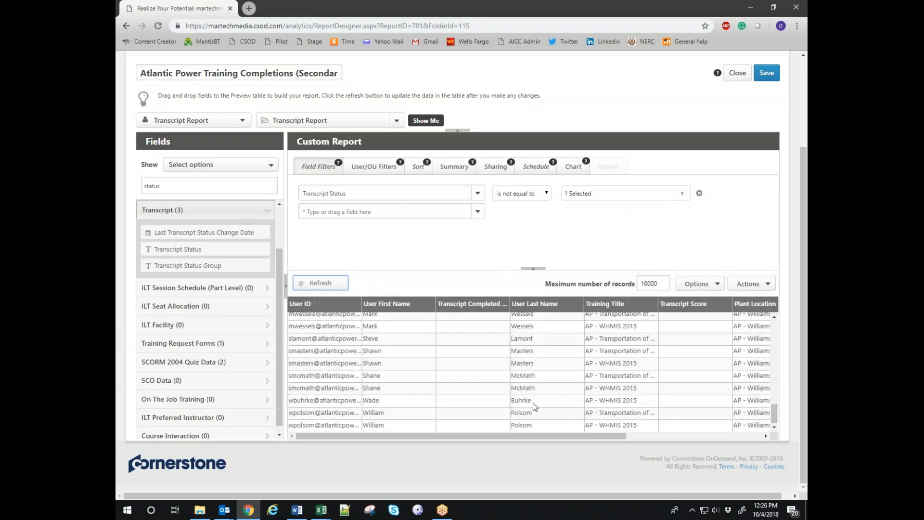
scroll(691, 365, up, 15)
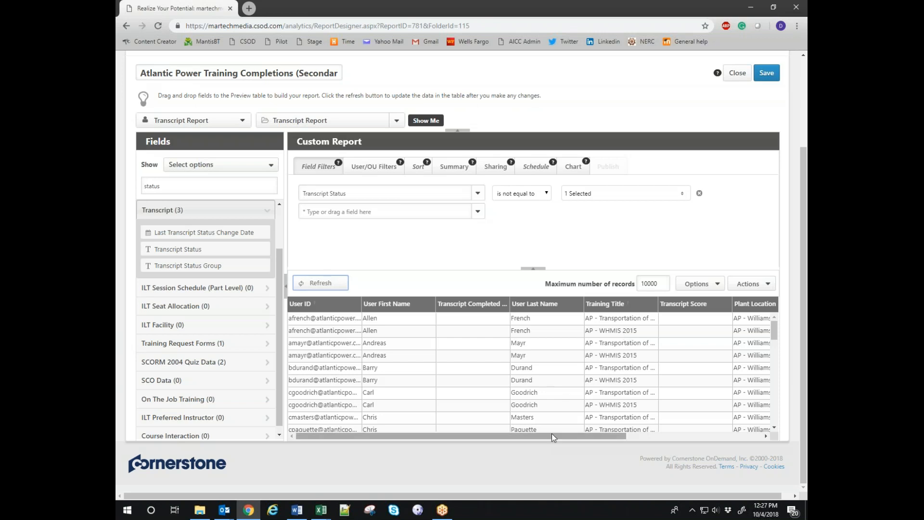
drag(552, 434, 726, 436)
scroll(660, 360, down, 10)
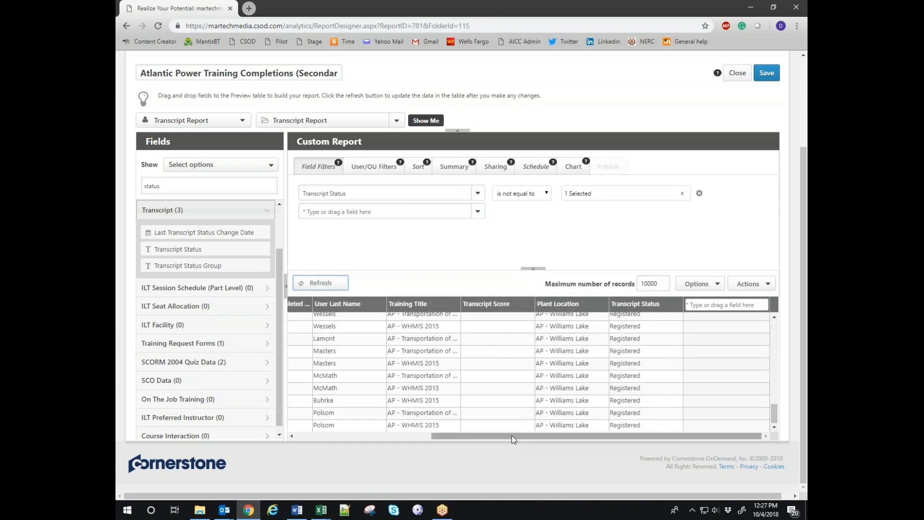
drag(568, 436, 432, 439)
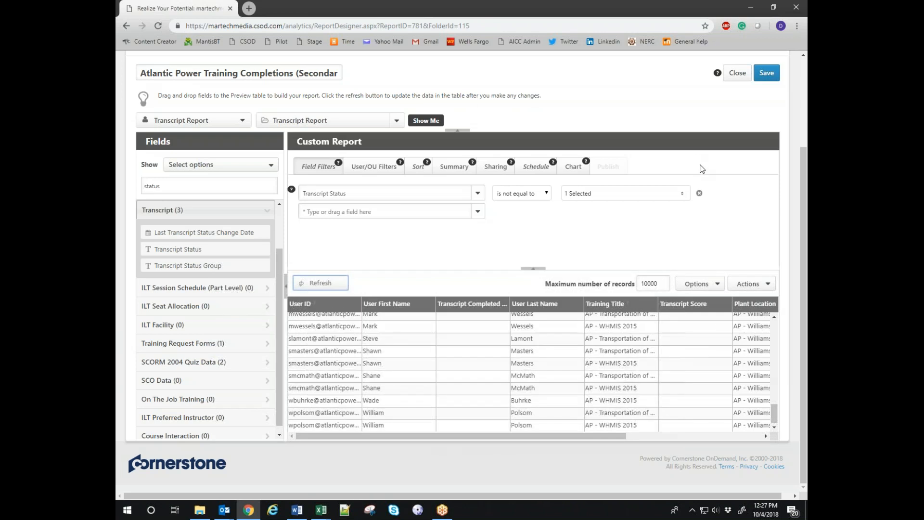
Remove the Transcript Status filter and add a Training Title field filter.
click(699, 194)
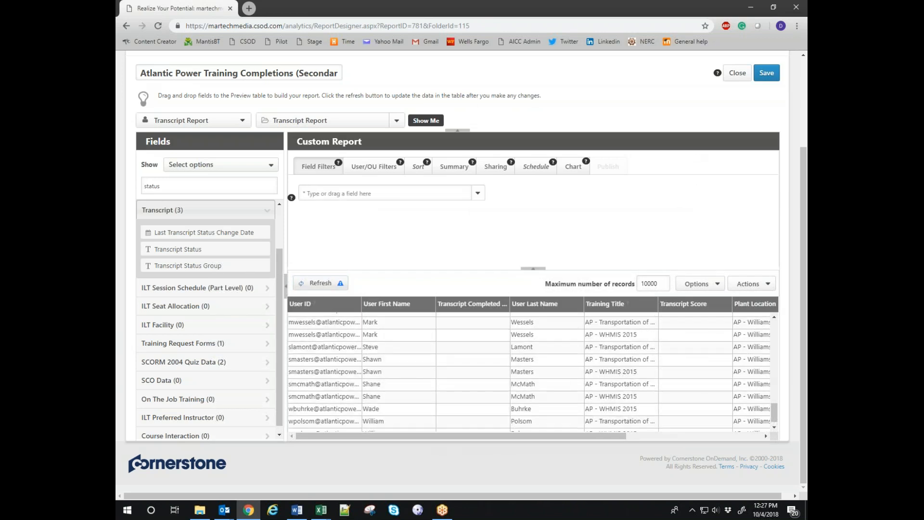
click(316, 287)
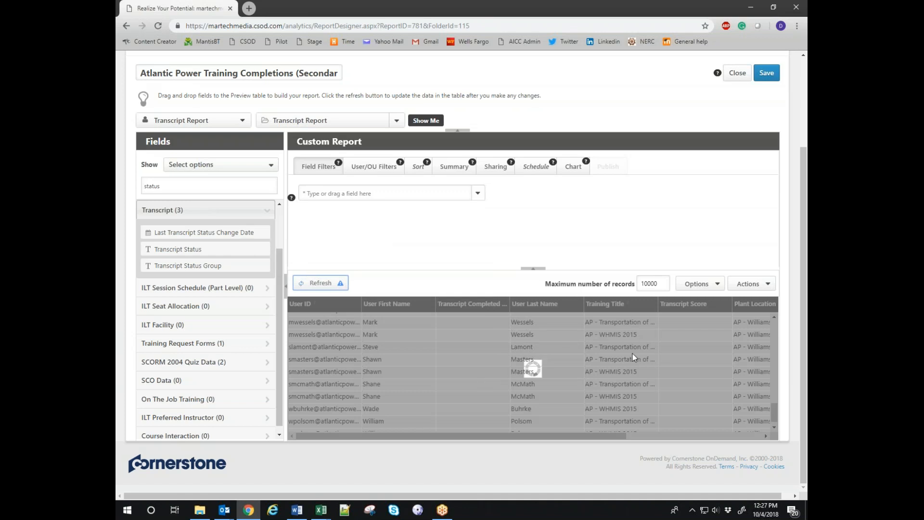
click(382, 194)
text(training )
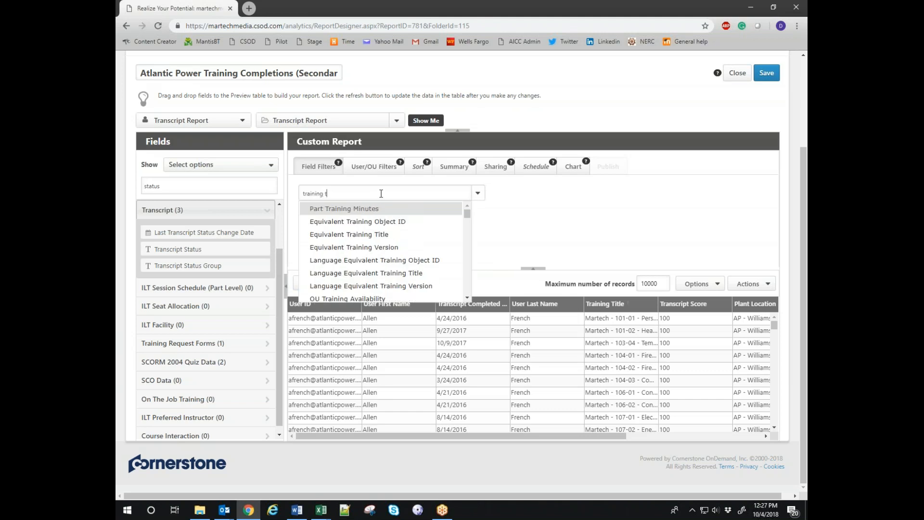
text(title)
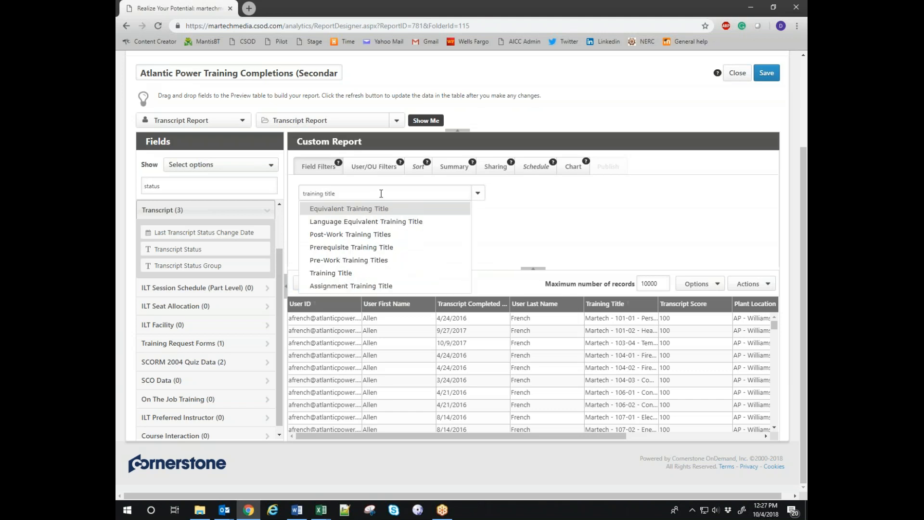
click(333, 273)
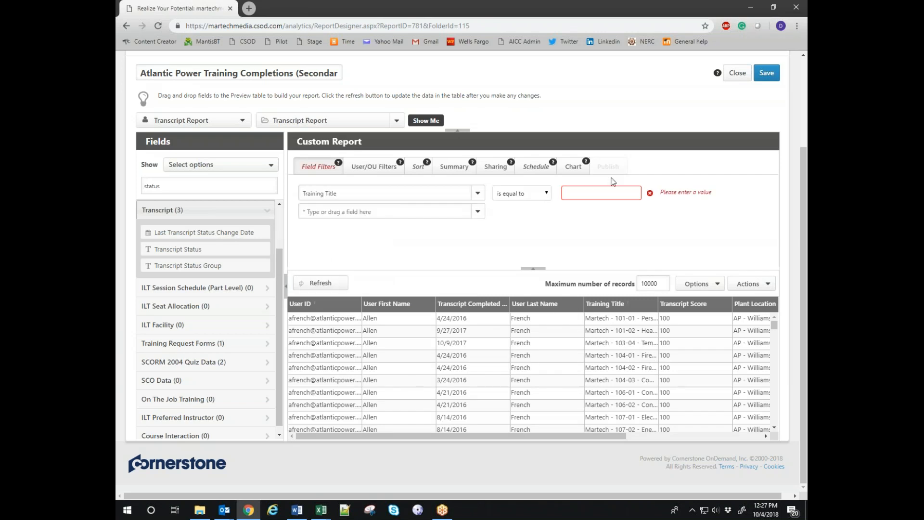
Set the Training Title filter to starts with AP and refresh the preview.
click(599, 192)
click(524, 192)
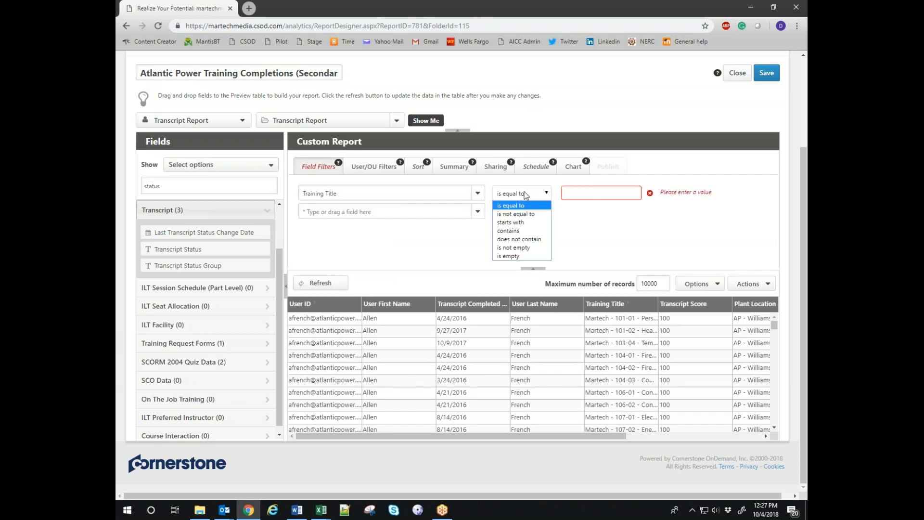
click(522, 223)
click(573, 196)
text(AP)
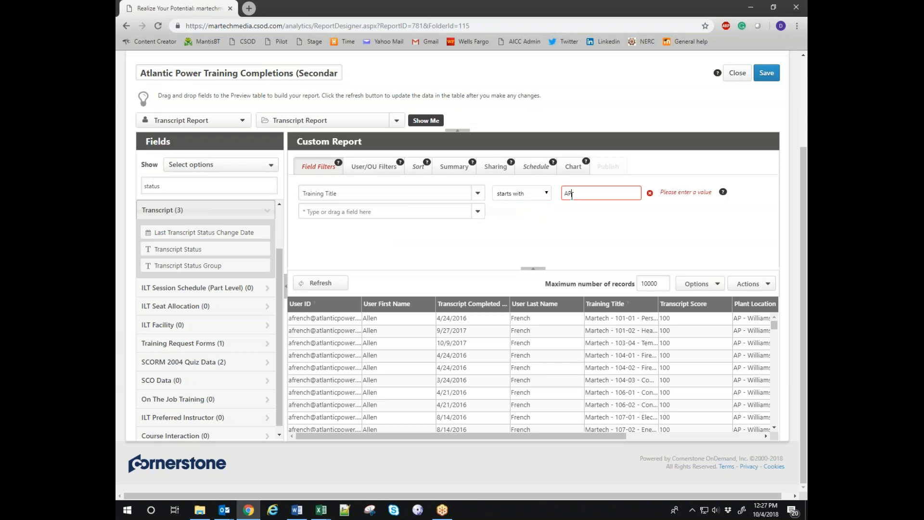
click(320, 283)
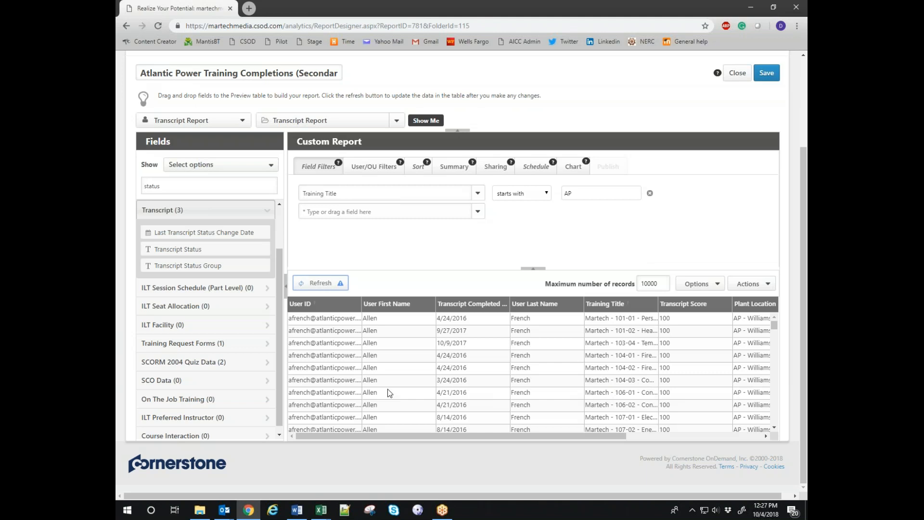
click(317, 283)
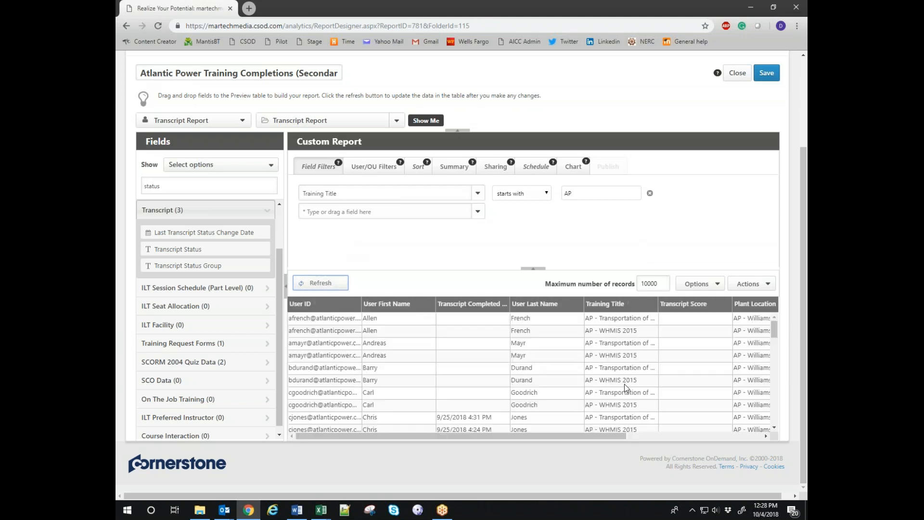
scroll(418, 412, down, 1)
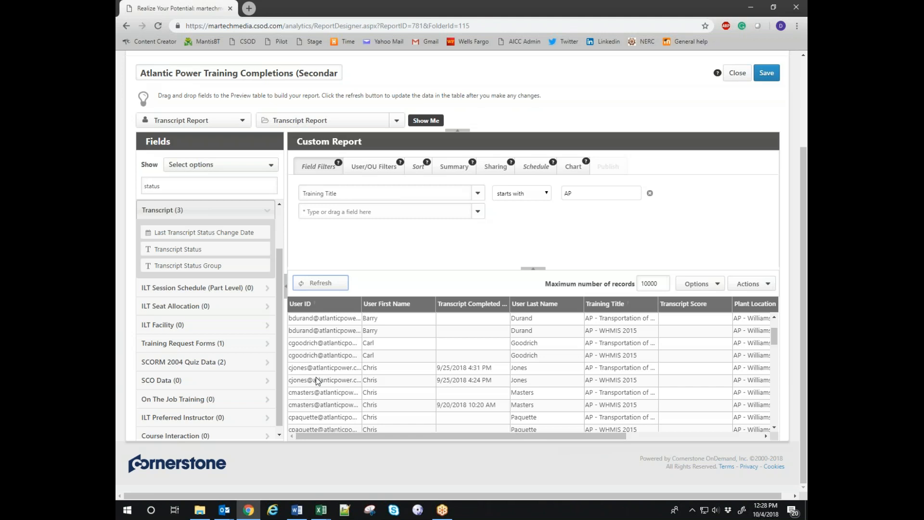
drag(472, 435, 576, 443)
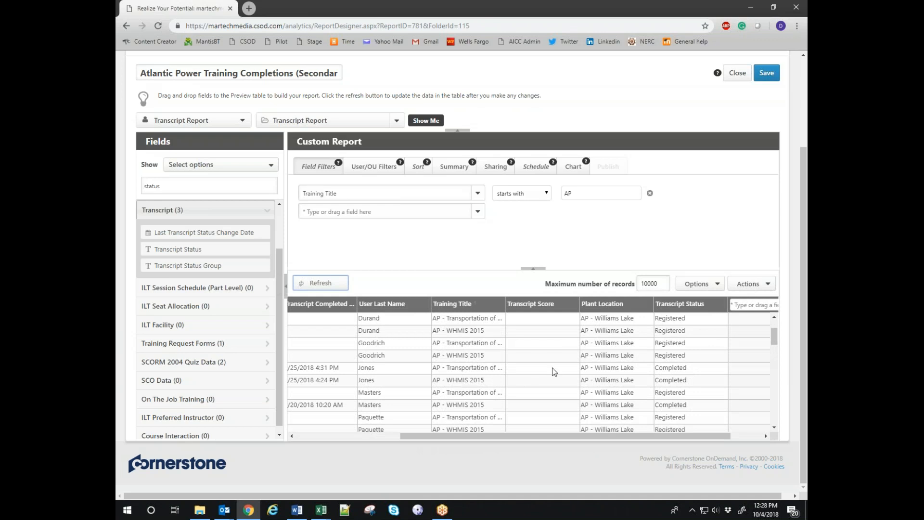
drag(491, 434, 353, 441)
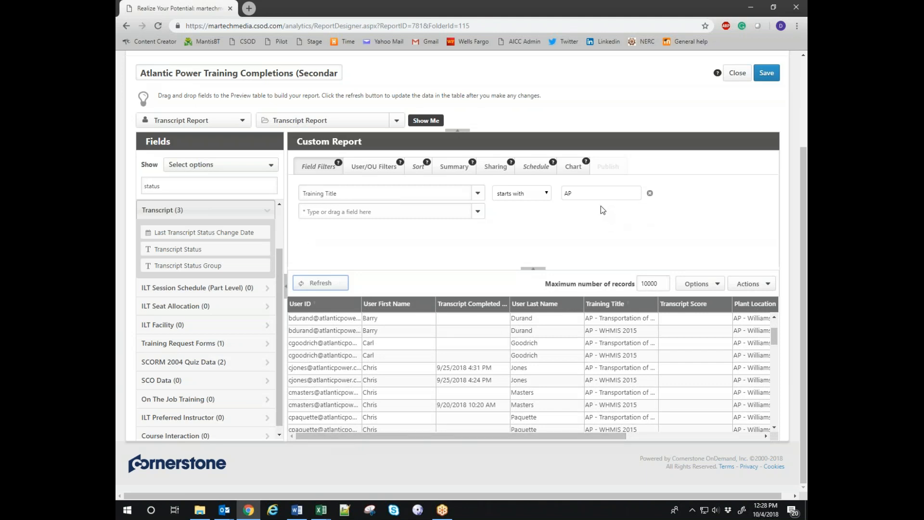
Extend the title filter value to 'AP - transportation', refresh, and widen the Training Title column.
click(606, 193)
text(- transportation)
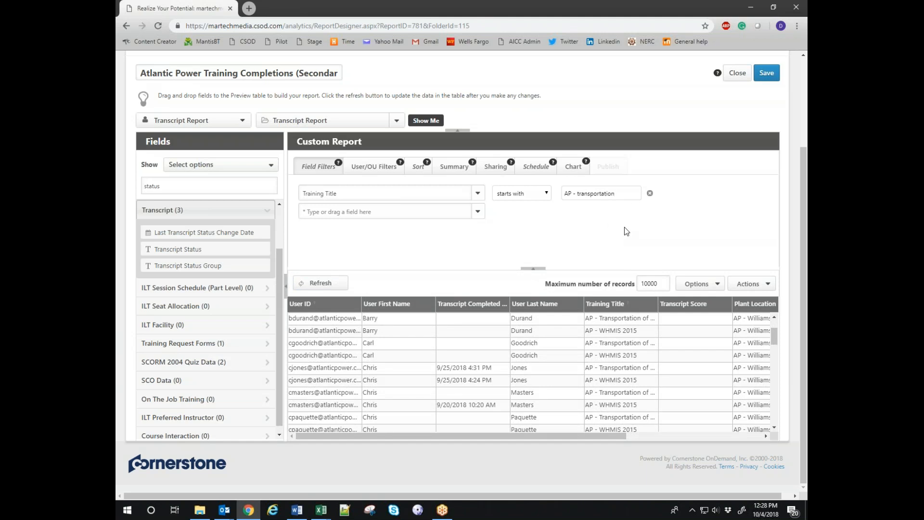
click(317, 282)
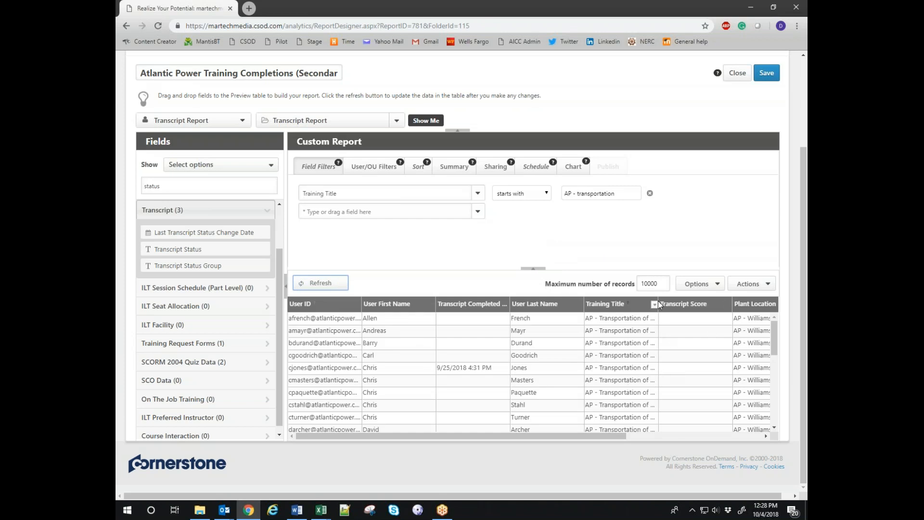
drag(659, 303, 688, 304)
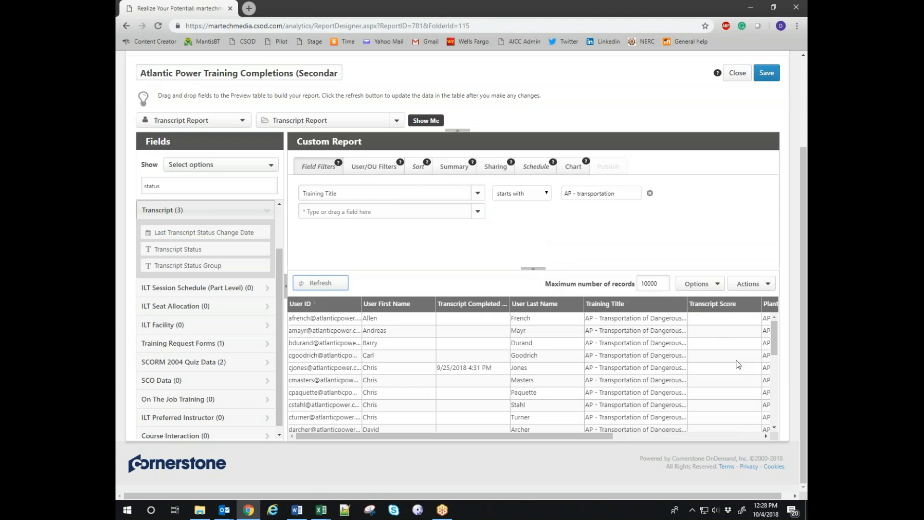
Change the title condition to is not equal to and refresh the preview.
click(514, 192)
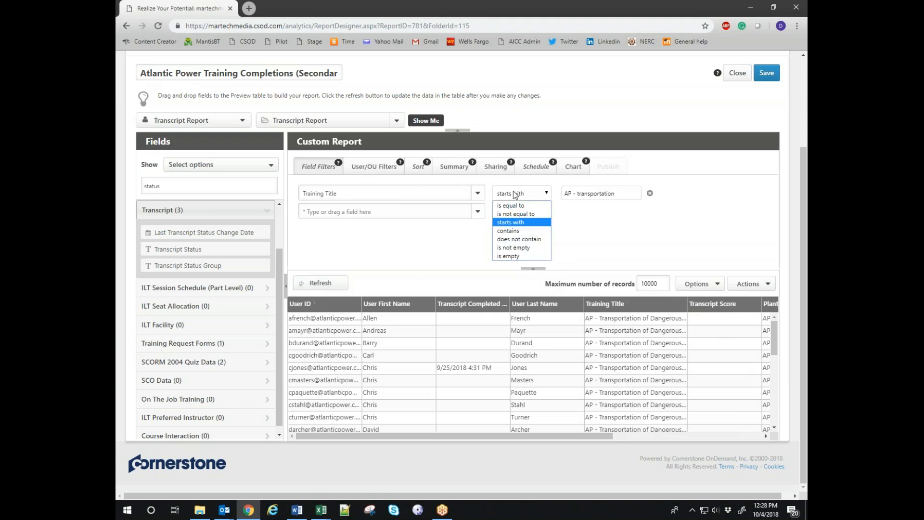
click(518, 214)
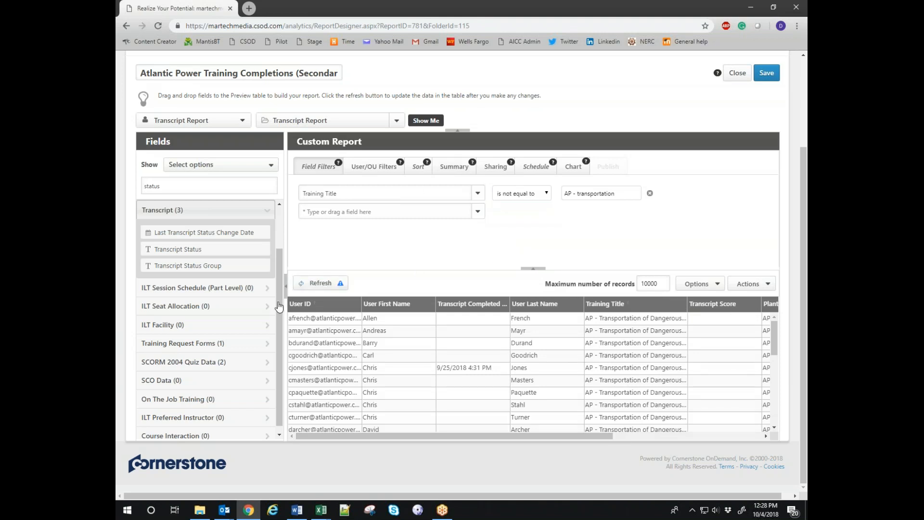
click(318, 283)
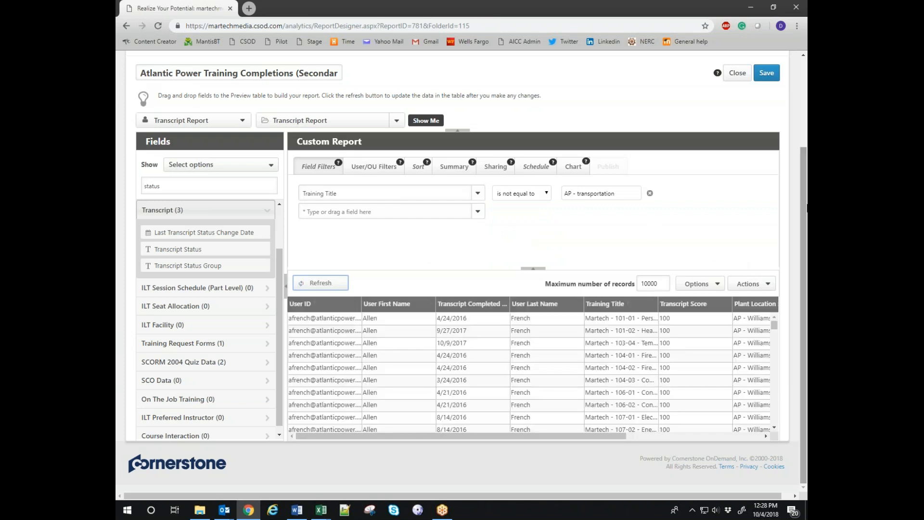
drag(623, 193, 566, 192)
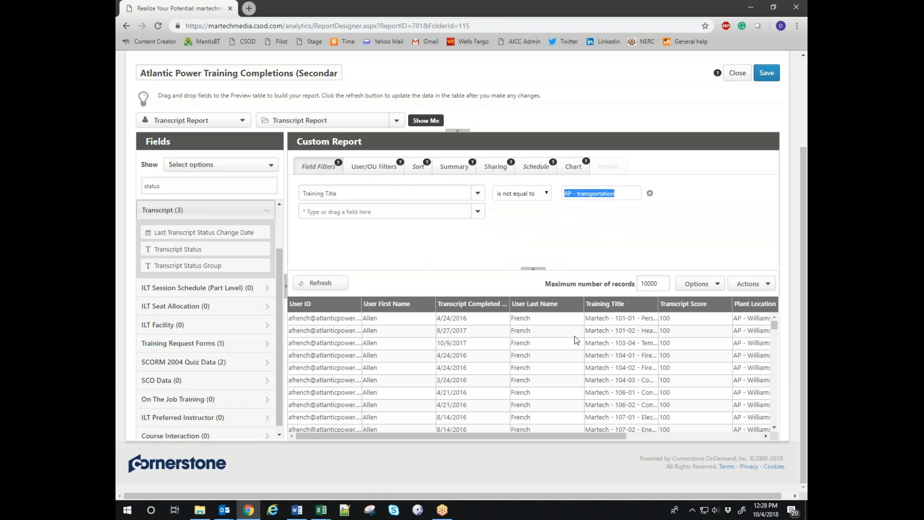
click(393, 252)
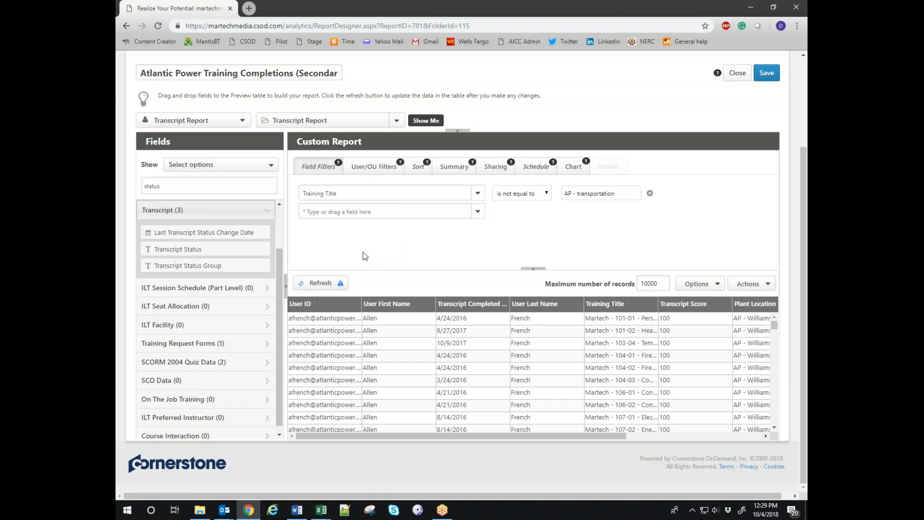
Add a User ID filter set to 'starts with' the sample employee's user ID.
click(362, 213)
text(user id)
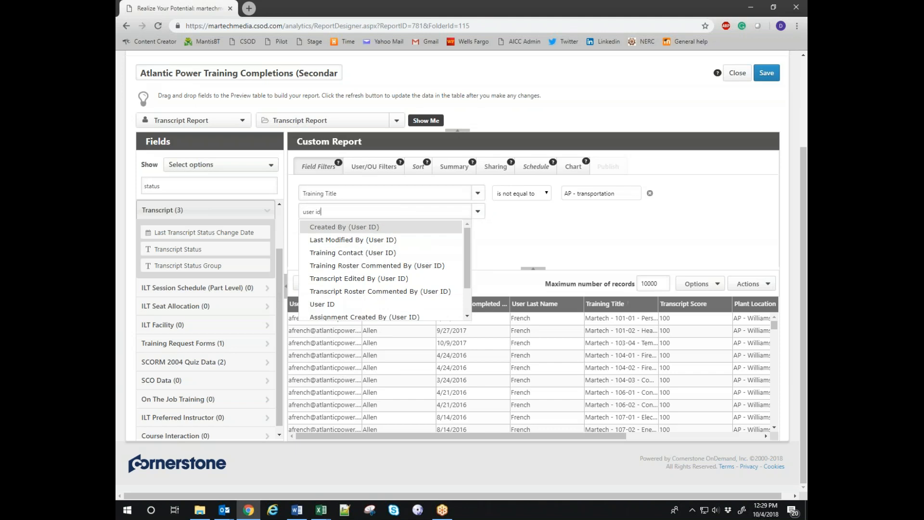
click(323, 304)
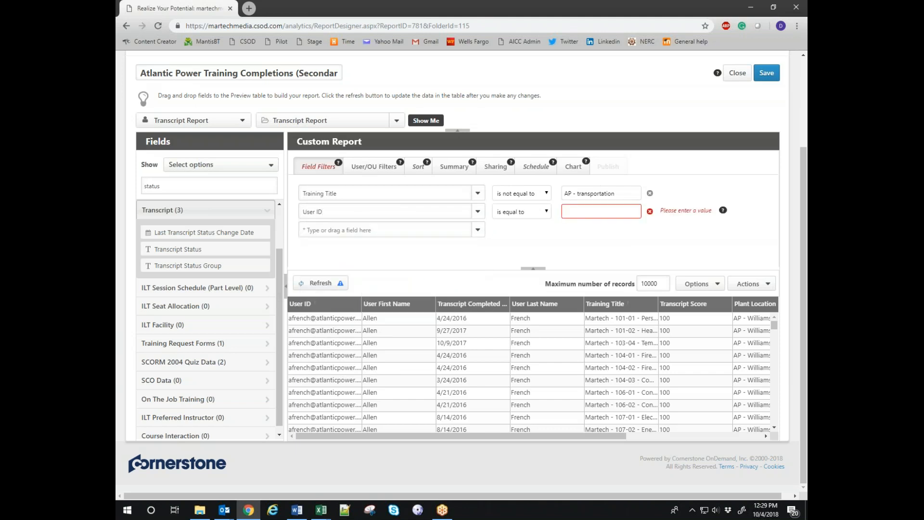
click(531, 213)
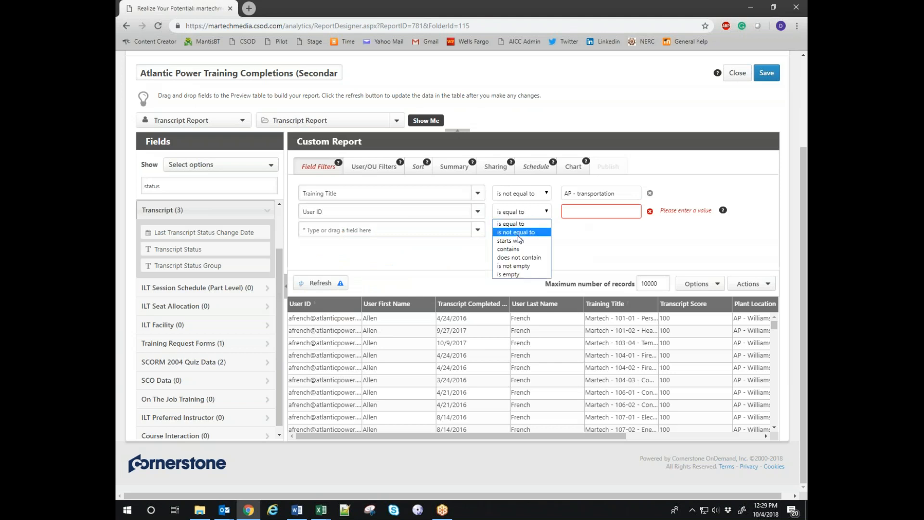
click(519, 238)
click(580, 213)
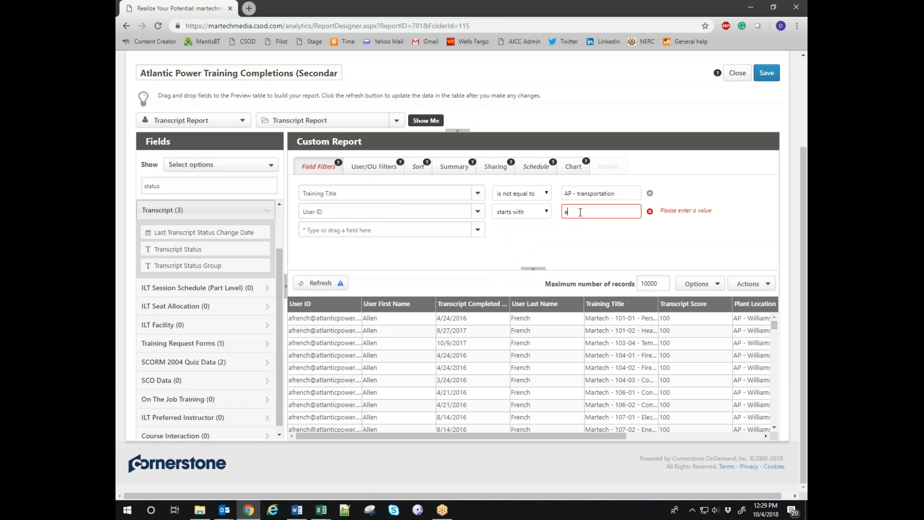
click(505, 246)
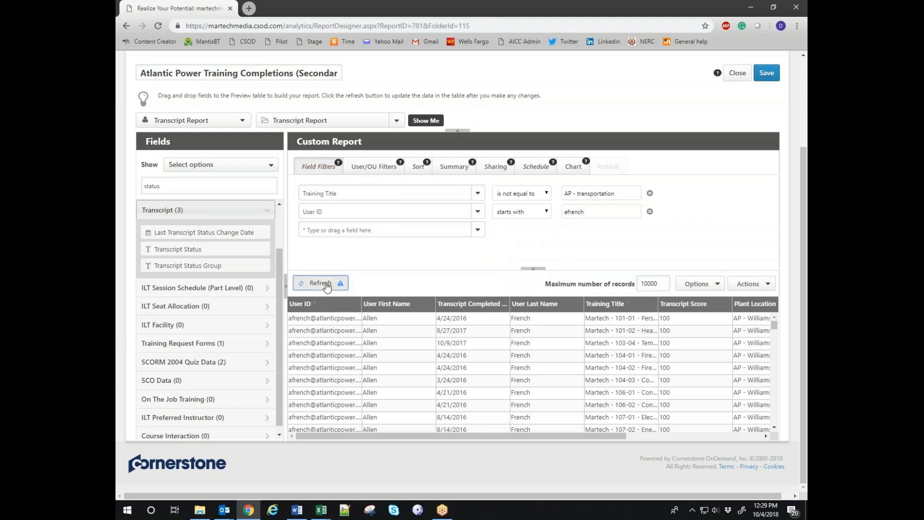
Refresh the report preview and scroll it right to review the filtered completions.
click(326, 285)
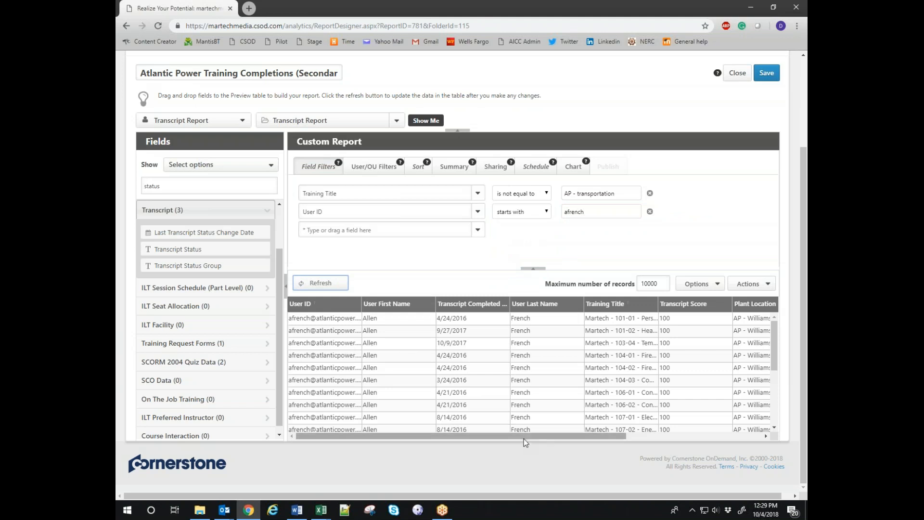
drag(524, 437, 469, 404)
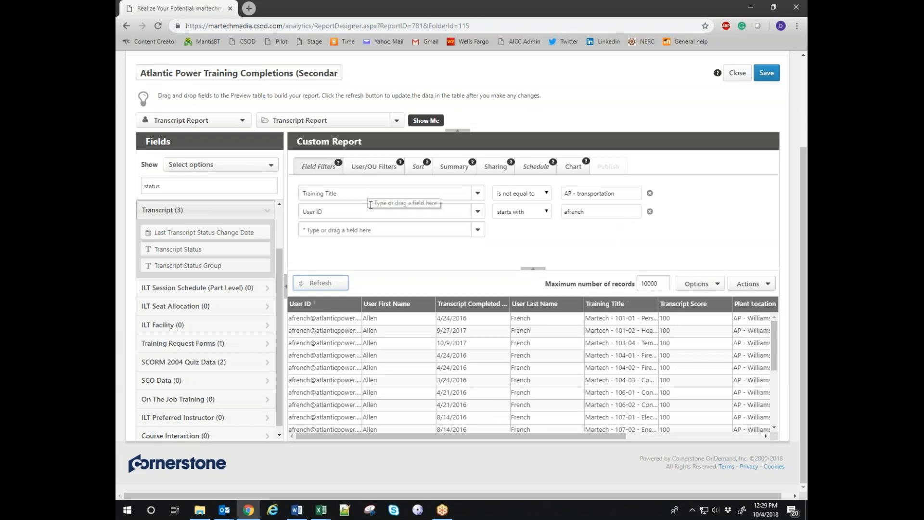
drag(531, 435, 619, 437)
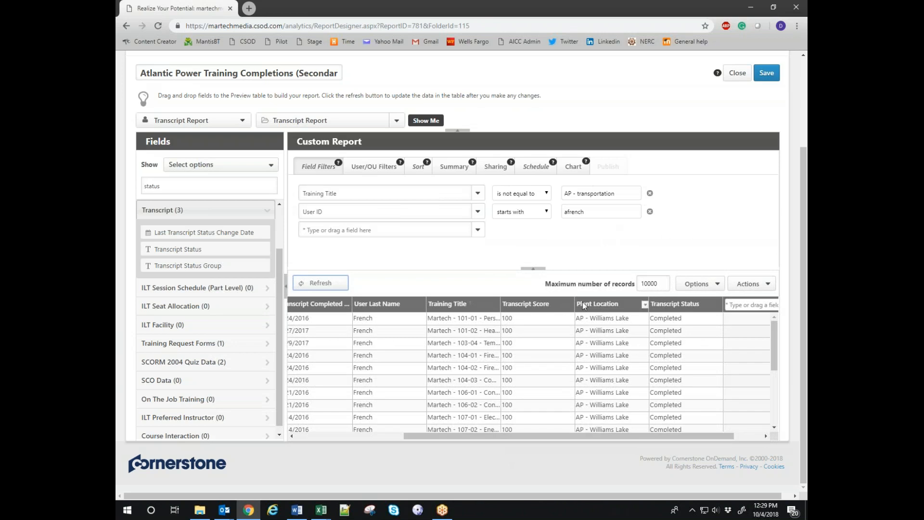
Replace the Training Title filter with a Transcript Status filter and tick Completed.
click(651, 193)
click(342, 214)
text(t)
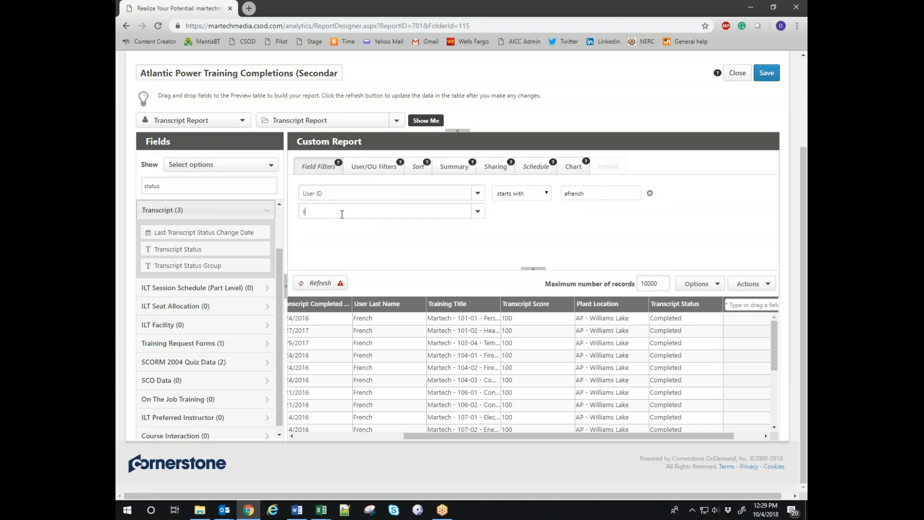
text(ranscript stat)
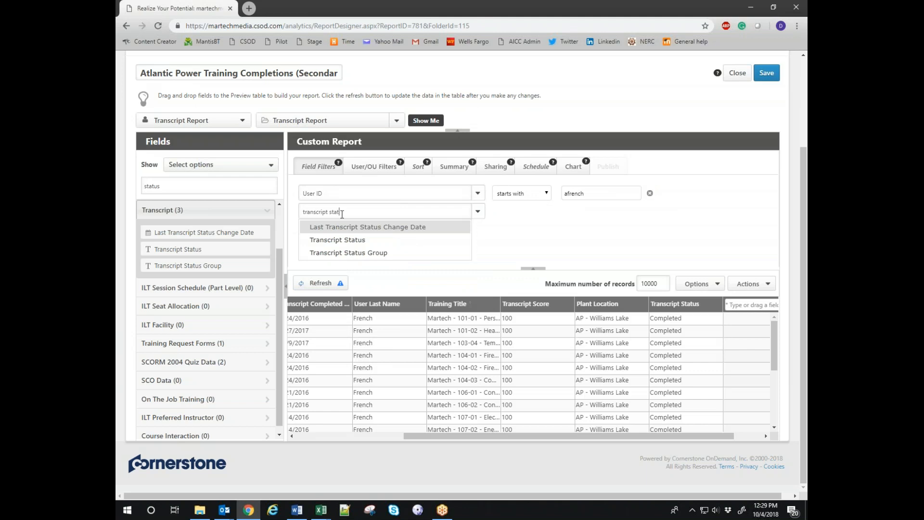
click(337, 240)
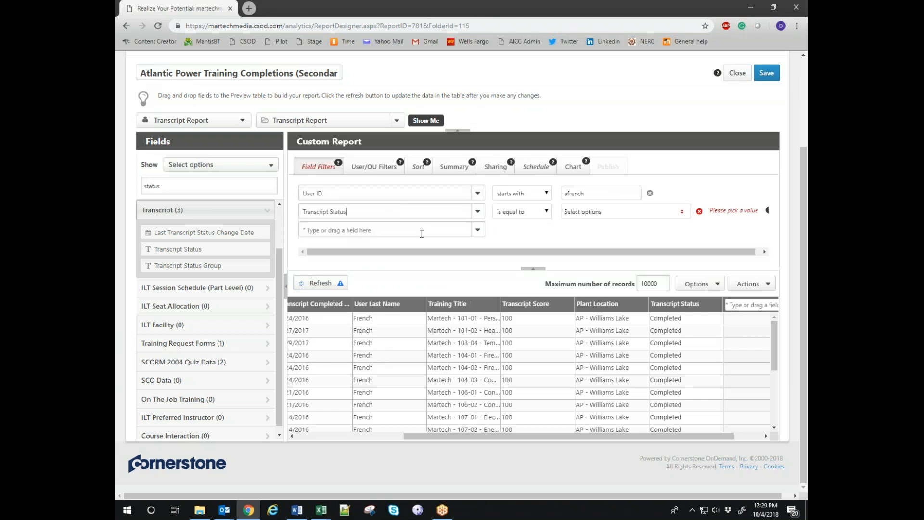
click(588, 211)
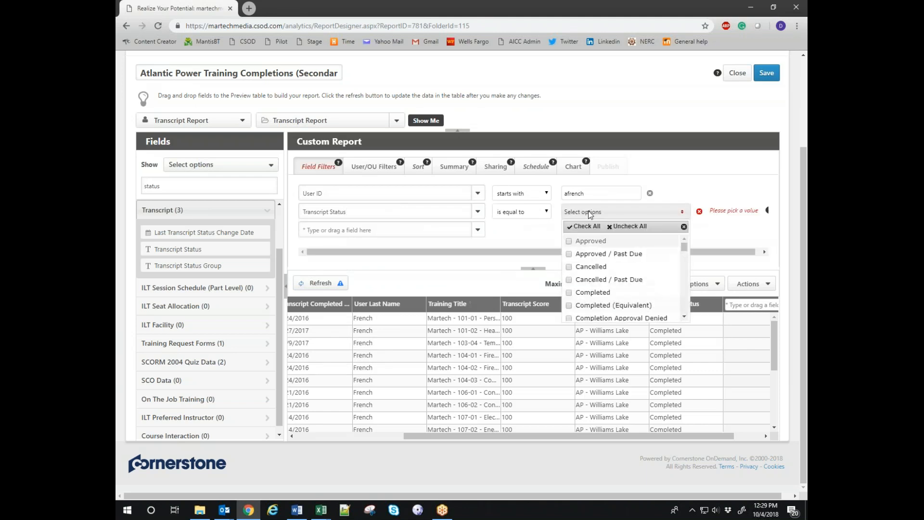
click(569, 292)
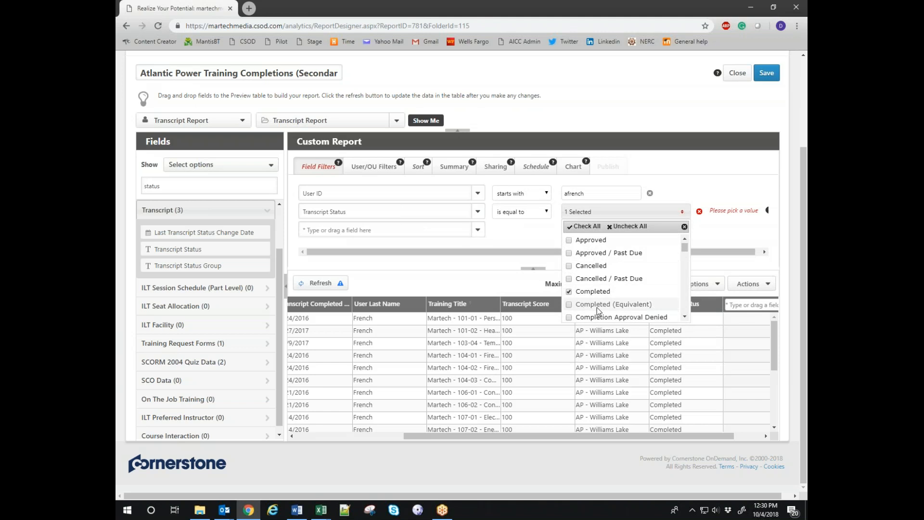
Scroll the status list, close it with only Completed selected, and refresh the preview.
click(685, 317)
drag(685, 317, 686, 318)
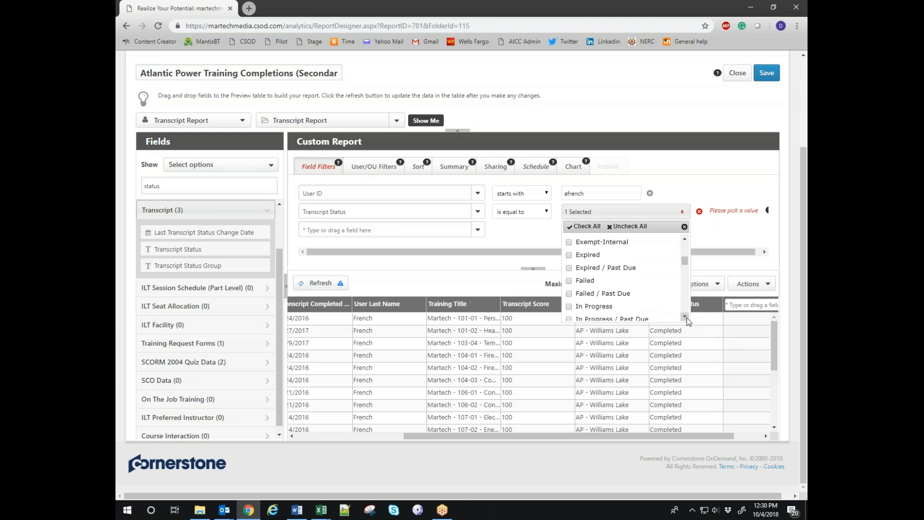
drag(685, 260, 685, 247)
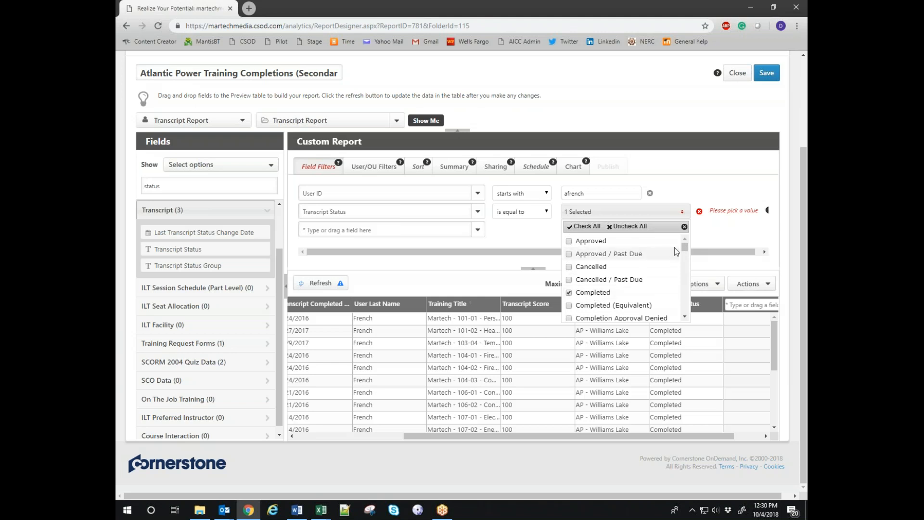
drag(682, 245, 687, 273)
scroll(654, 282, up, 5)
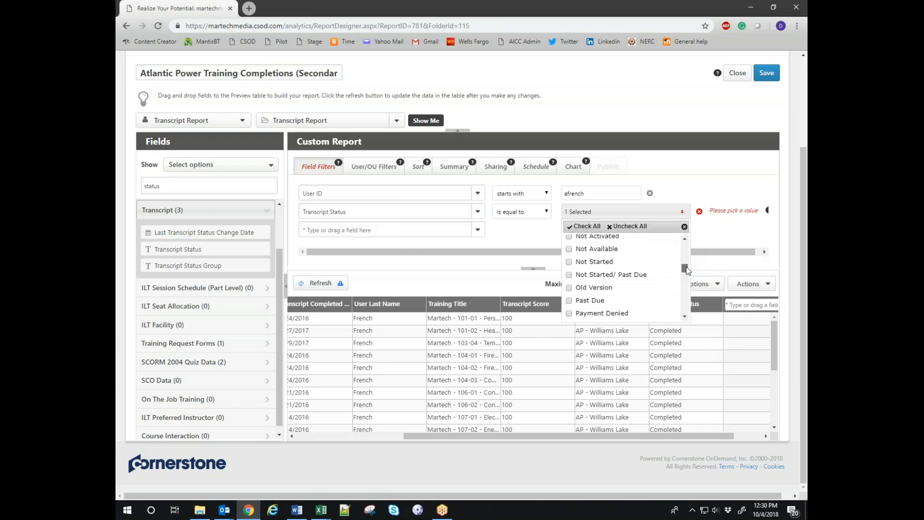
scroll(654, 282, down, 2)
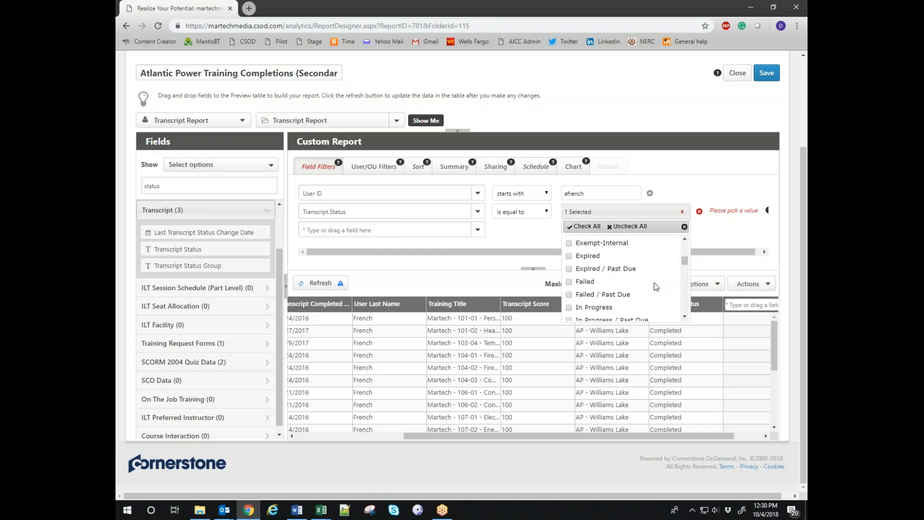
scroll(640, 301, down, 8)
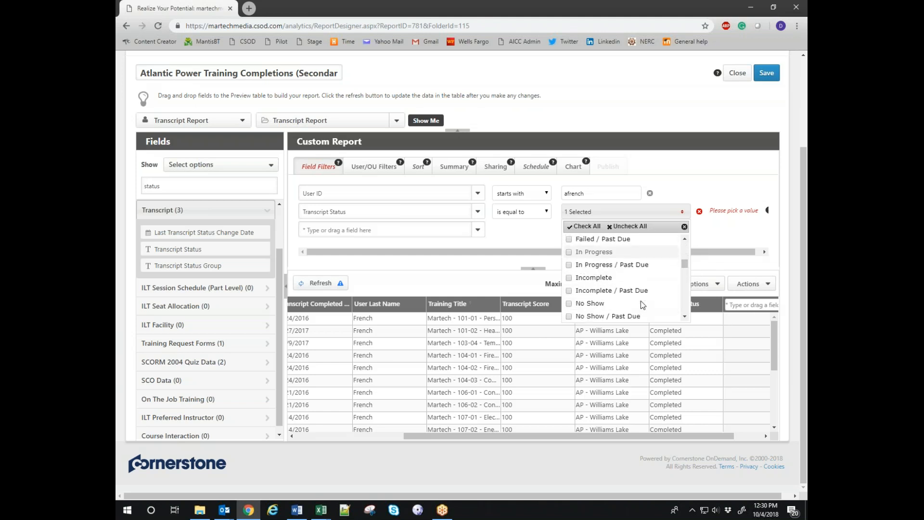
scroll(641, 300, down, 6)
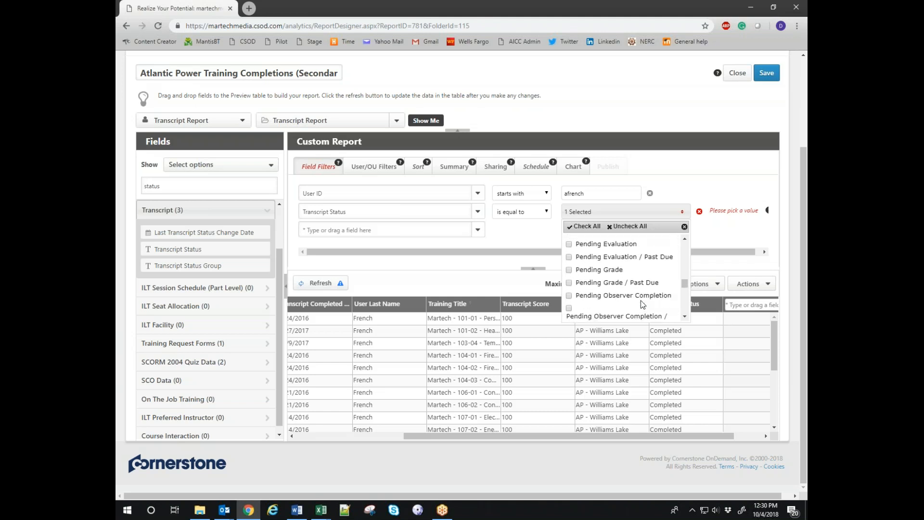
scroll(640, 301, down, 5)
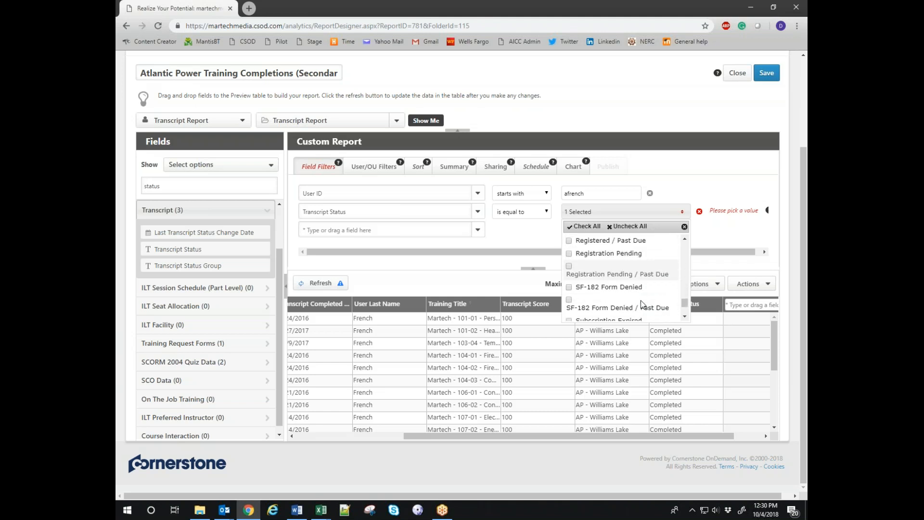
scroll(640, 300, up, 4)
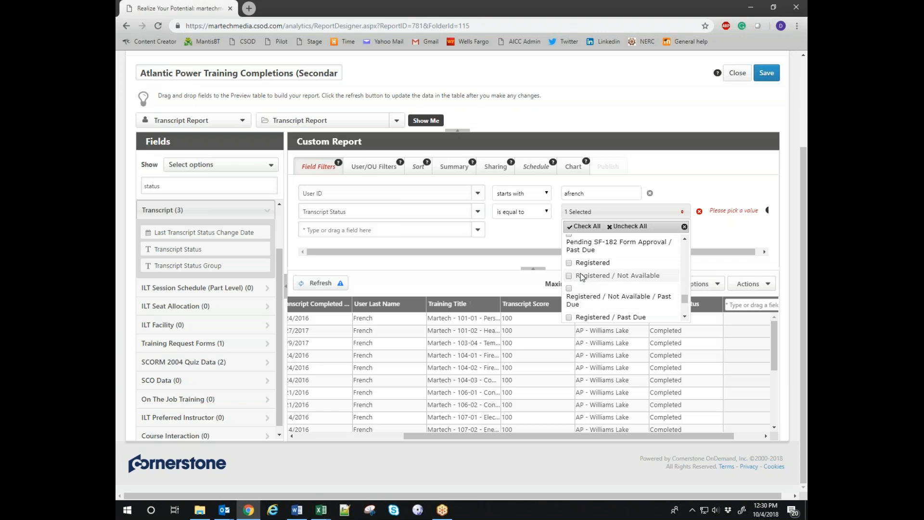
click(668, 163)
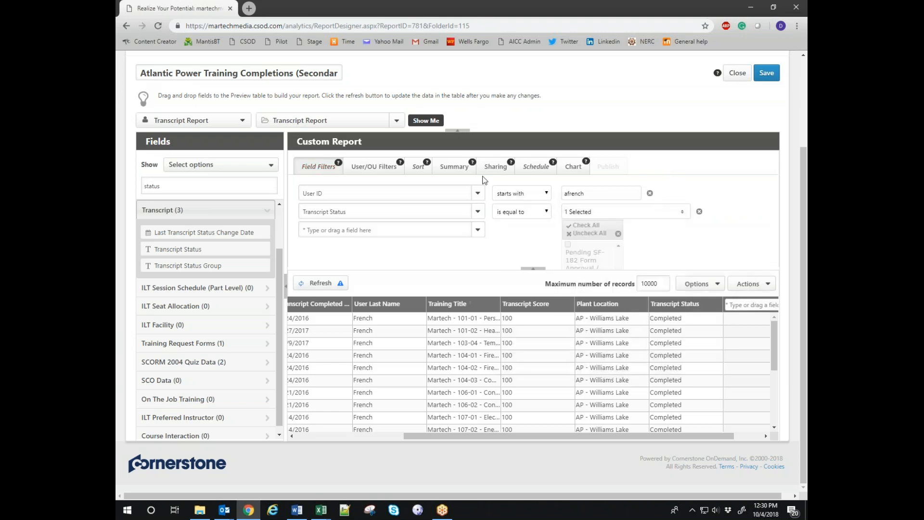
click(312, 286)
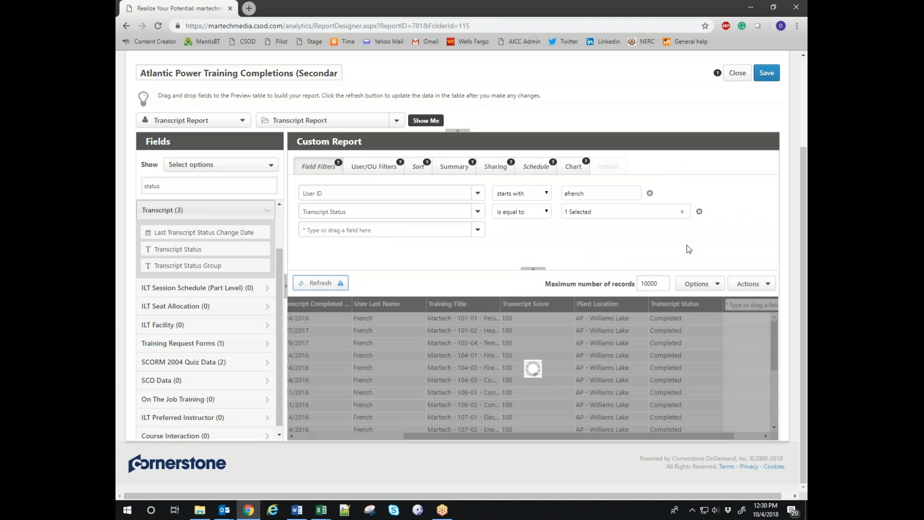
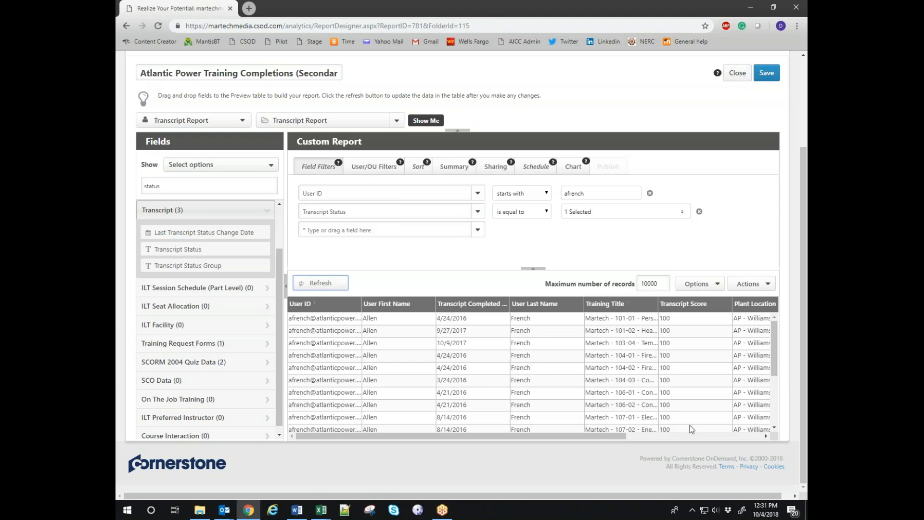
Close the secondary training completions report in Report Designer and return to the Reports list.
click(738, 79)
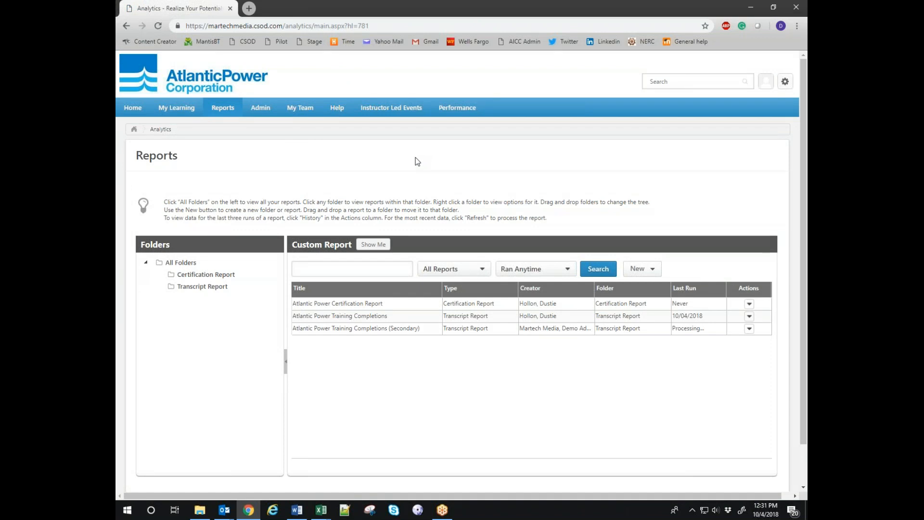
Open Catalog Certifications administration and search for certifications in the AP family.
click(270, 114)
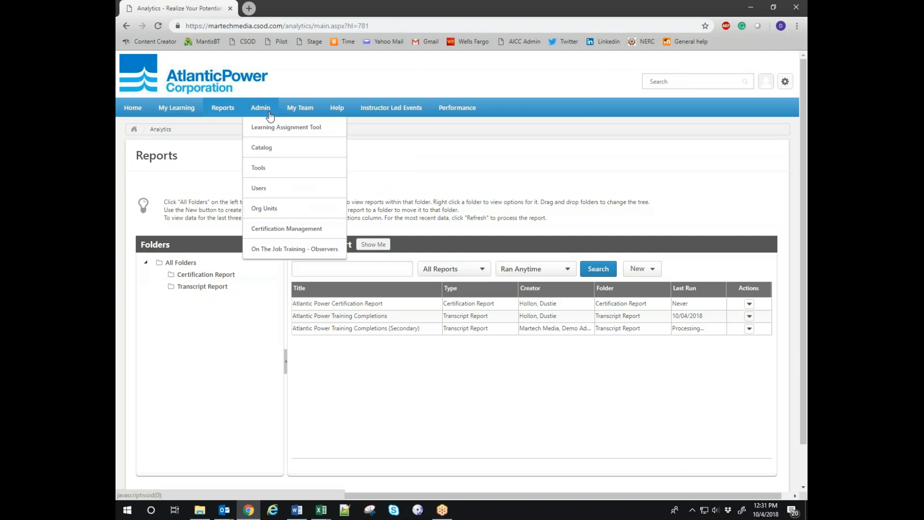
click(265, 152)
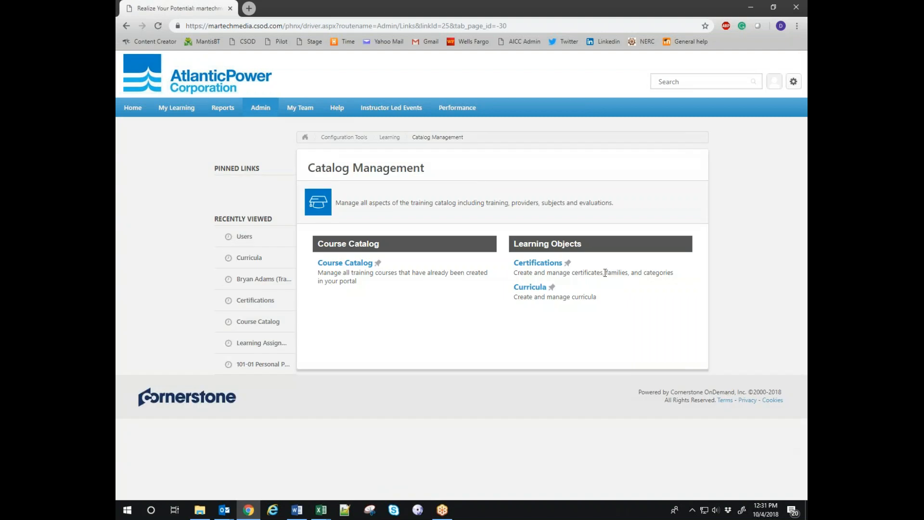
click(539, 264)
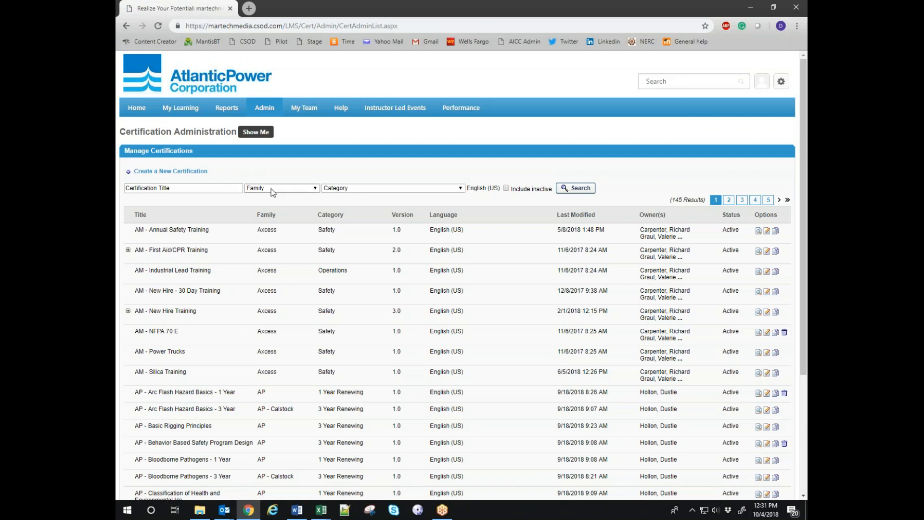
click(273, 192)
click(265, 205)
click(577, 188)
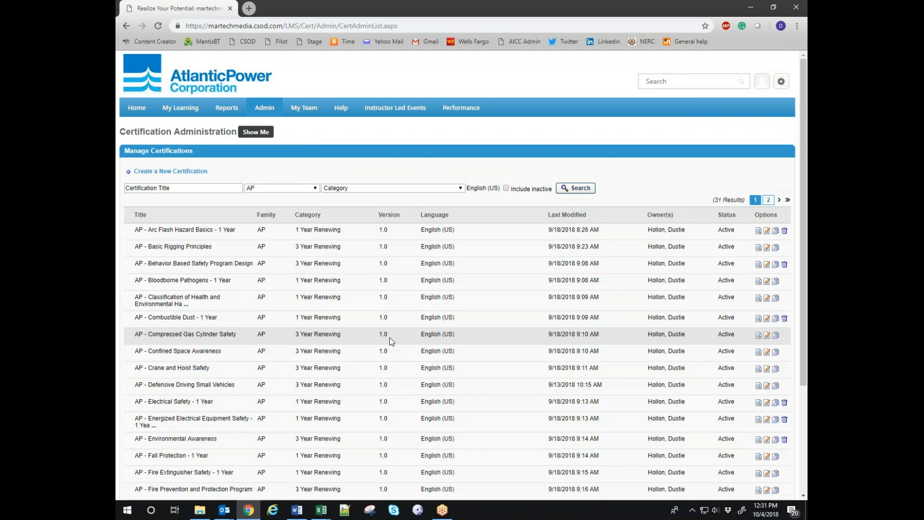
scroll(480, 288, down, 3)
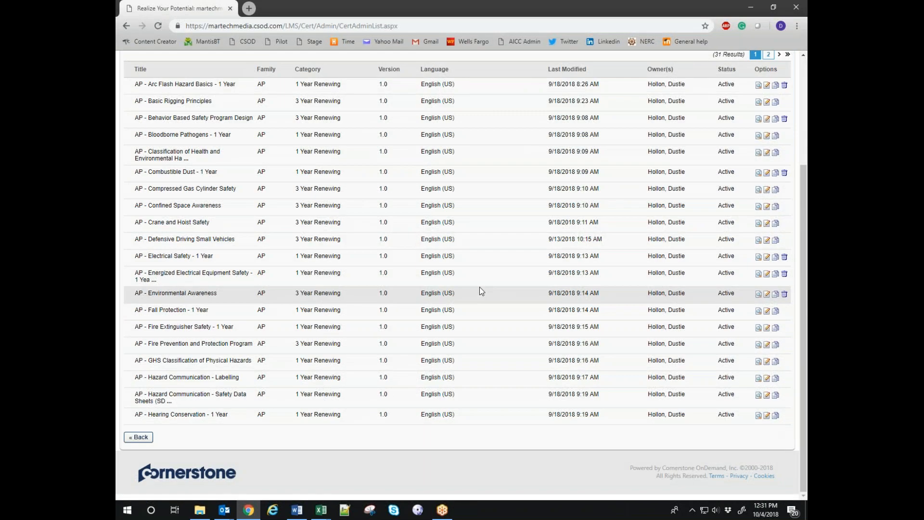
scroll(481, 291, up, 1)
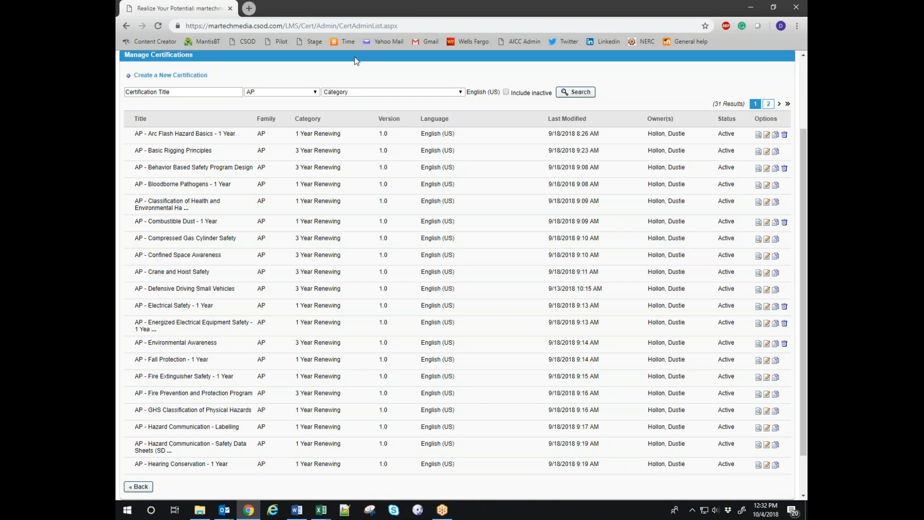
Narrow the AP certification search to the 1 Year Renewing category.
click(359, 95)
click(351, 106)
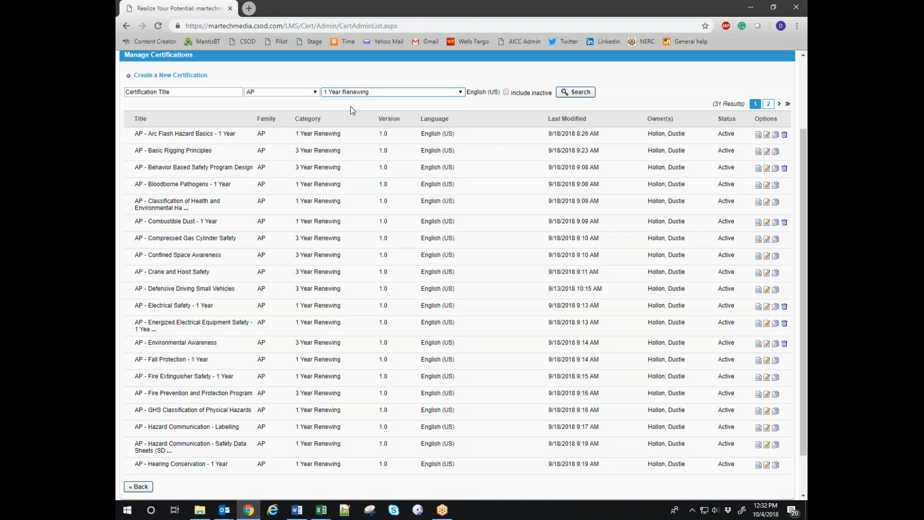
click(581, 95)
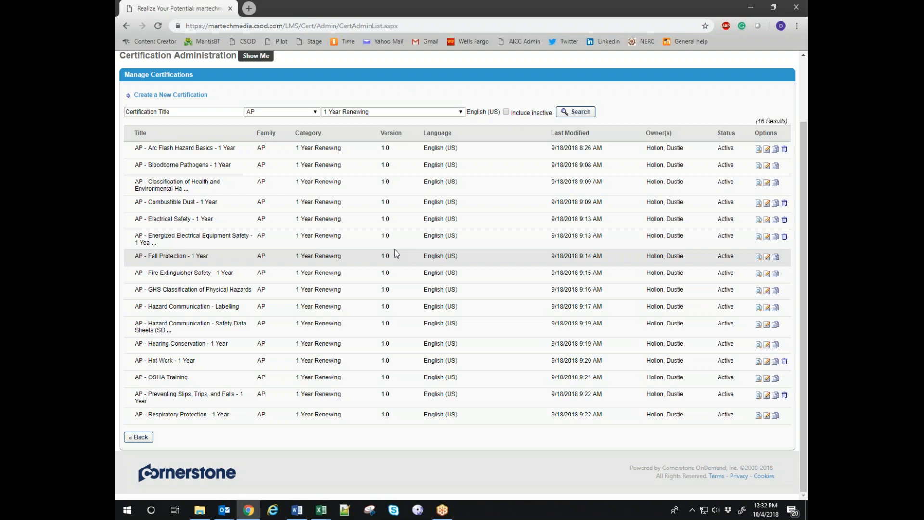
scroll(396, 257, up, 2)
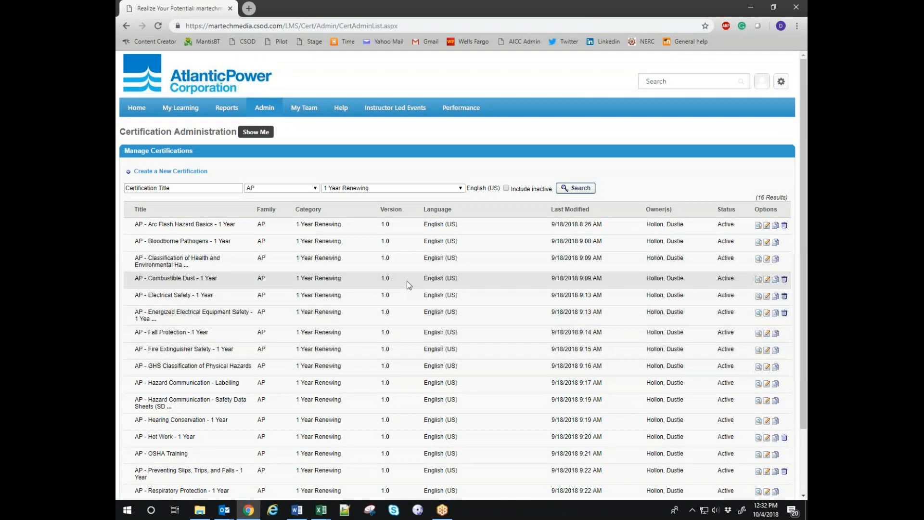
mouse_move(269, 113)
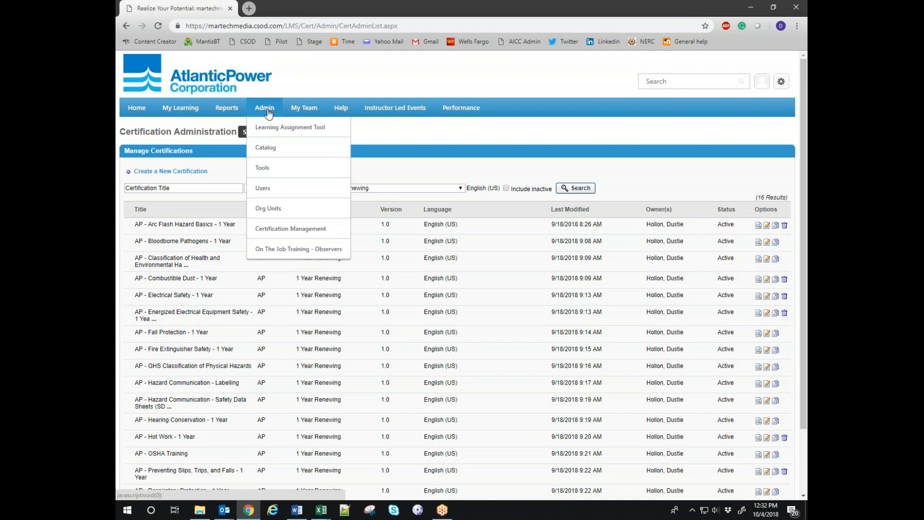
Search Certification Management for AP certifications and start enrolling users in Arc Flash Hazard Basics - 1 Year.
click(276, 230)
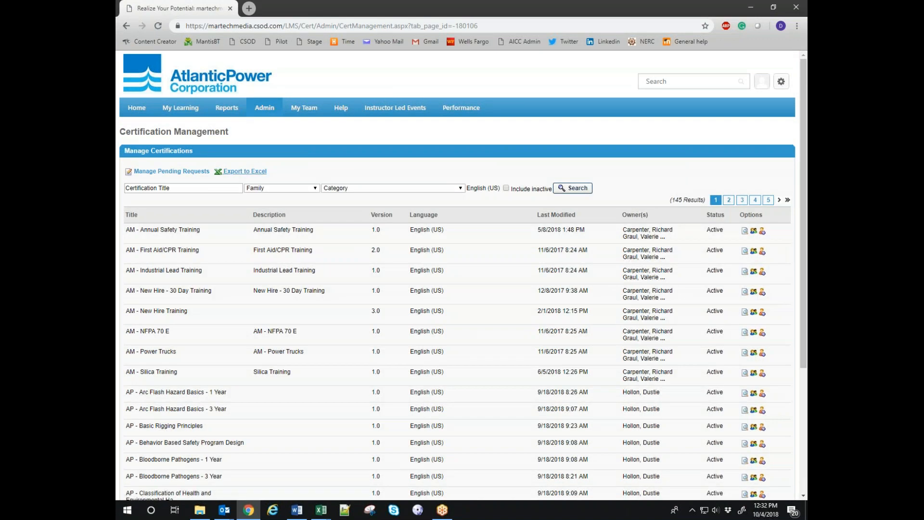
click(268, 191)
click(263, 204)
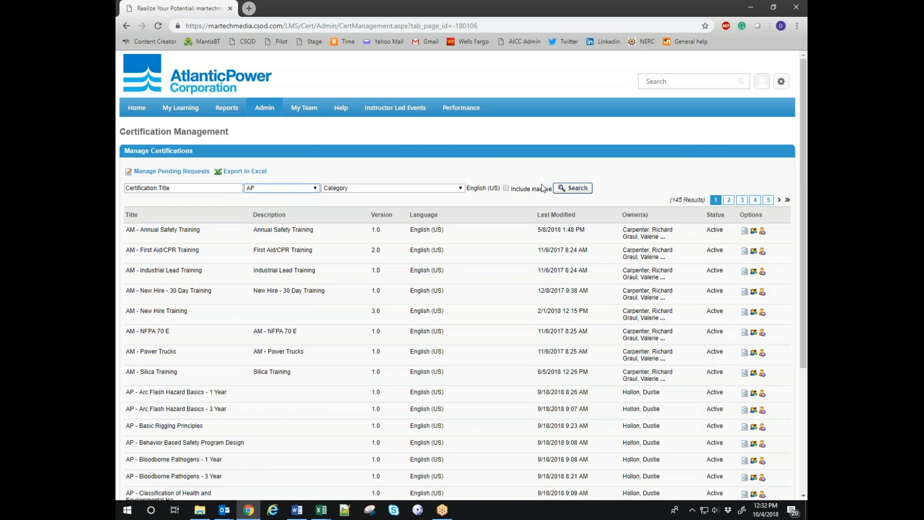
click(562, 188)
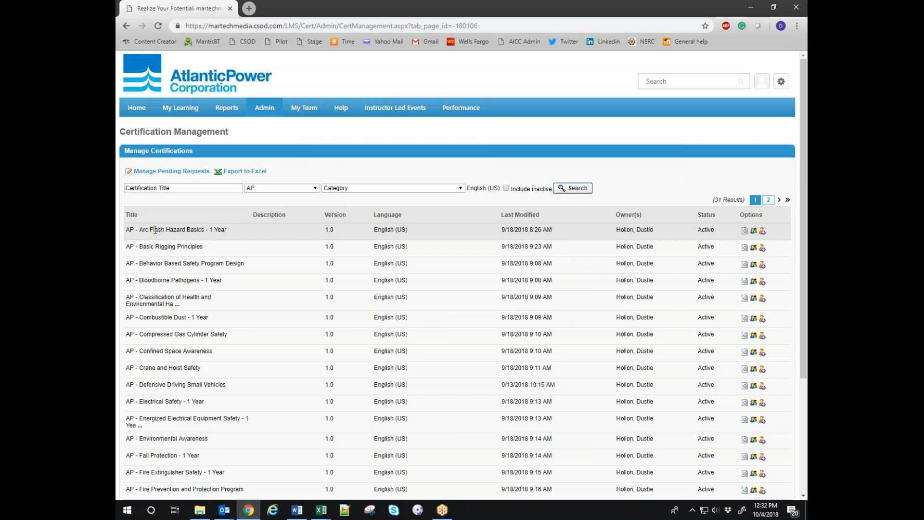
click(763, 232)
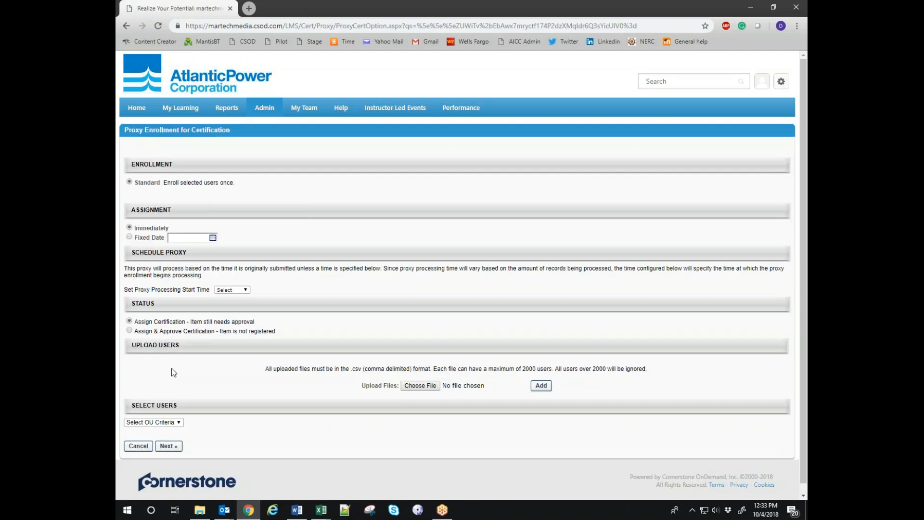
Choose Assign & Approve and select users by plant location AP - Williams Lake.
click(129, 331)
click(139, 424)
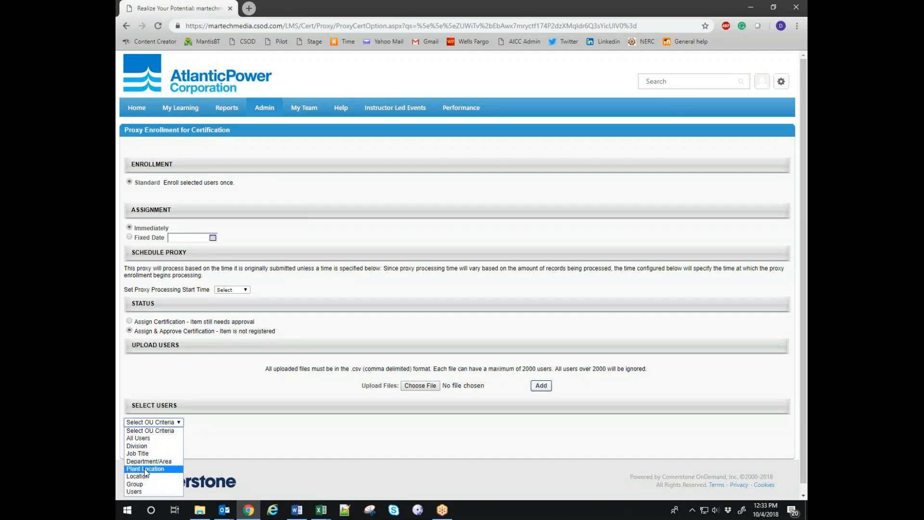
click(145, 469)
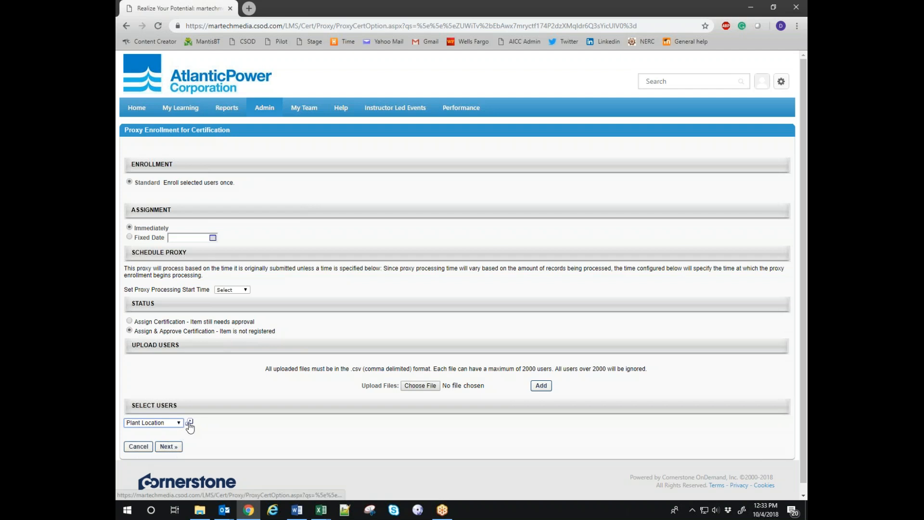
click(189, 423)
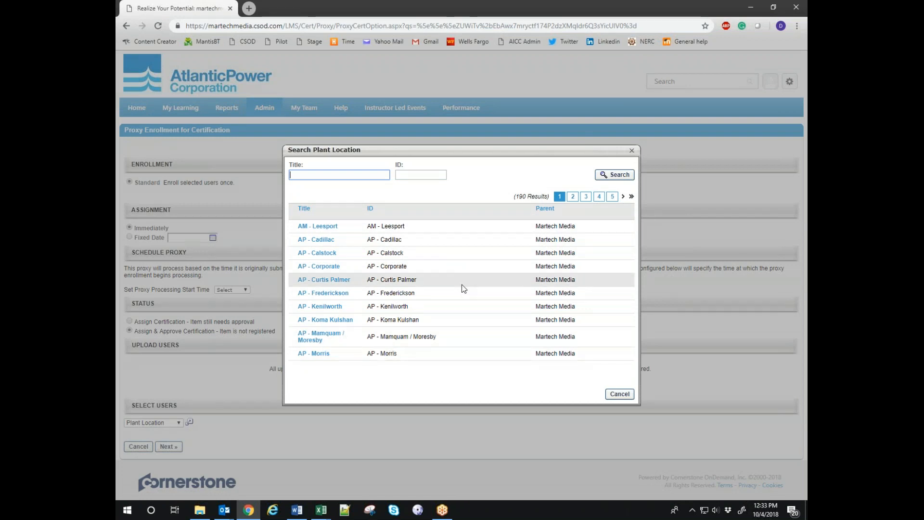
click(574, 197)
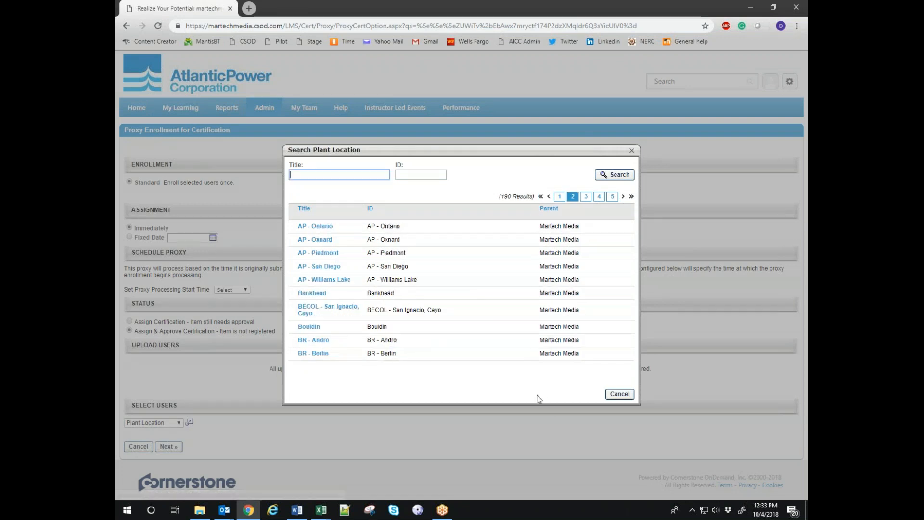
click(324, 280)
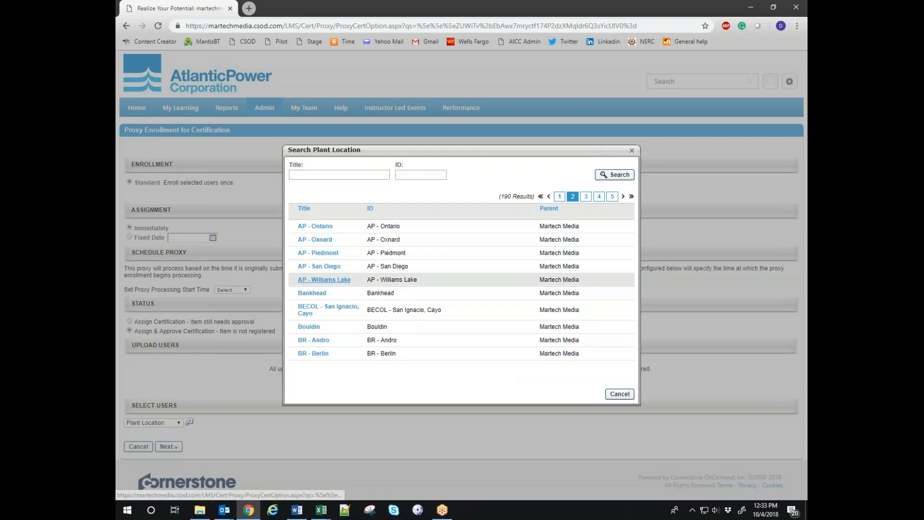
Review the enrollment confirmation, uncheck one user, and cancel without submitting.
click(157, 457)
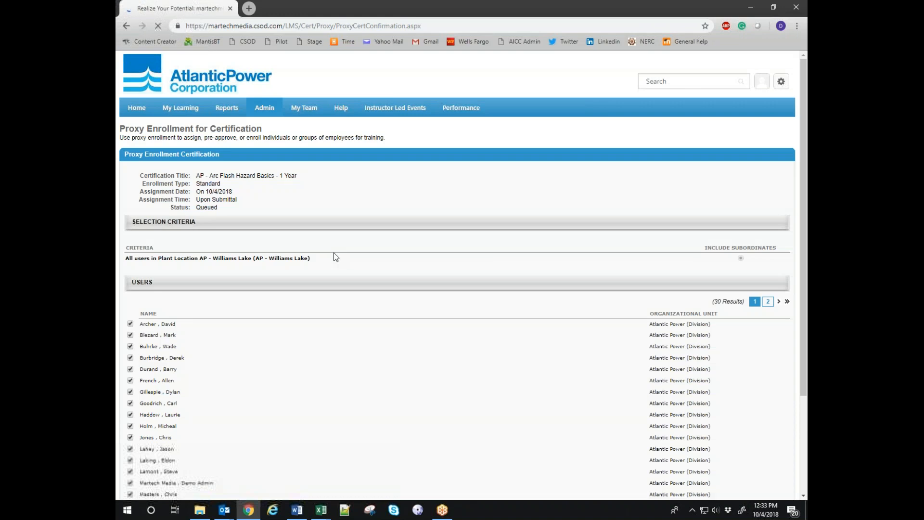
scroll(333, 273, down, 5)
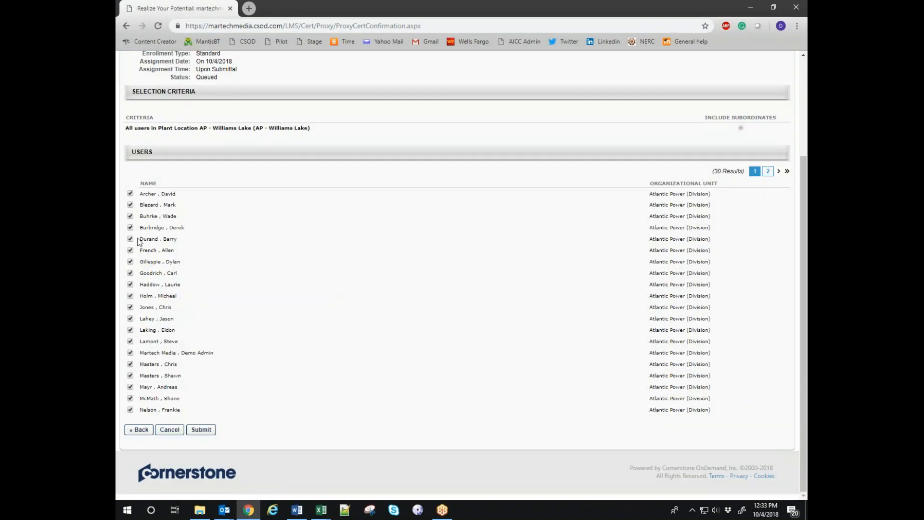
click(130, 206)
click(169, 433)
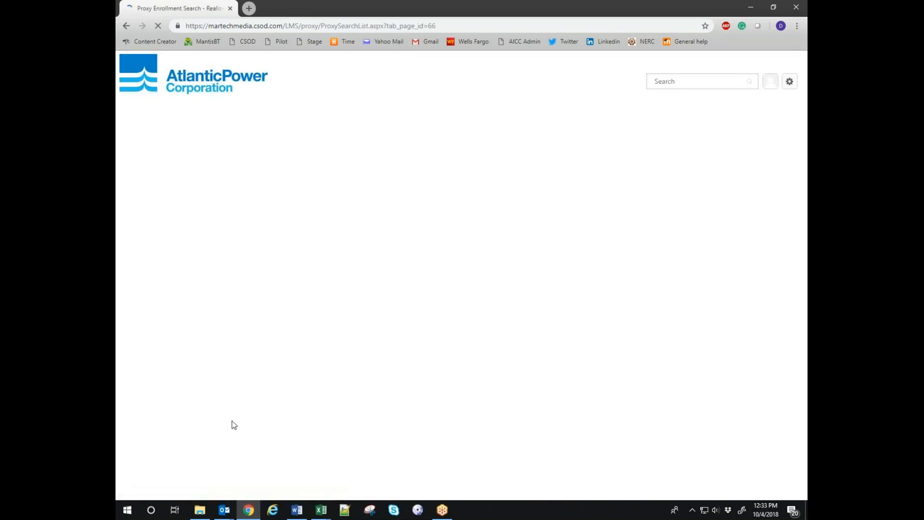
Return to Certification Management listing the 31 AP certifications.
scroll(257, 339, down, 3)
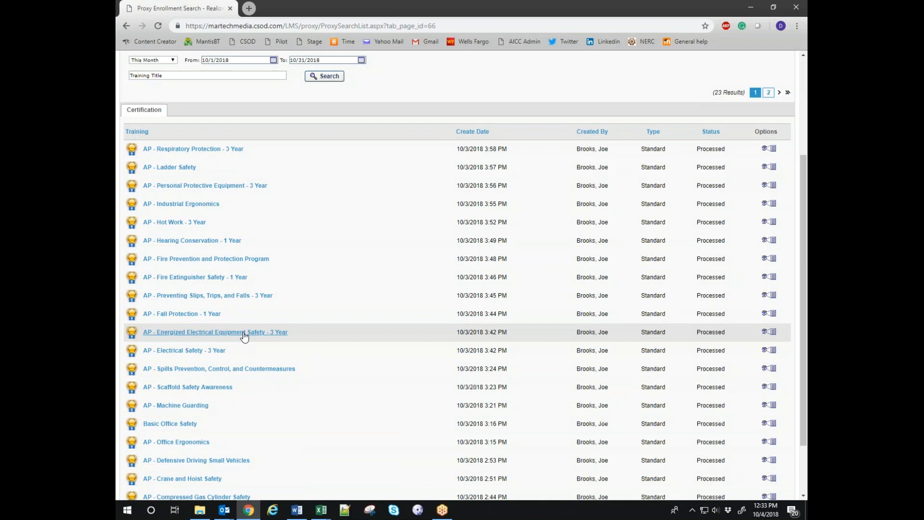
scroll(491, 229, up, 3)
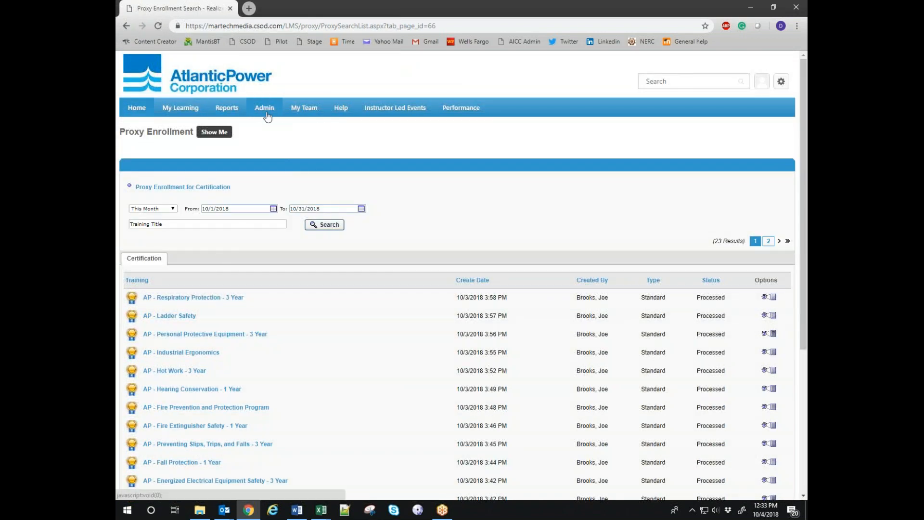
mouse_move(268, 115)
click(290, 230)
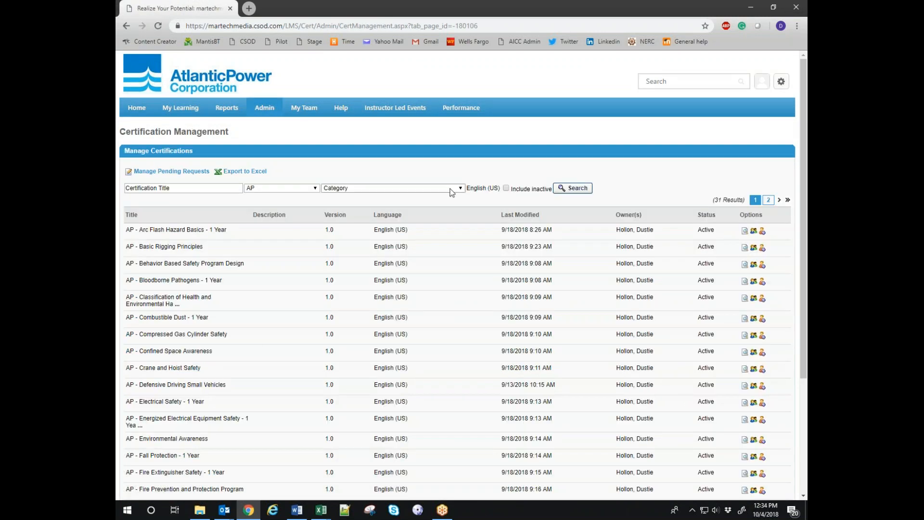
Open the AP - Basic Rigging Principles users list and review the 29 users' statuses.
click(753, 232)
key(alt+Left)
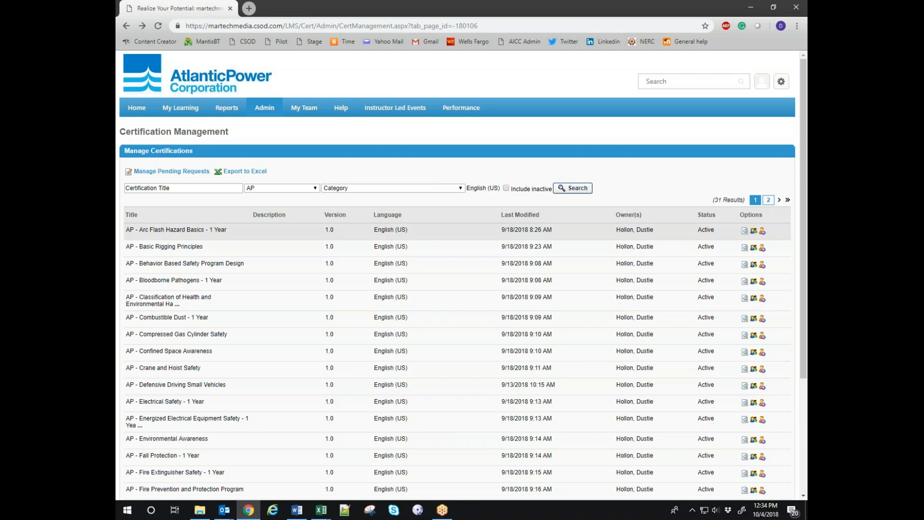
click(754, 248)
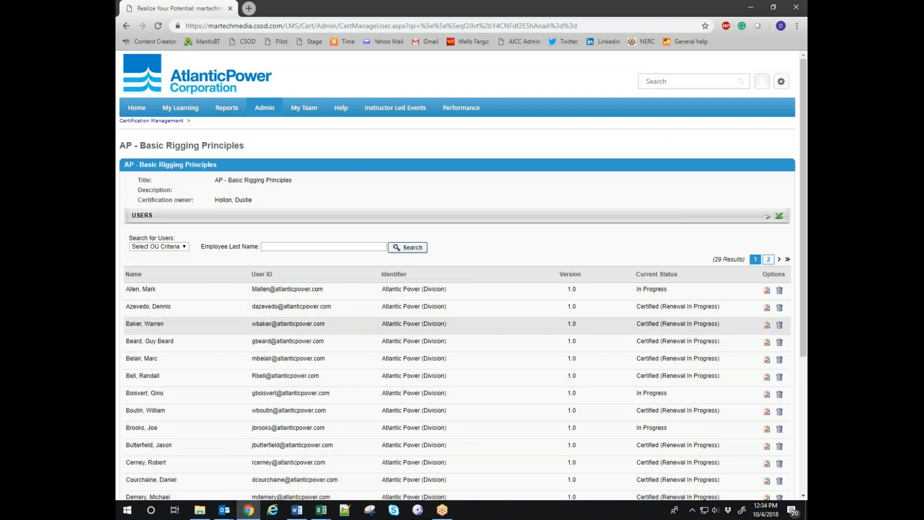
scroll(625, 348, down, 1)
scroll(625, 350, down, 3)
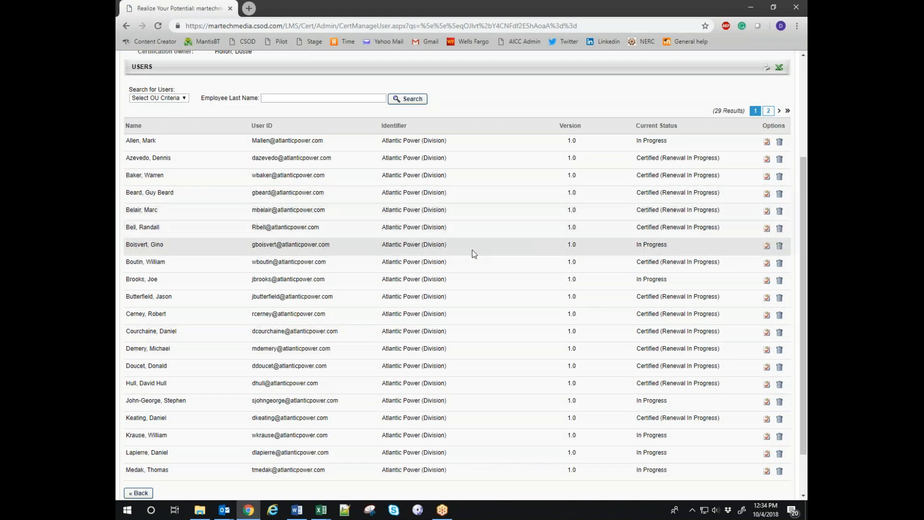
scroll(334, 264, down, 2)
scroll(334, 264, up, 3)
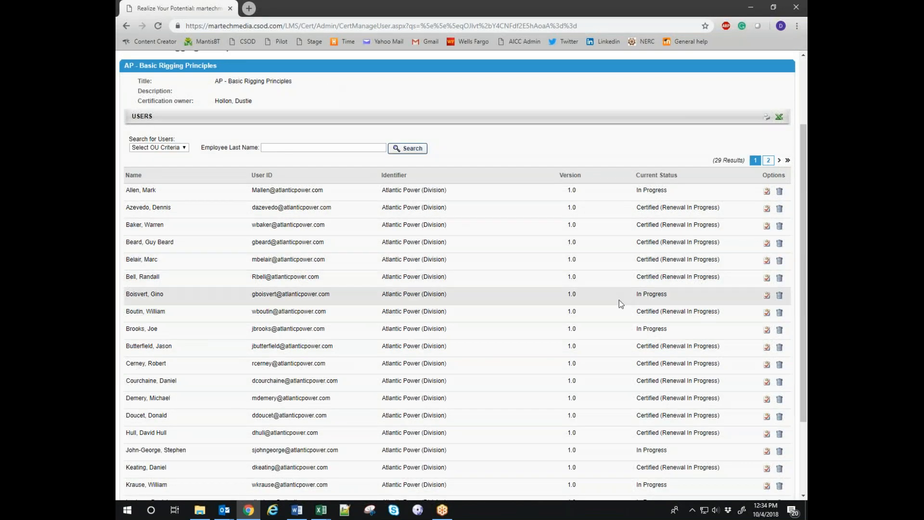
scroll(682, 278, down, 3)
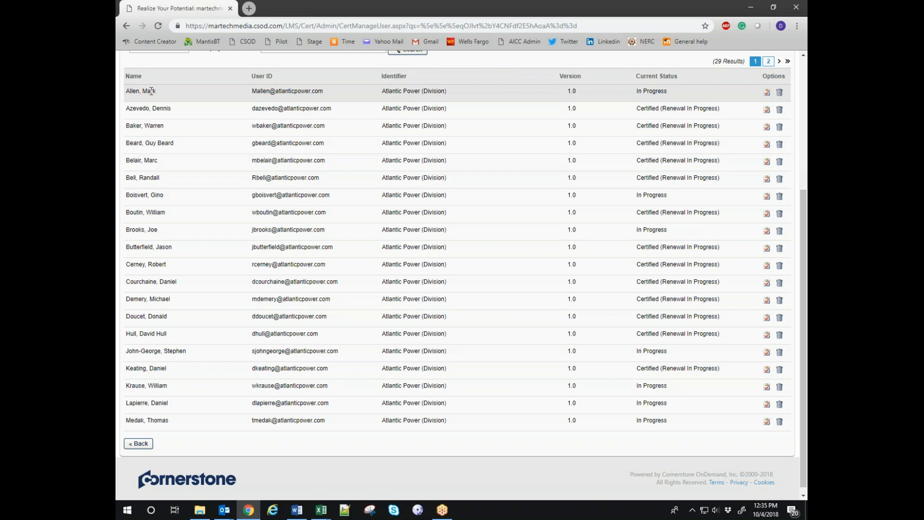
scroll(189, 122, up, 2)
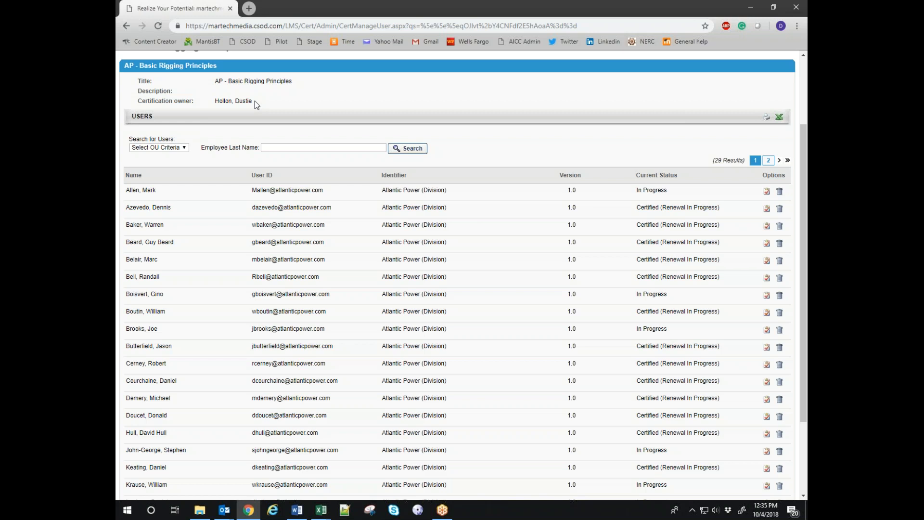
Inspect the first user's Basic Rigging certification details, then go back to Certification Management.
click(767, 191)
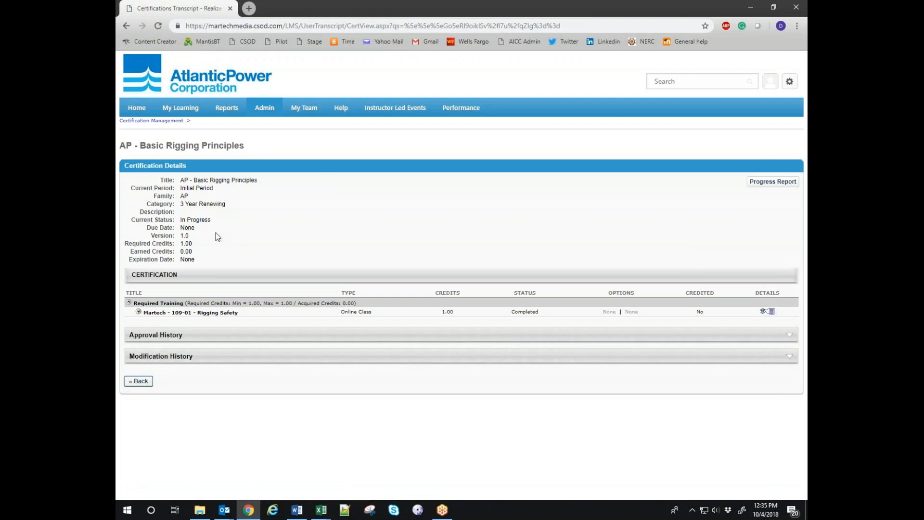
key(alt+Left)
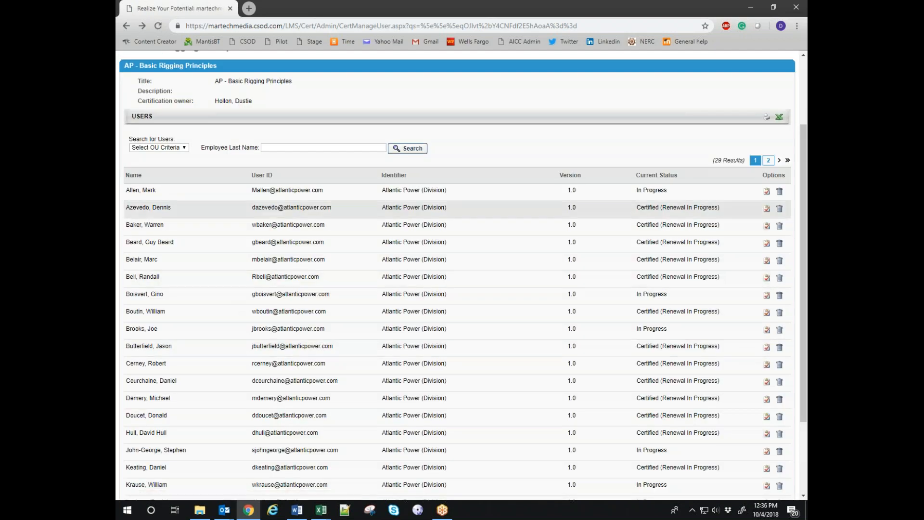
scroll(400, 213, up, 3)
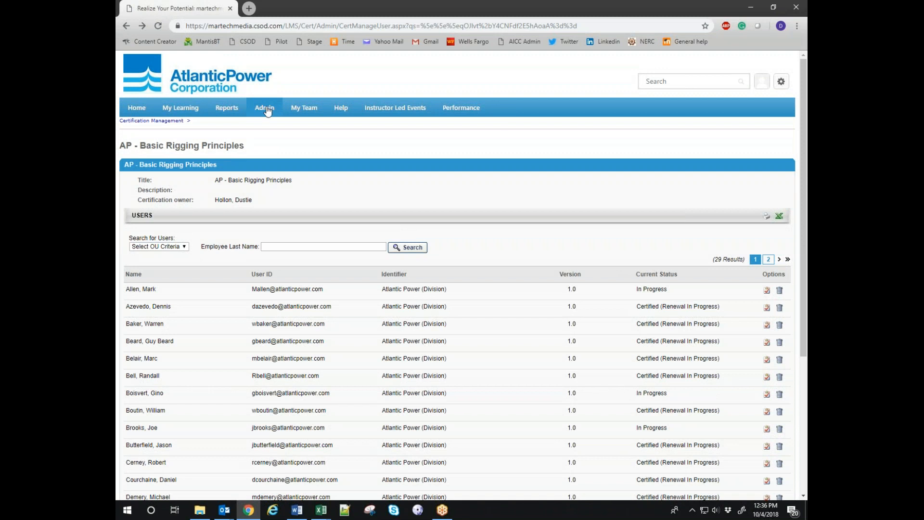
mouse_move(267, 107)
click(281, 229)
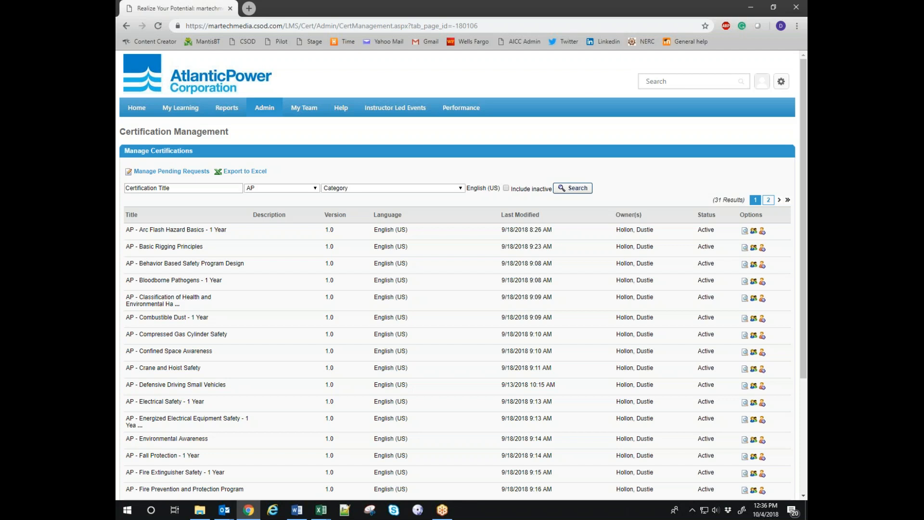
Open Custom Reports and show the actions menu for the Atlantic Power Certification Report.
mouse_move(228, 117)
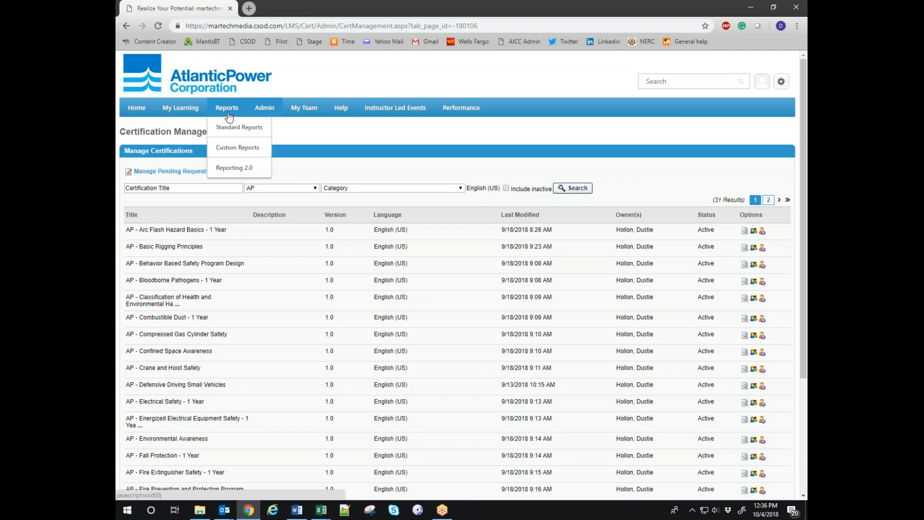
click(241, 149)
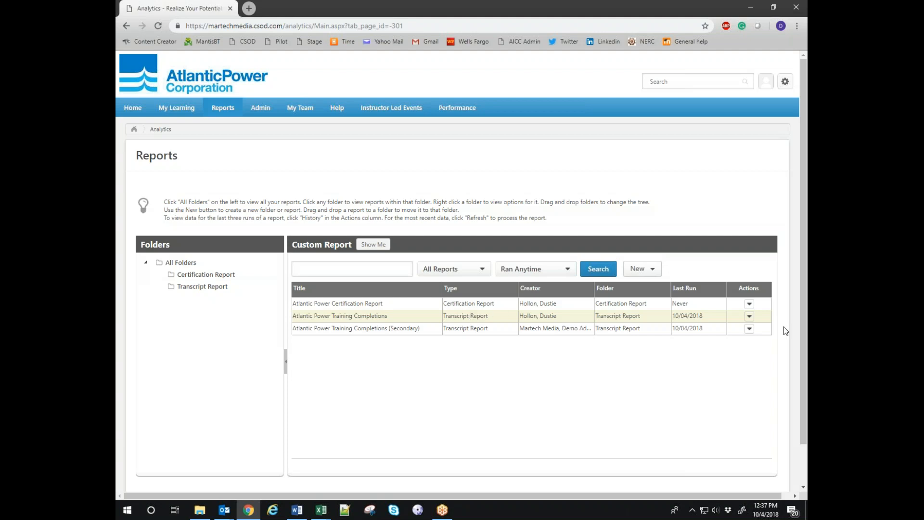
click(750, 304)
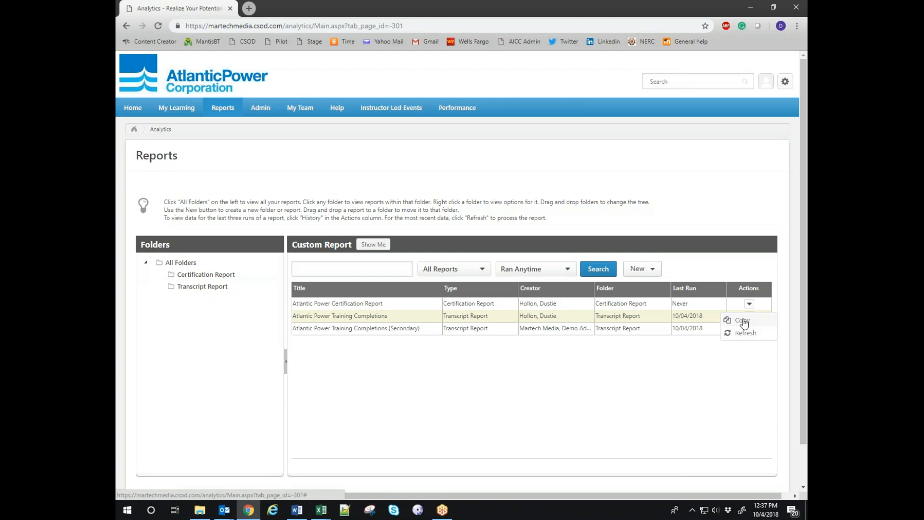
Copy the Atlantic Power Certification Report and save it under a new title ending in 'Copy'.
click(743, 320)
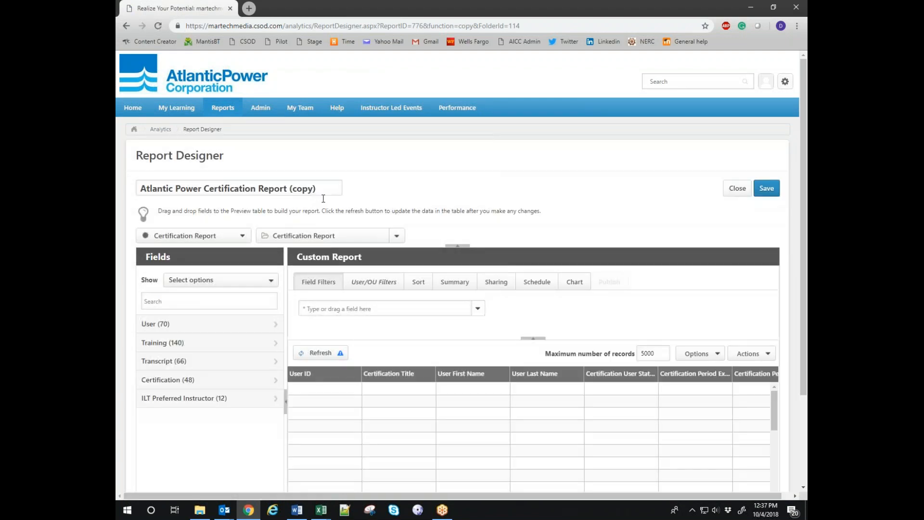
double_click(306, 189)
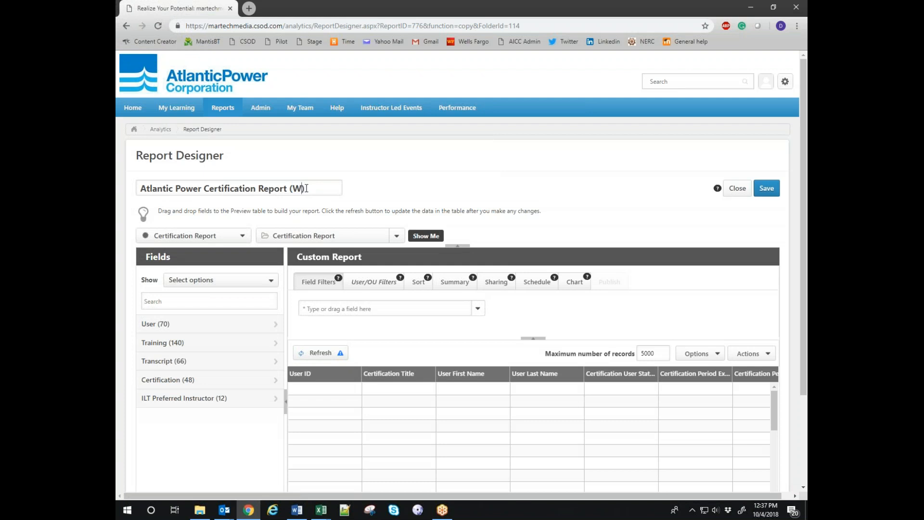
key(BackSpace)
key(BackSpace)
key(BackSpace)
key(BackSpace)
key(BackSpace)
key(BackSpace)
key(BackSpace)
key(BackSpace)
key(BackSpace)
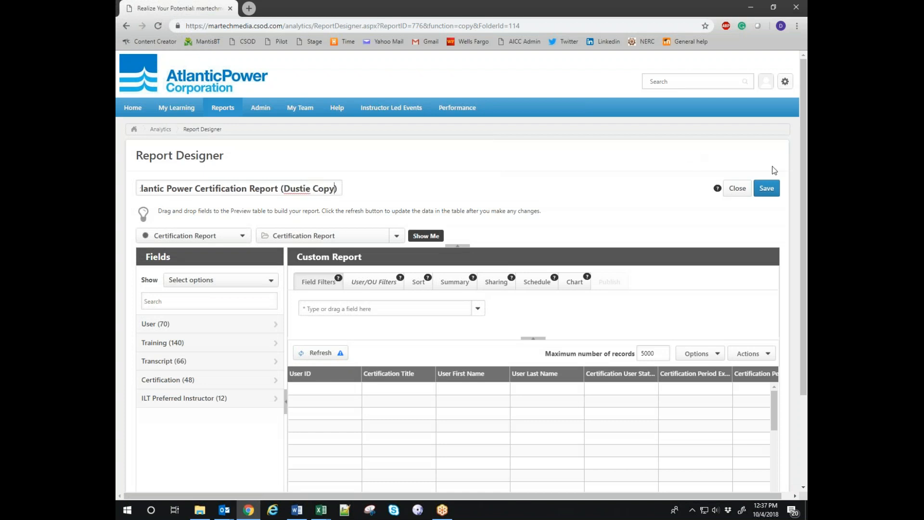
click(772, 188)
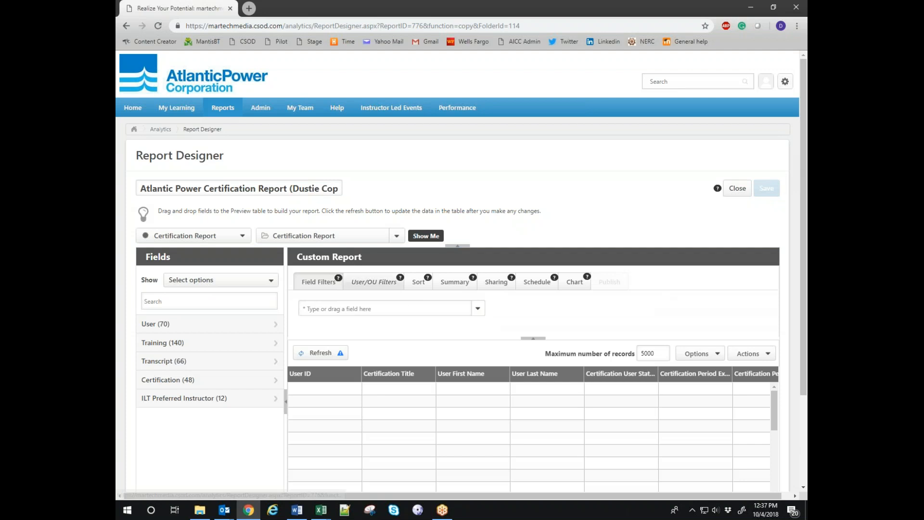
Delete the All users in Division criterion from User/OU Filters and refresh the preview.
click(378, 286)
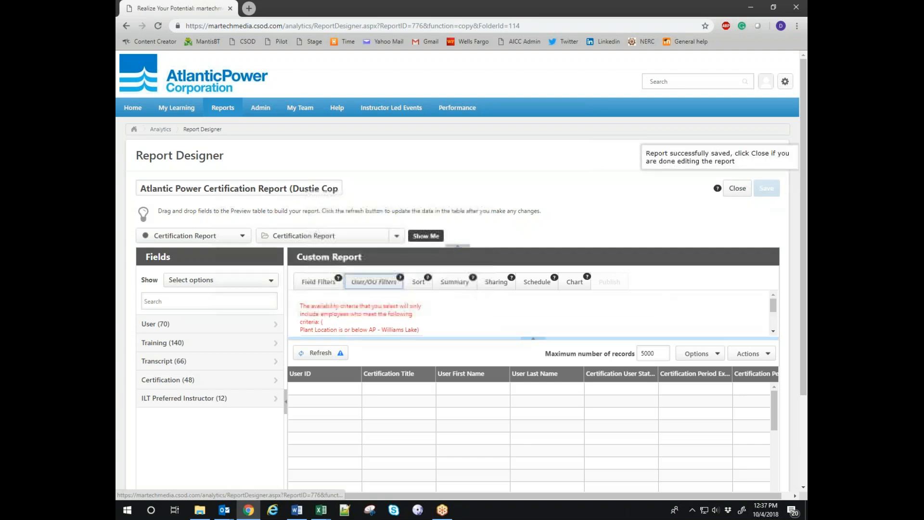
scroll(349, 325, down, 2)
click(304, 319)
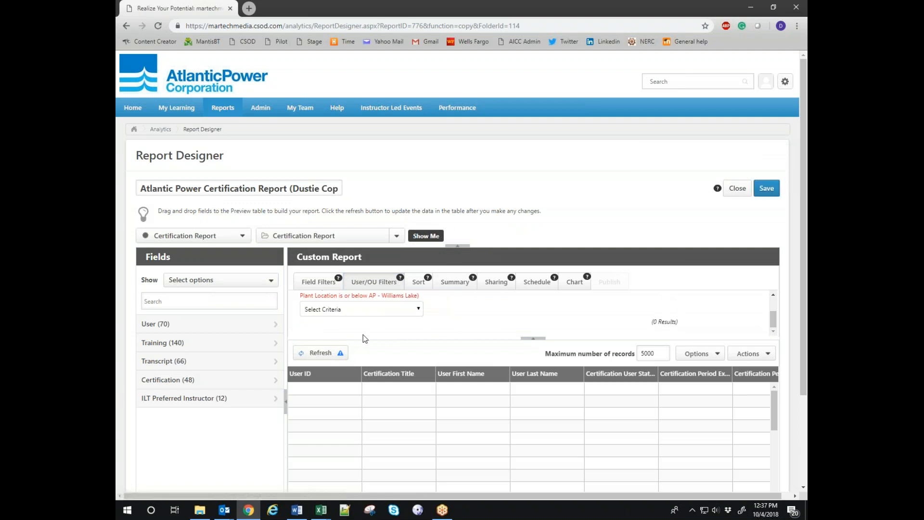
click(320, 353)
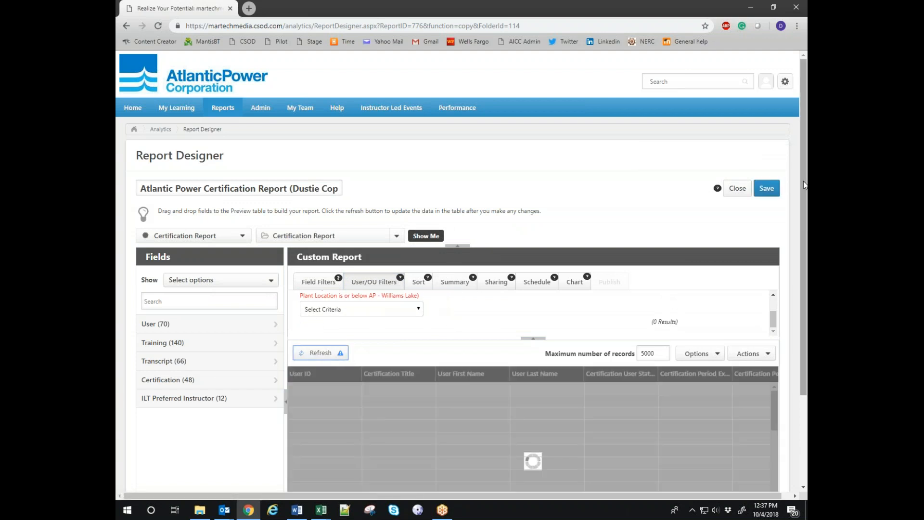
drag(807, 193, 807, 318)
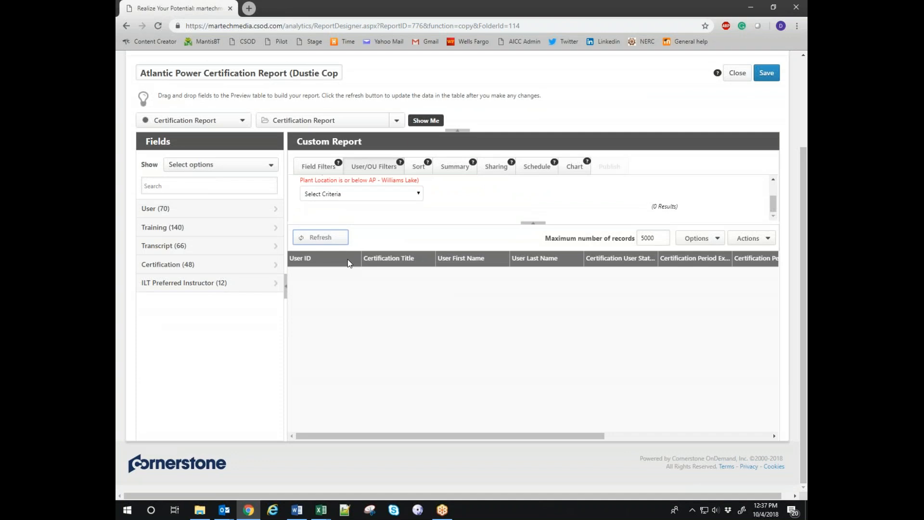
click(320, 238)
scroll(445, 209, up, 1)
scroll(455, 198, down, 1)
scroll(468, 201, up, 1)
scroll(469, 203, up, 4)
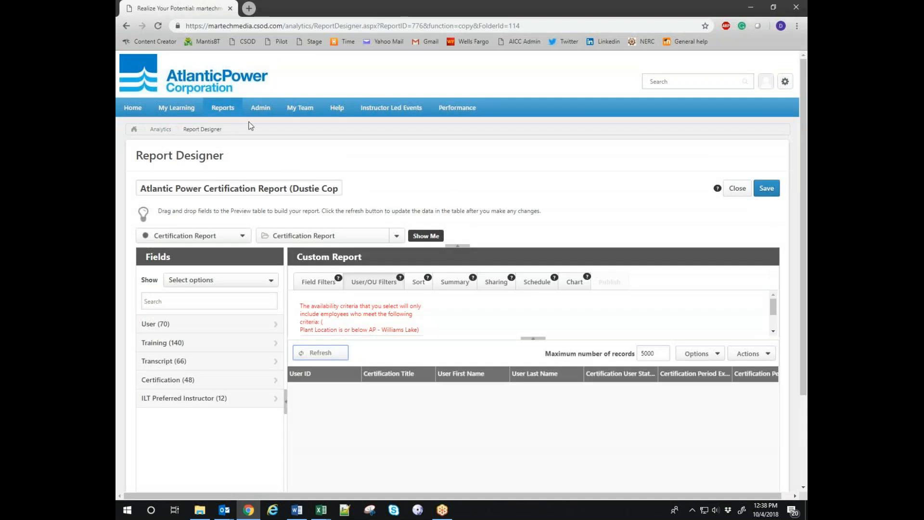
click(238, 41)
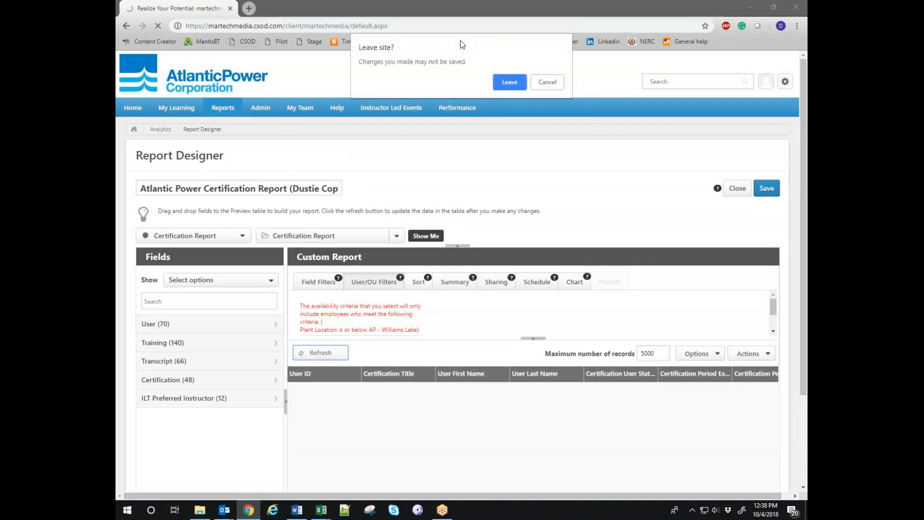
click(507, 84)
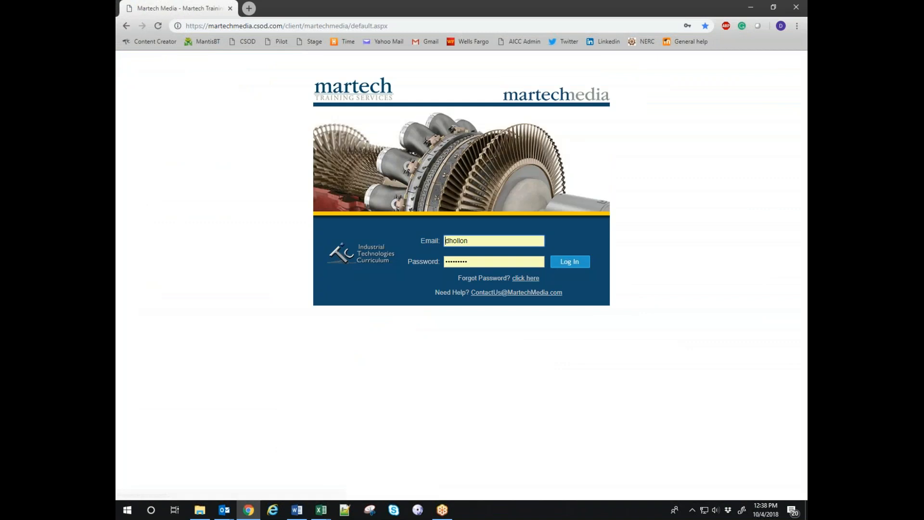
click(568, 265)
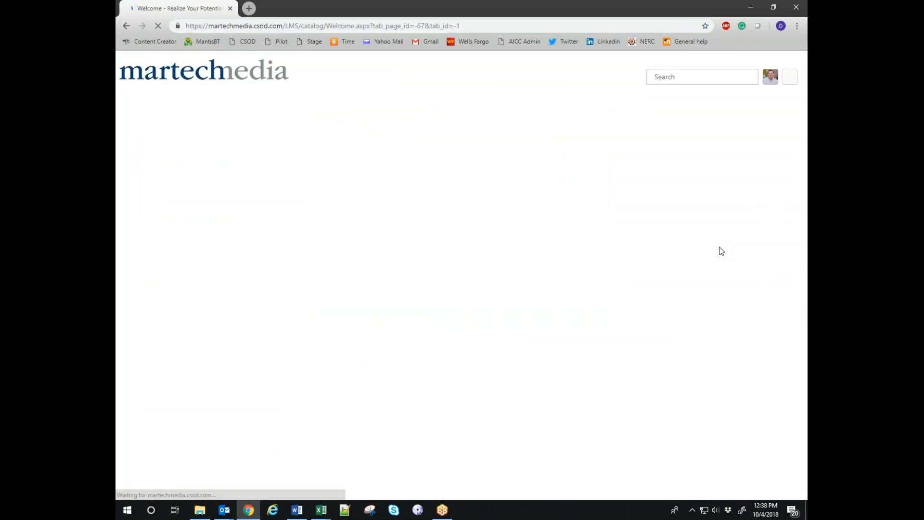
mouse_move(311, 99)
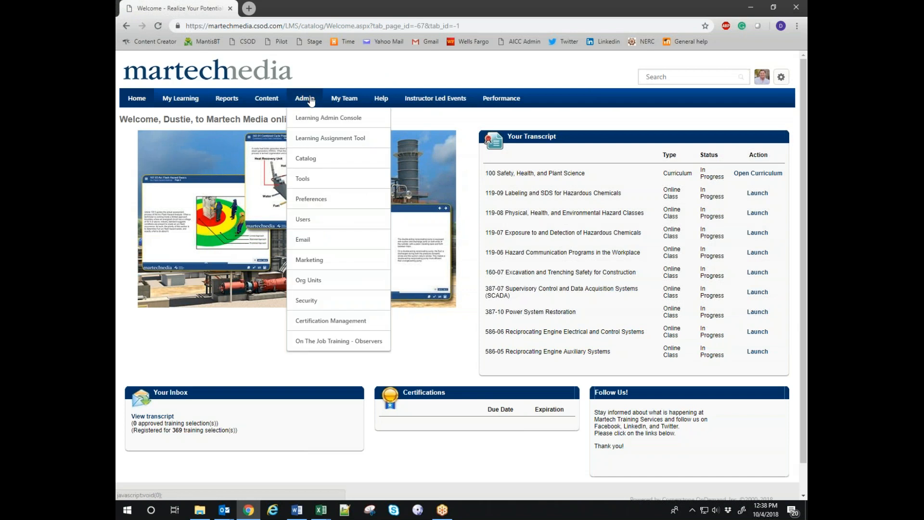
mouse_move(228, 100)
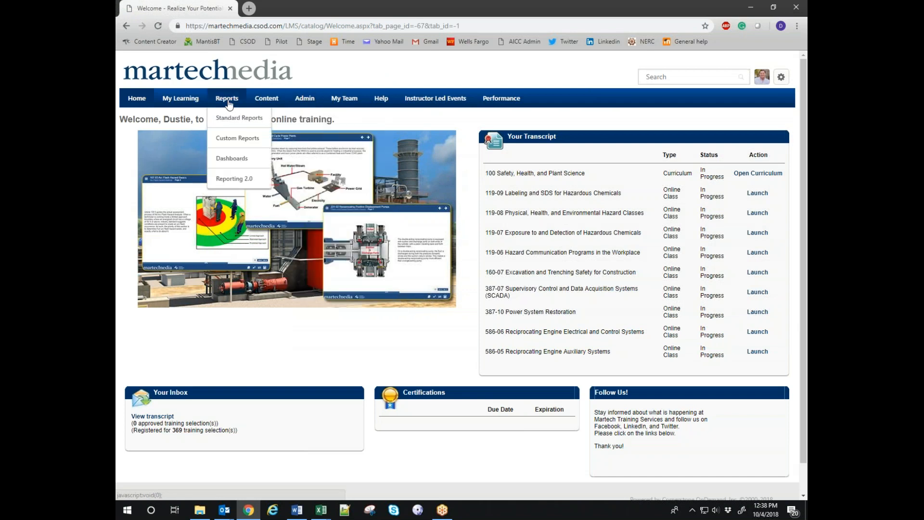
click(229, 140)
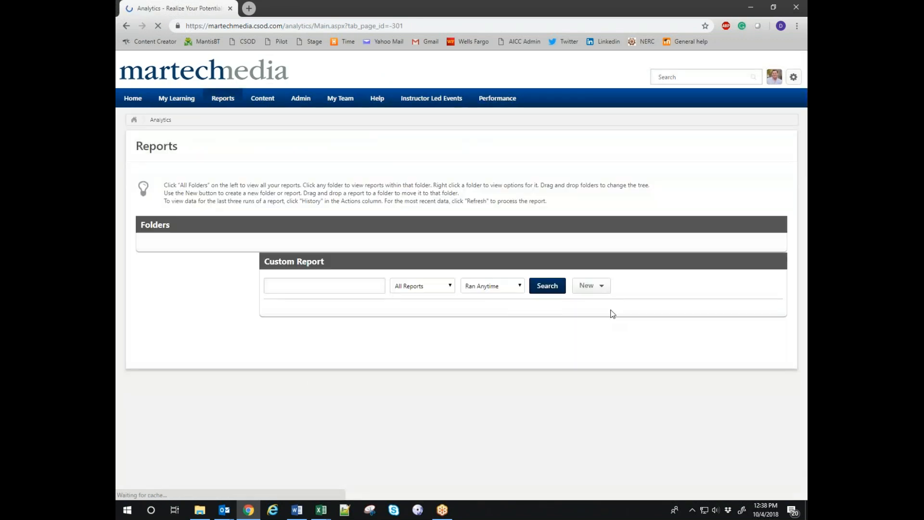
scroll(391, 362, down, 2)
scroll(390, 365, up, 2)
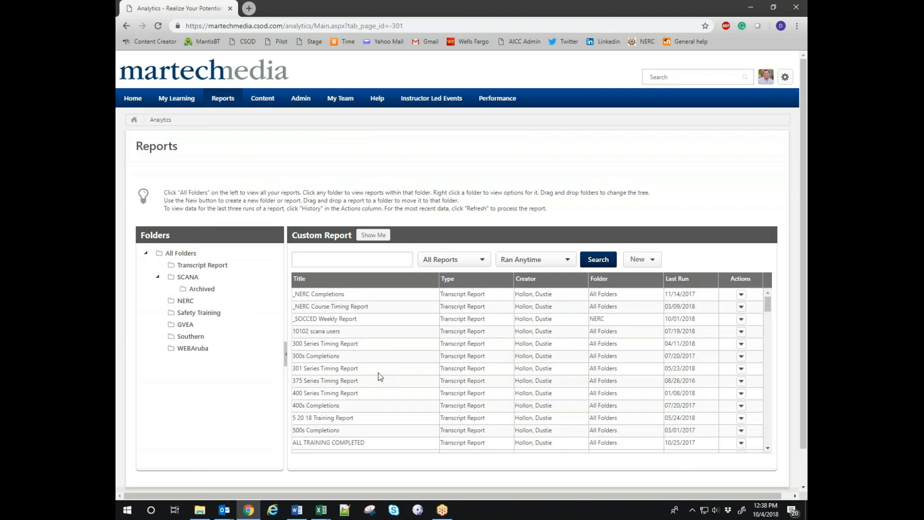
scroll(432, 379, down, 2)
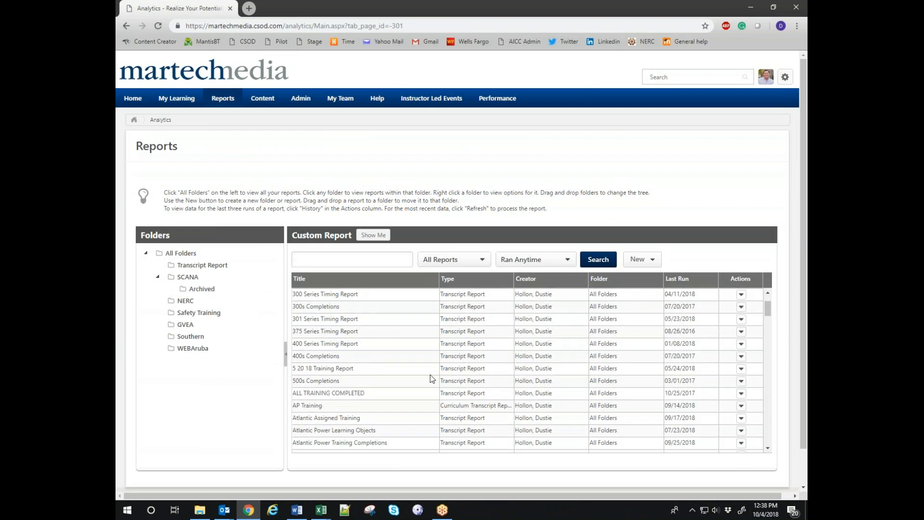
scroll(432, 379, down, 2)
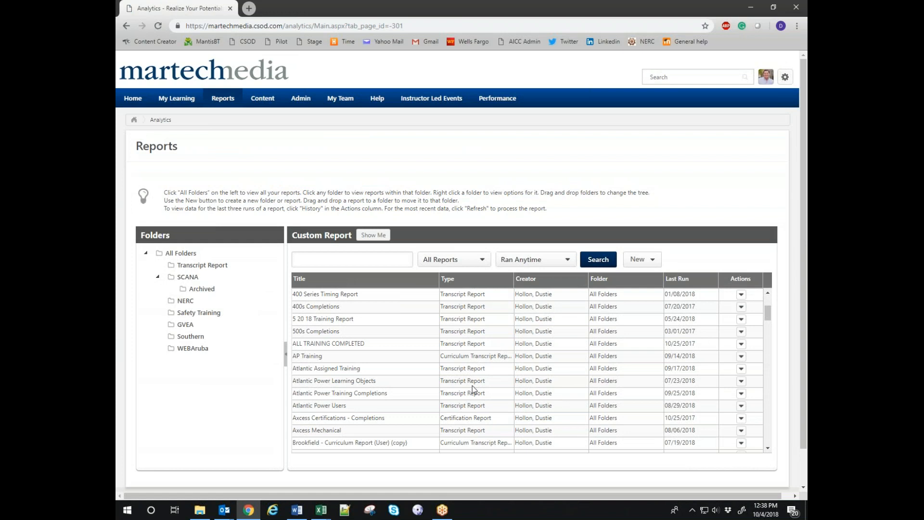
scroll(355, 381, down, 2)
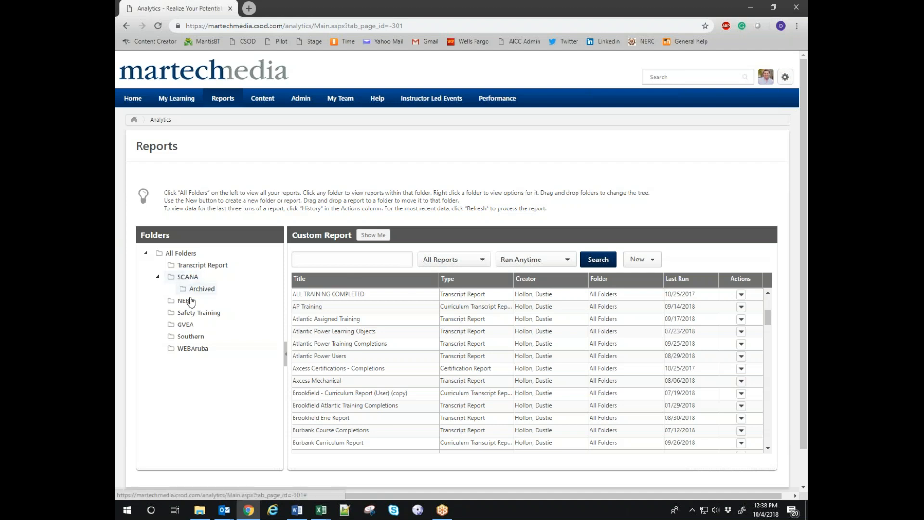
click(458, 261)
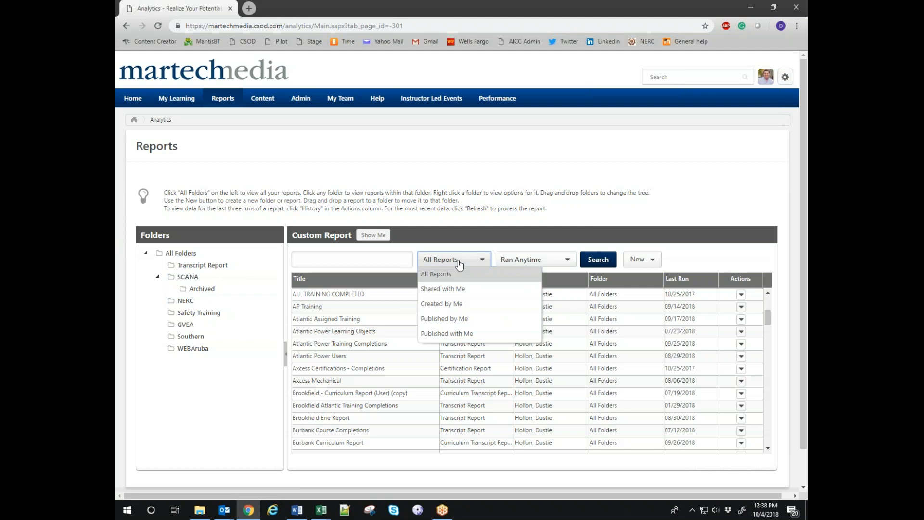
click(695, 250)
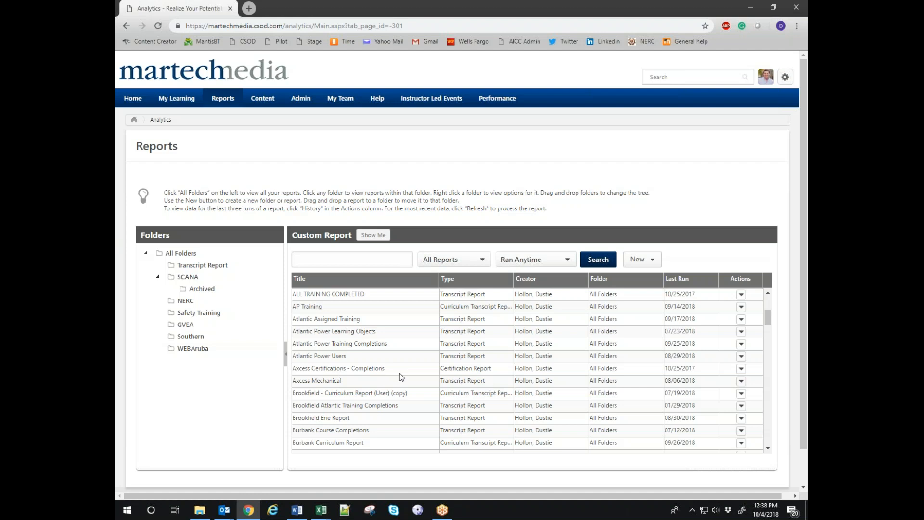
scroll(399, 373, up, 4)
Log out of the portal and sign back in with the saved login credentials.
click(785, 76)
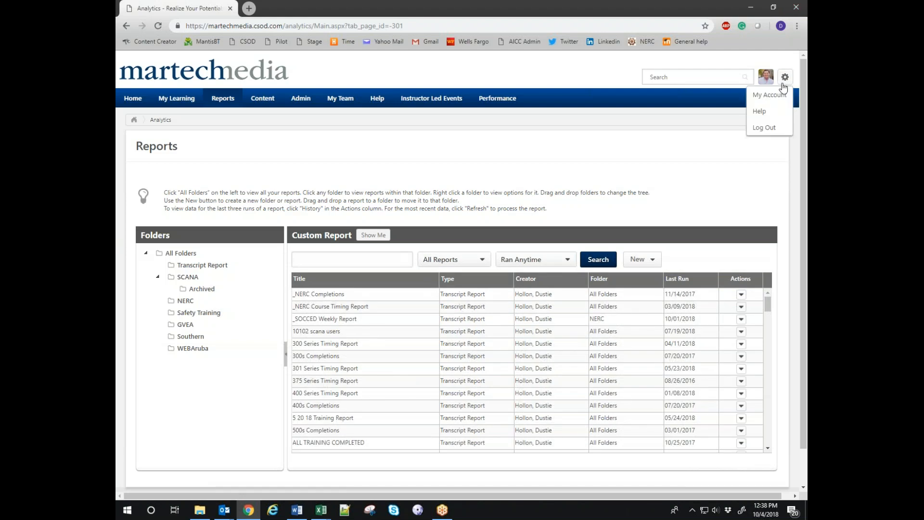
click(766, 127)
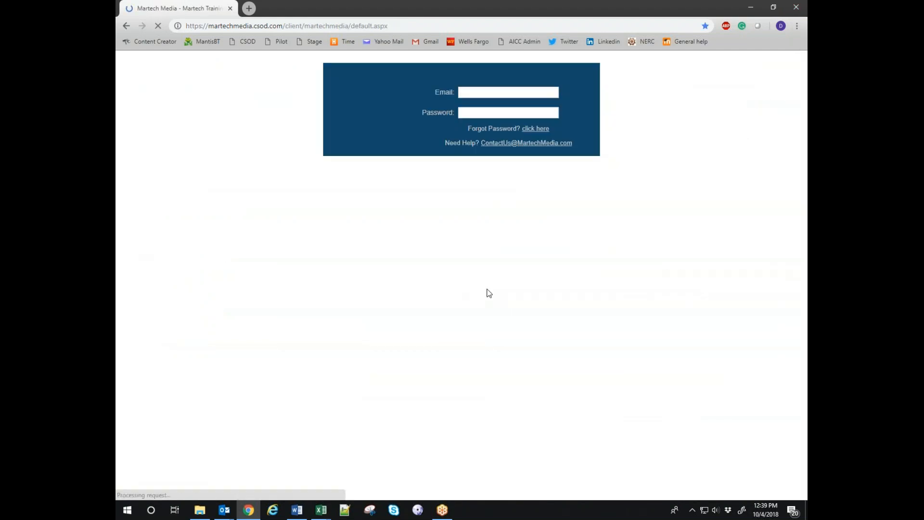
click(500, 237)
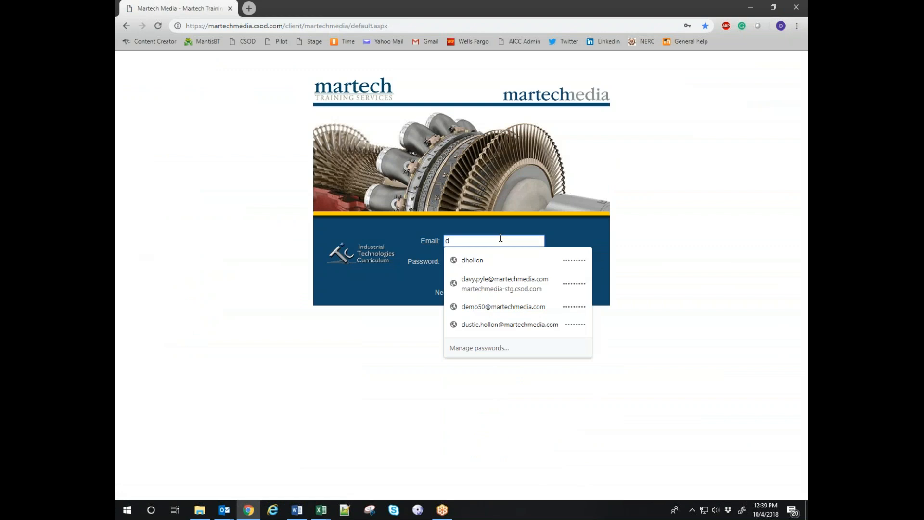
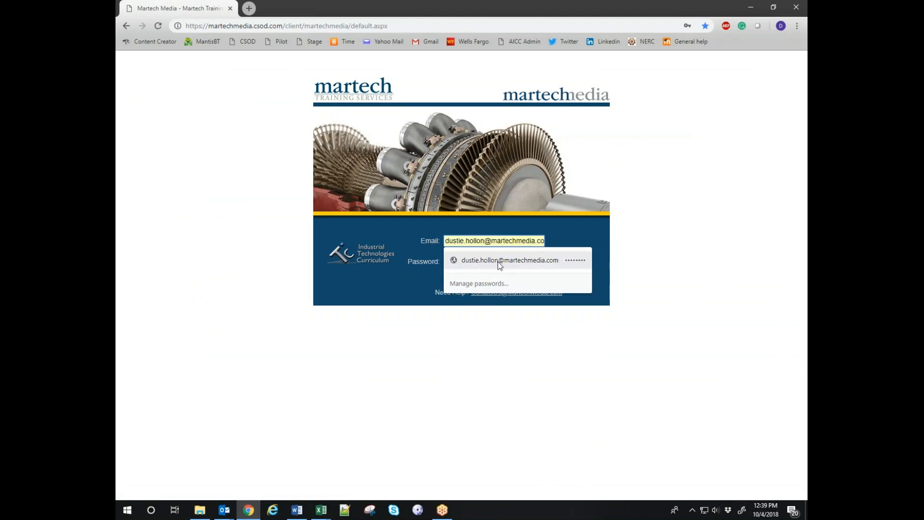
click(499, 260)
click(572, 264)
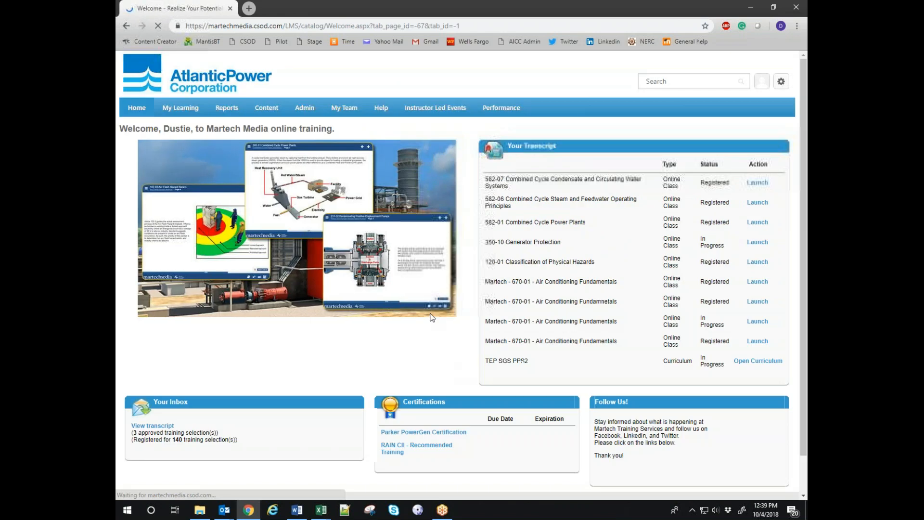
Open the Custom Reports list from the Reports menu.
mouse_move(308, 115)
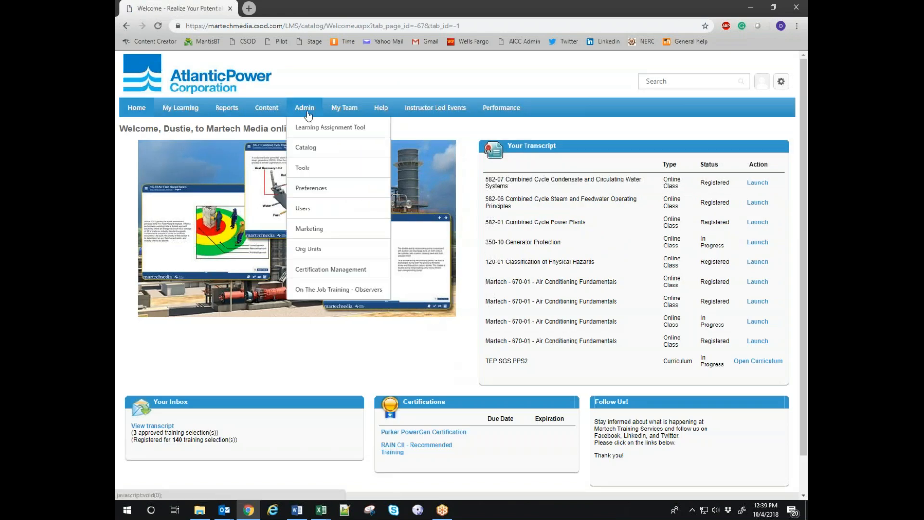
mouse_move(227, 112)
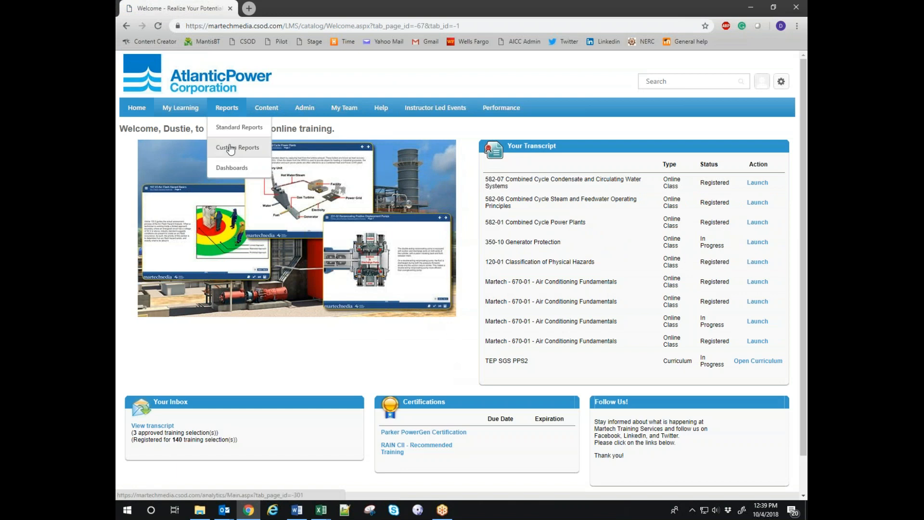
click(223, 148)
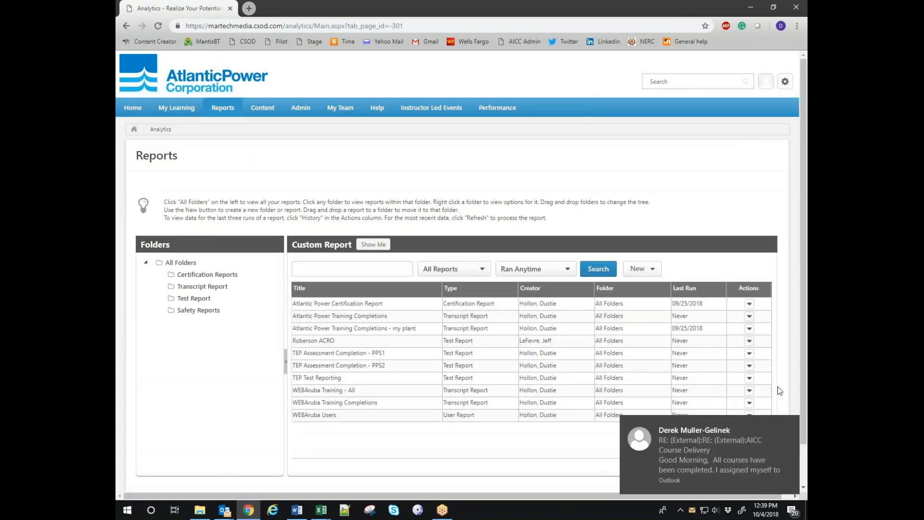
Dismiss the e-mail notification and make a copy of the Training Completions report.
click(792, 422)
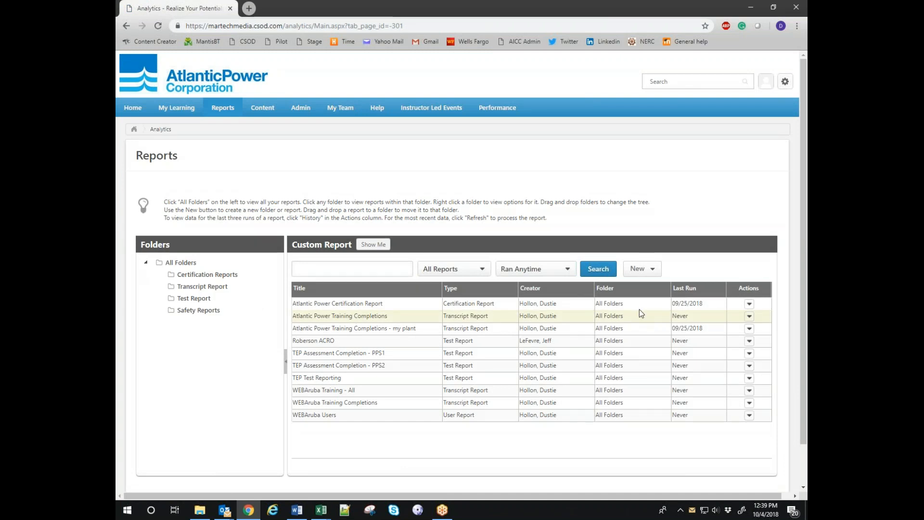
click(749, 316)
click(749, 316)
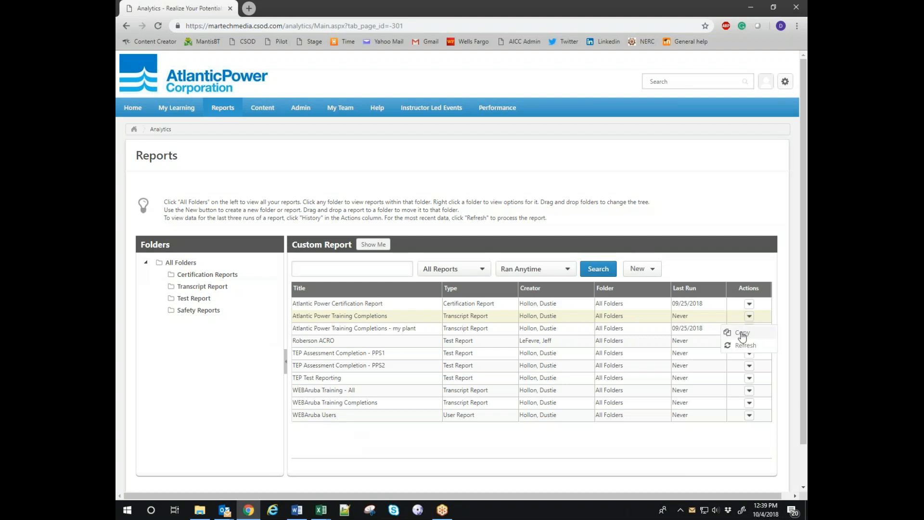
click(744, 332)
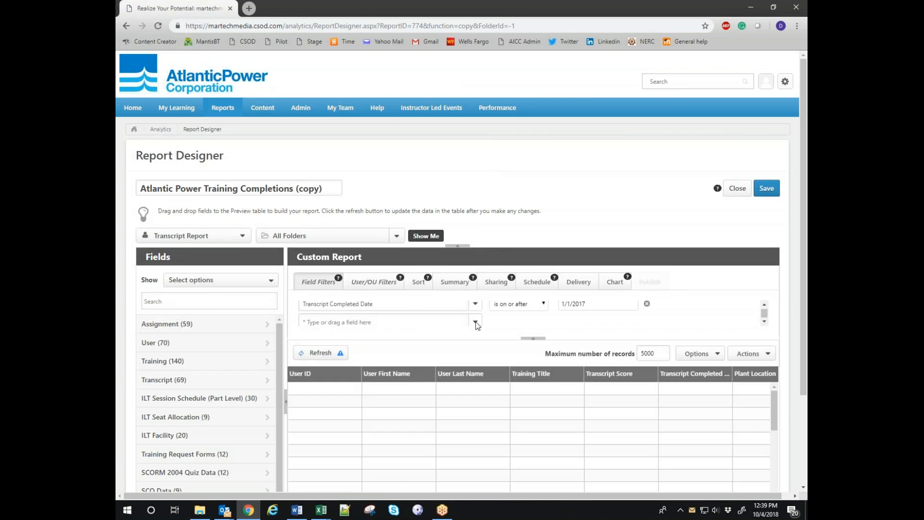
Remove the plant location criterion from the copy's User/OU filters, refresh, then close without saving.
click(387, 283)
scroll(404, 325, down, 1)
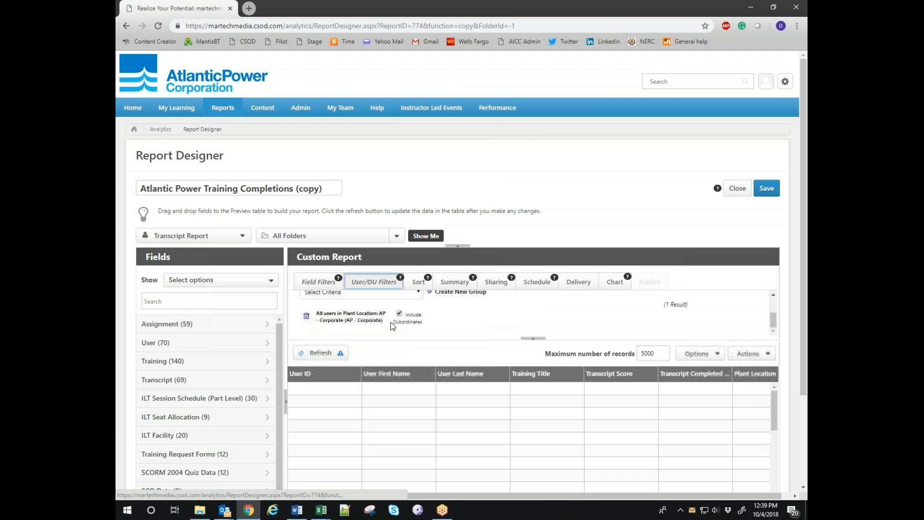
click(308, 317)
click(318, 357)
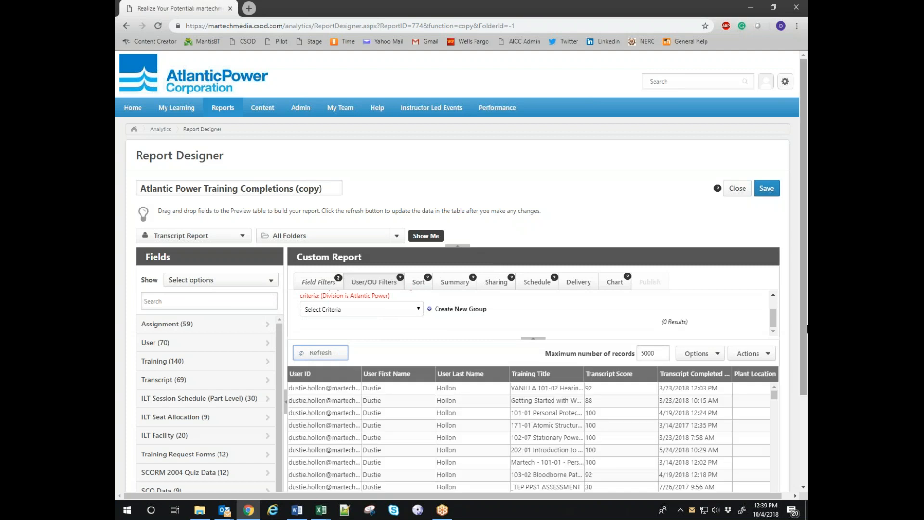
drag(802, 286, 780, 392)
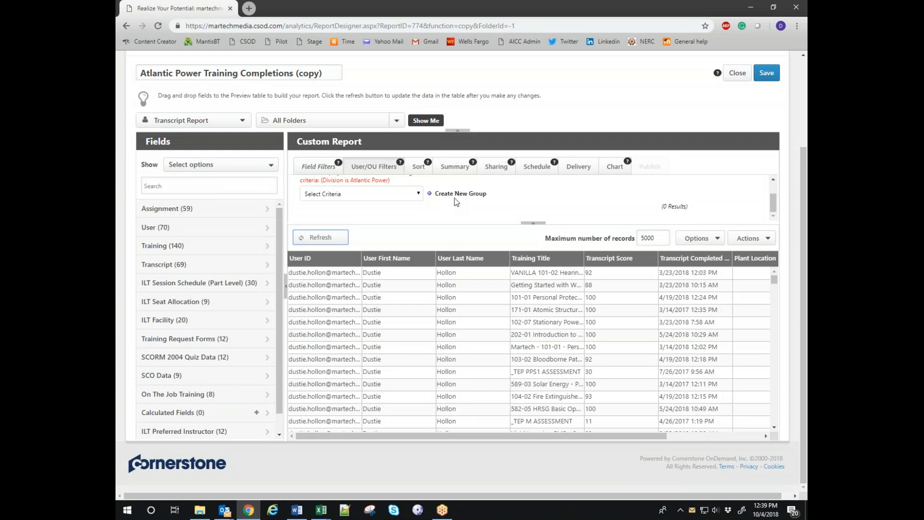
click(737, 73)
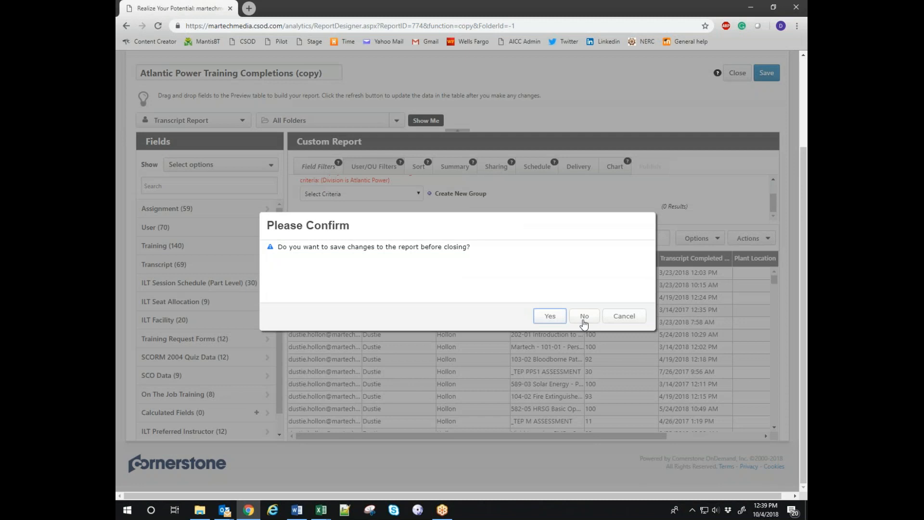
click(584, 317)
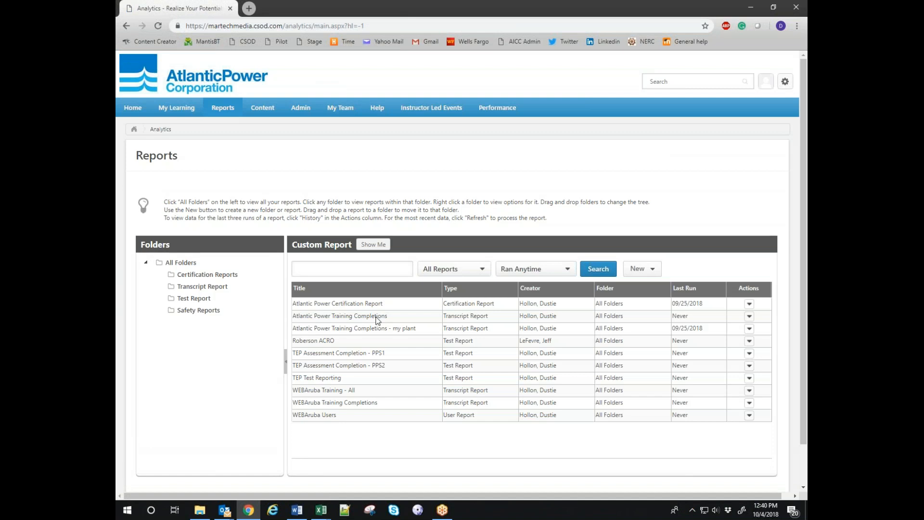
Edit the Atlantic Power Certification Report and refresh its preview to list certification records.
click(749, 304)
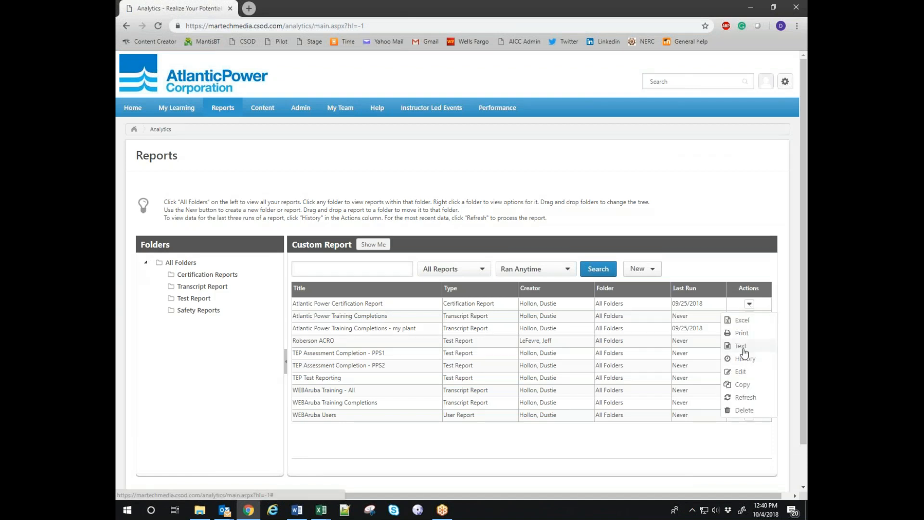
click(741, 372)
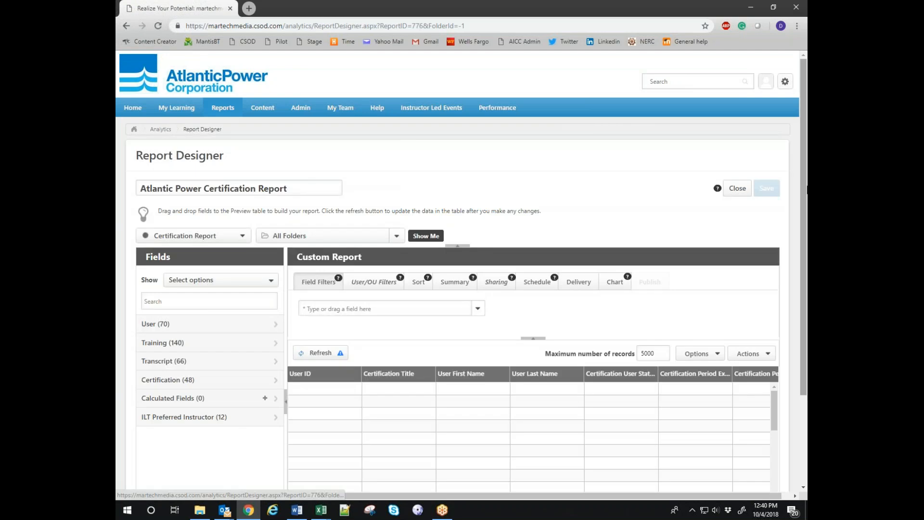
click(317, 354)
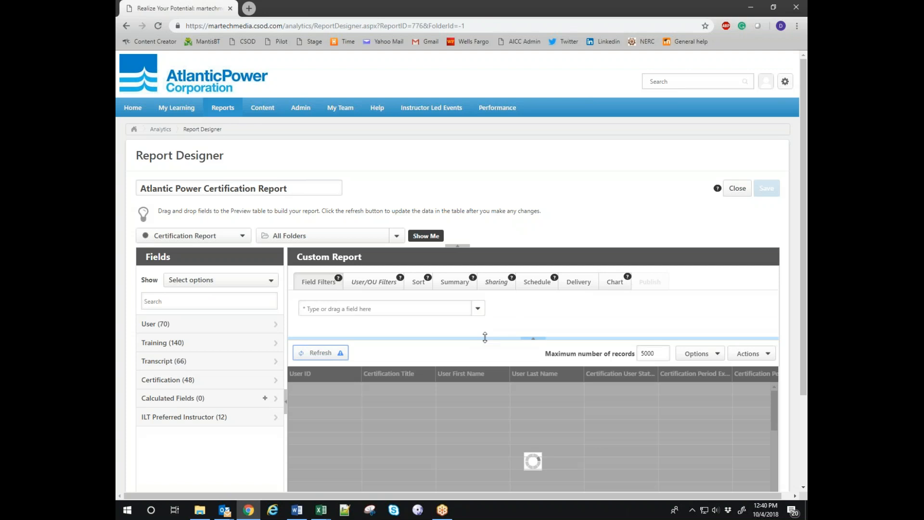
scroll(649, 336, down, 3)
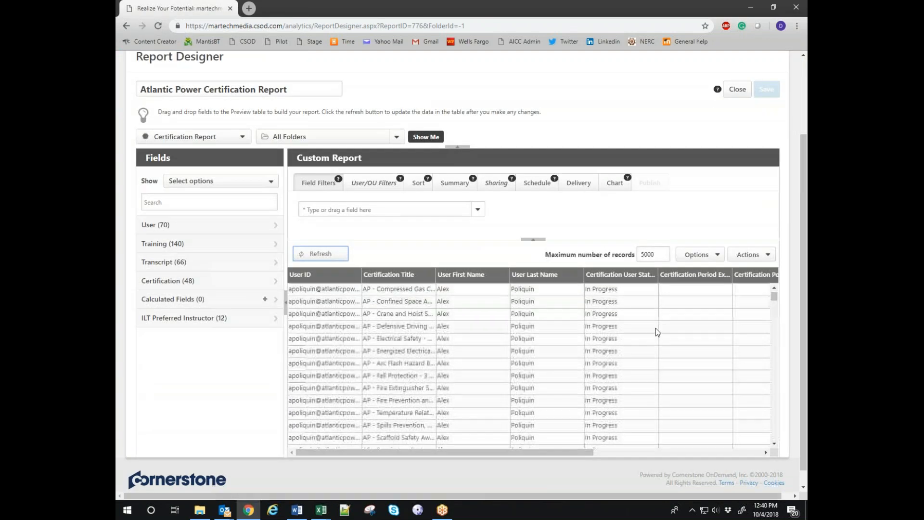
scroll(794, 250, down, 1)
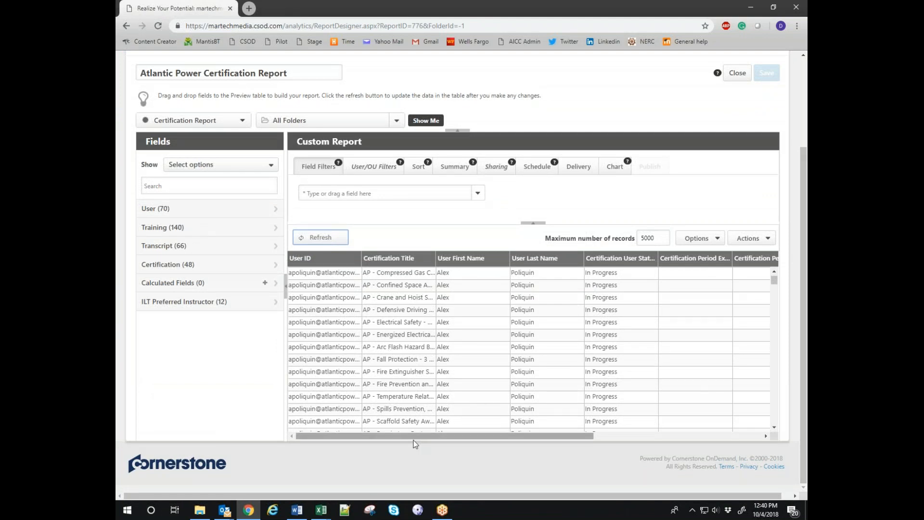
drag(420, 435, 372, 439)
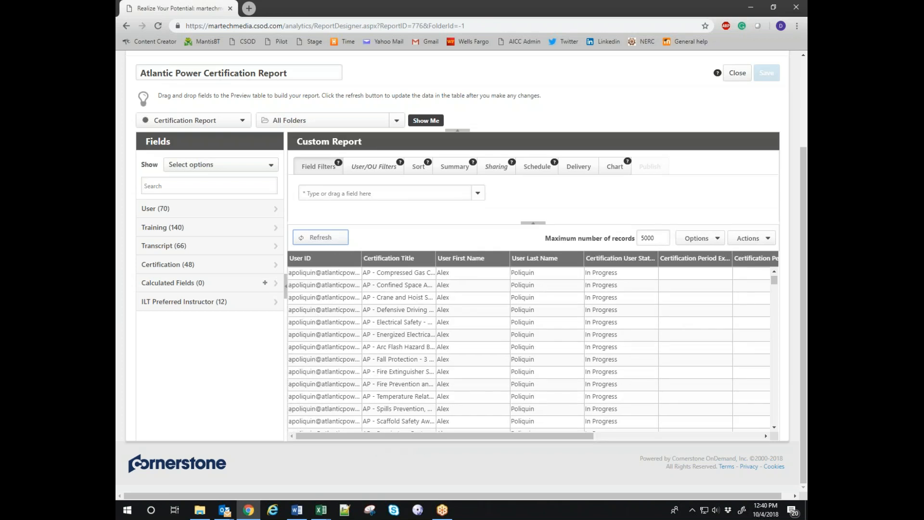
drag(545, 437, 611, 437)
scroll(608, 376, down, 5)
Export the Atlantic Power Certification Report to Excel and open the downloaded .xls file.
scroll(608, 380, up, 5)
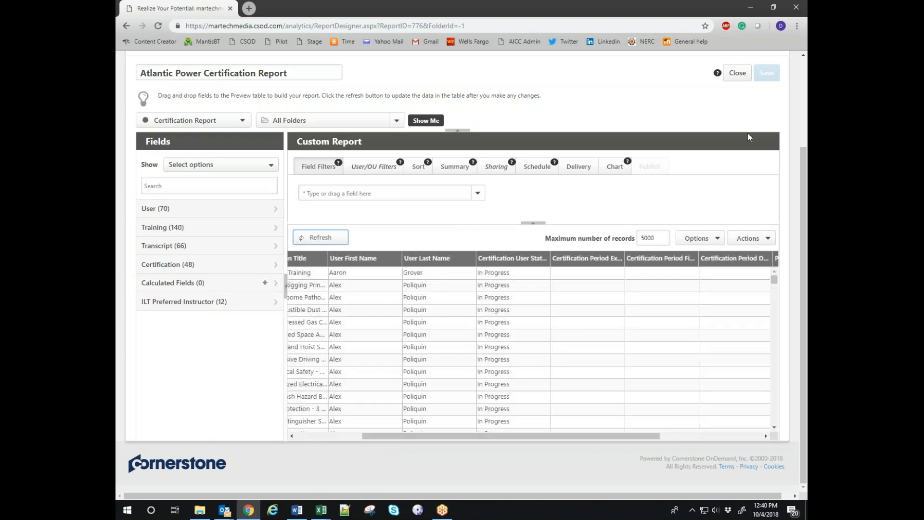
click(732, 75)
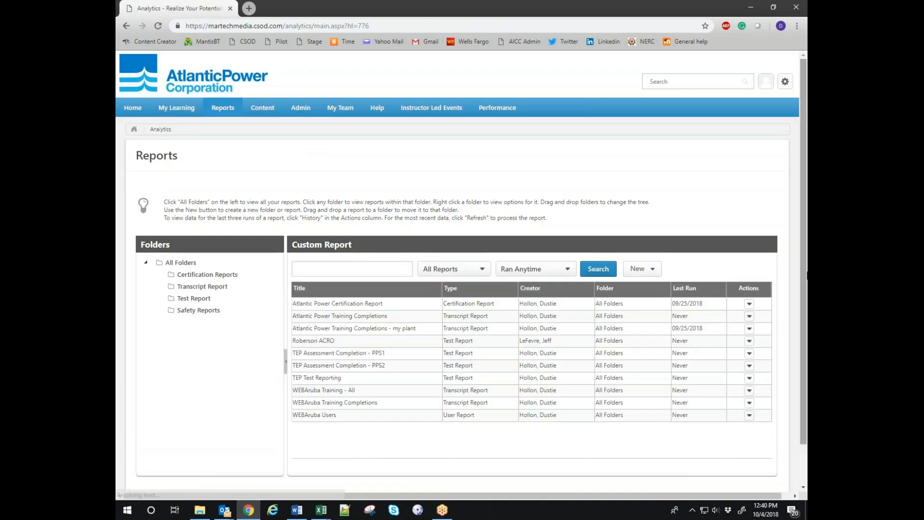
click(750, 304)
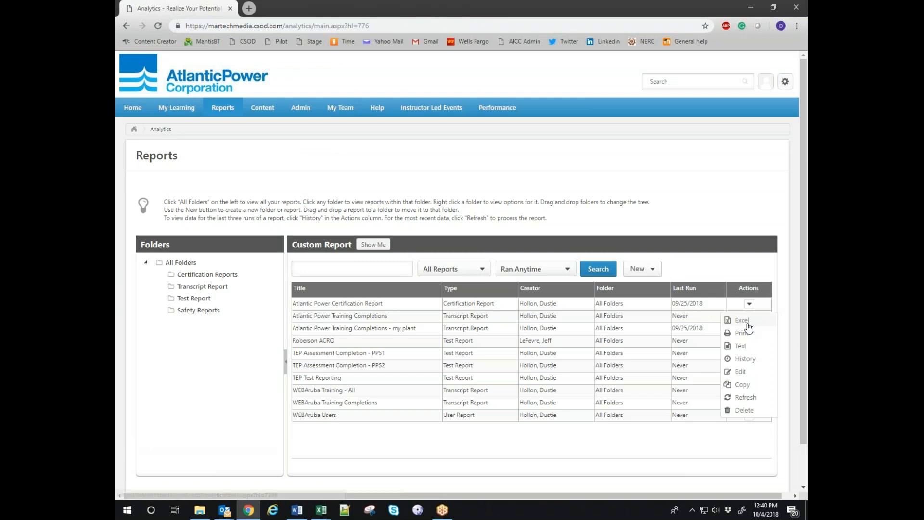
click(746, 320)
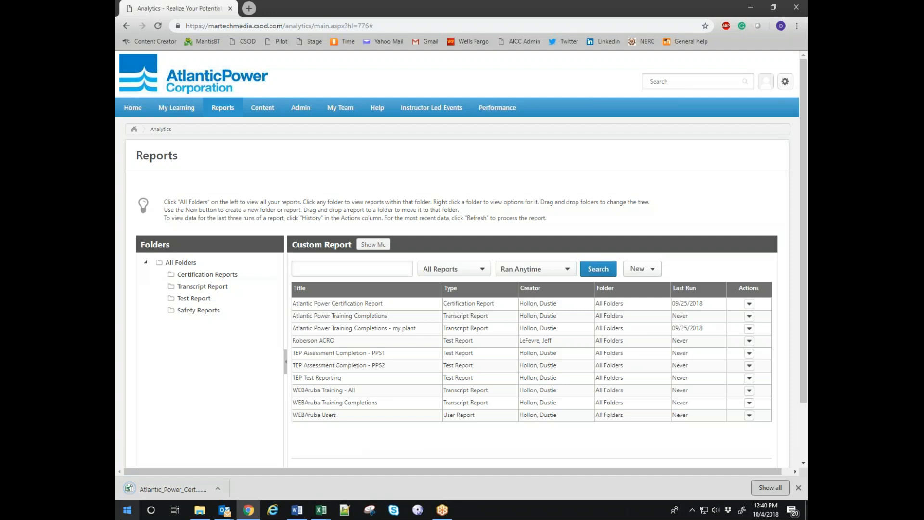
click(172, 487)
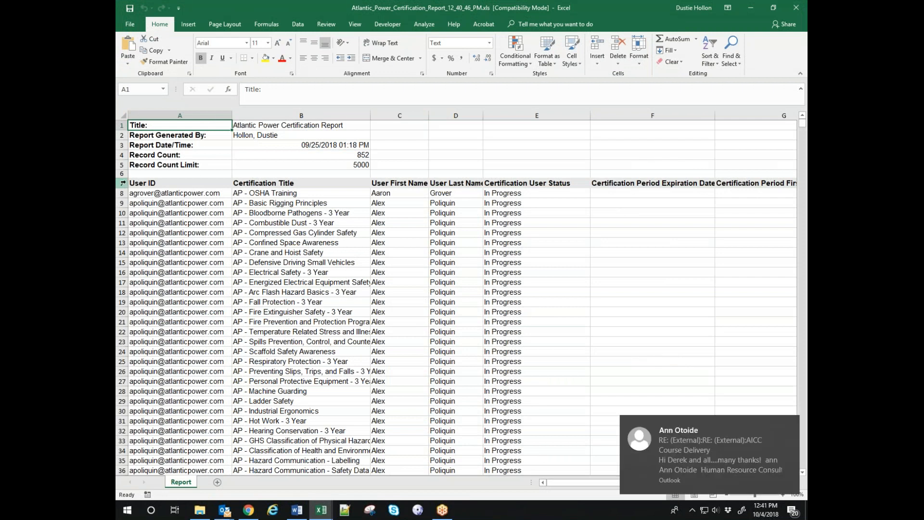
Turn on filtering for the report's header row 7.
click(122, 183)
click(710, 48)
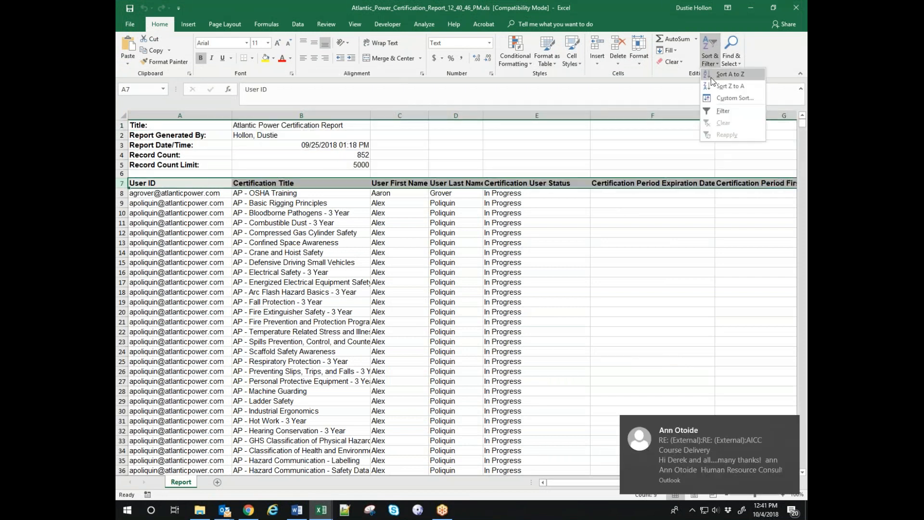
click(723, 112)
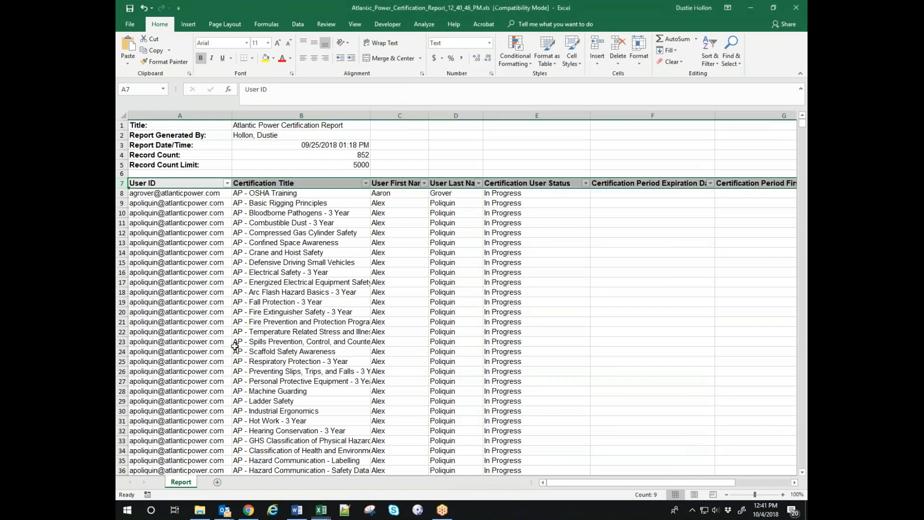
Filter Certification Title to only AP - Basic Rigging Principles, showing 24 of 852 records.
click(366, 184)
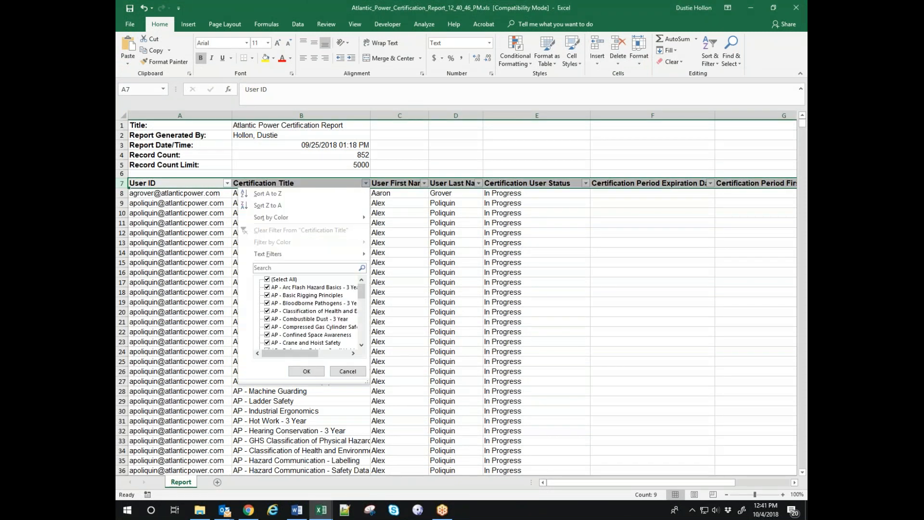
click(267, 280)
click(267, 296)
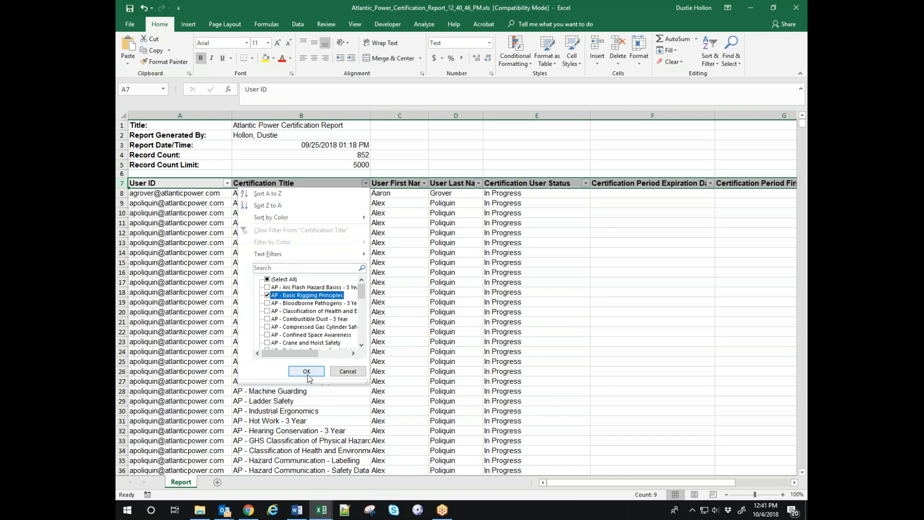
click(307, 372)
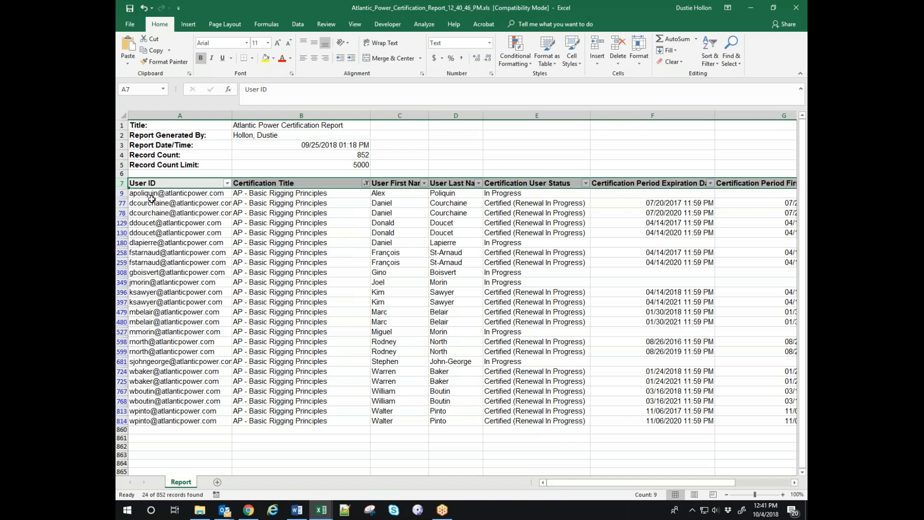
drag(159, 202, 582, 212)
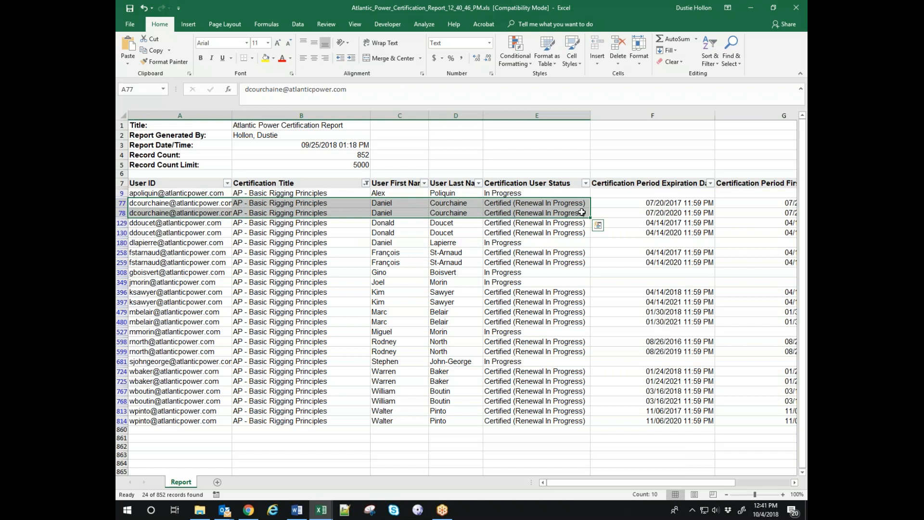
Fill A77:I78 with yellow.
key(shift+Right)
key(shift+Right)
key(shift+Right)
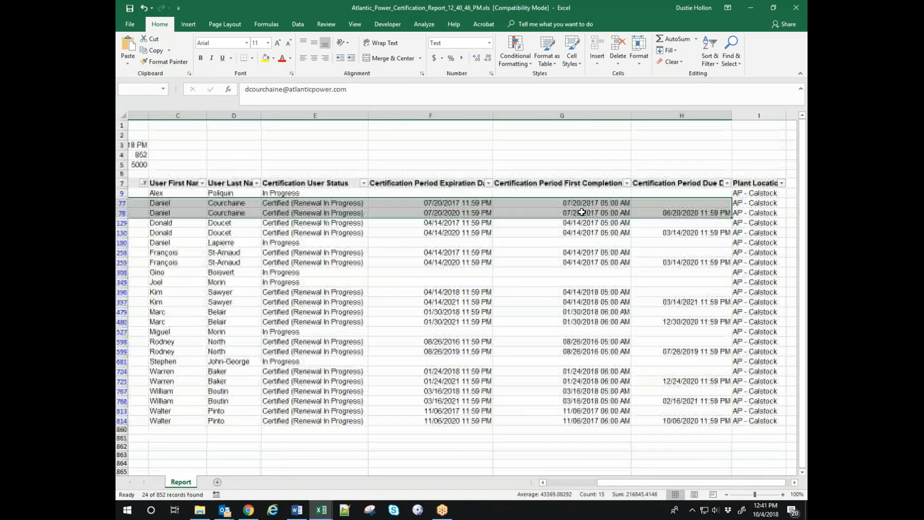
key(shift+Right)
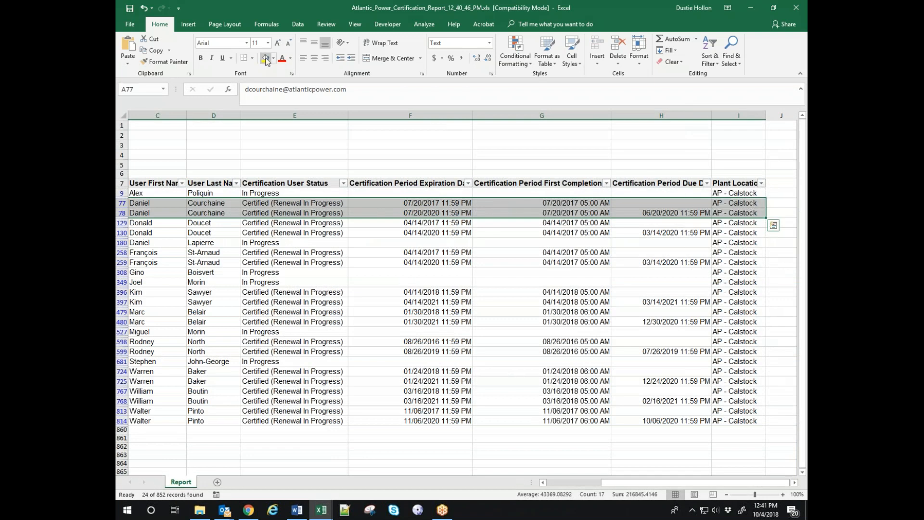
click(265, 58)
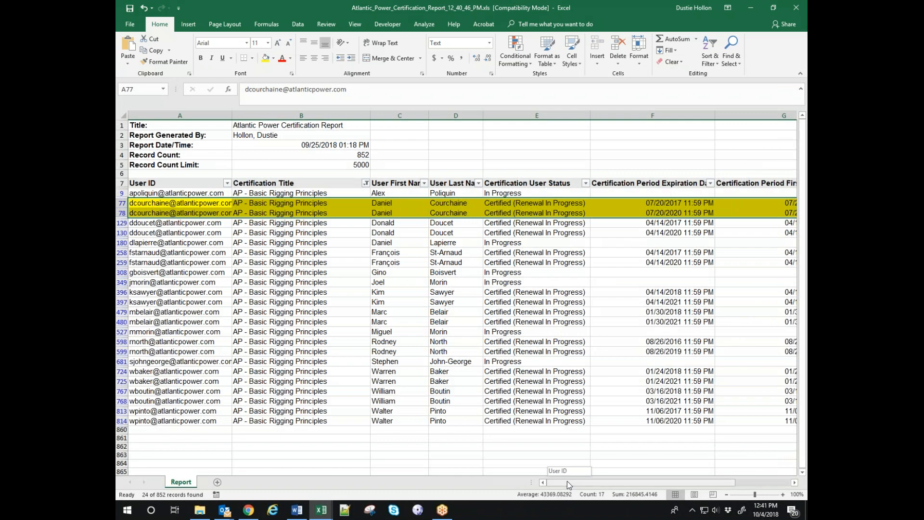
click(303, 291)
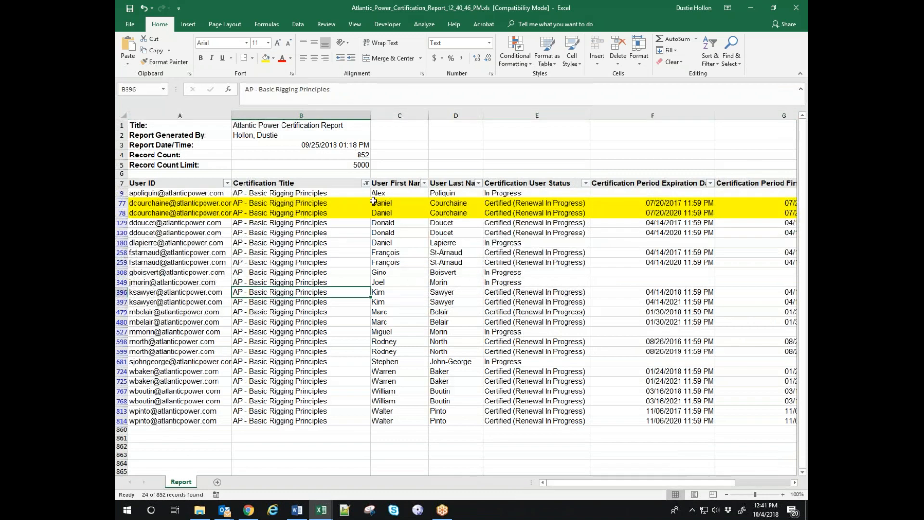
Compare the last name, expiration and due dates of rows 77 and 78.
click(454, 203)
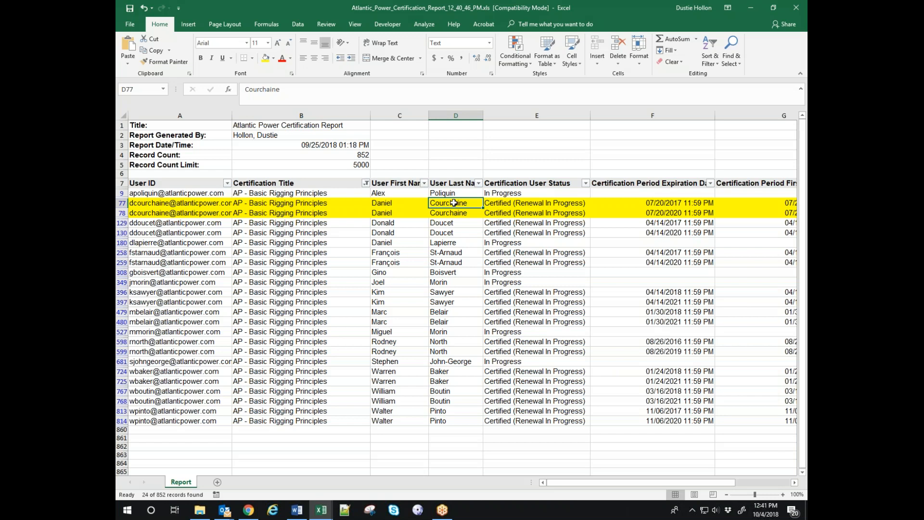
key(Down)
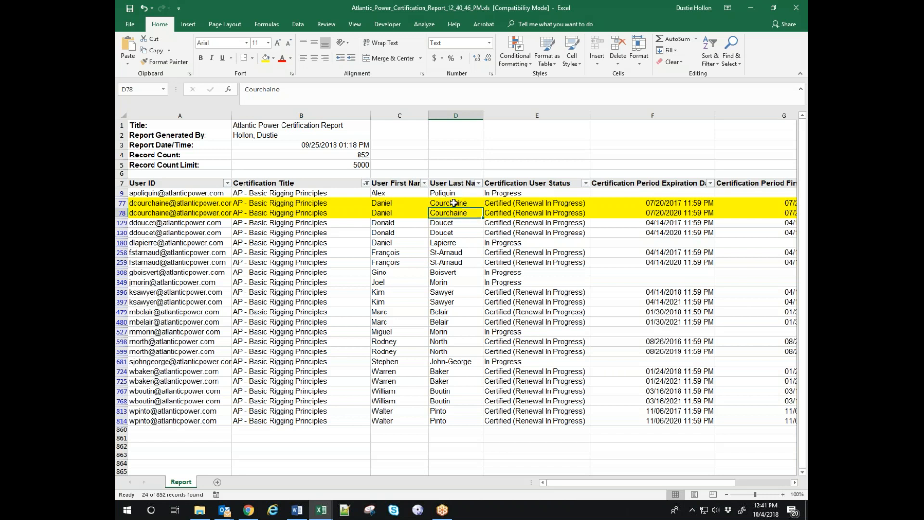
key(Right)
key(Right)
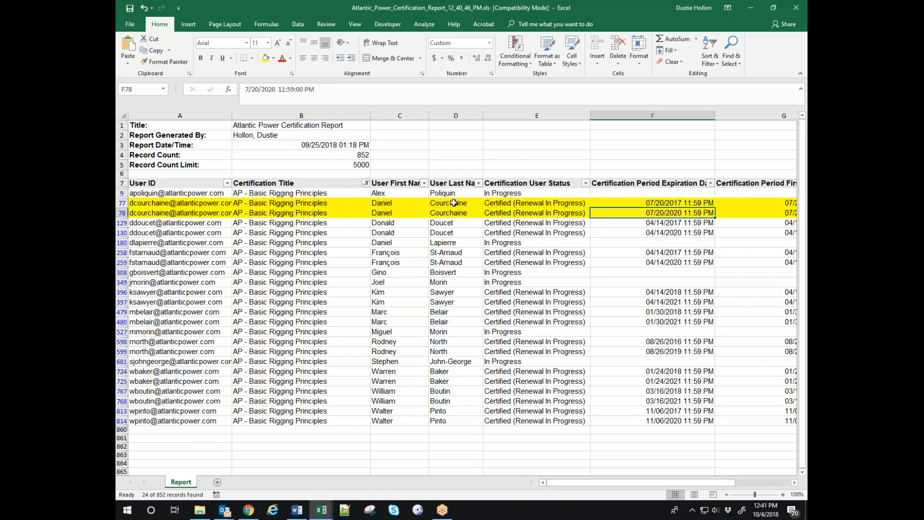
key(Right)
key(Right)
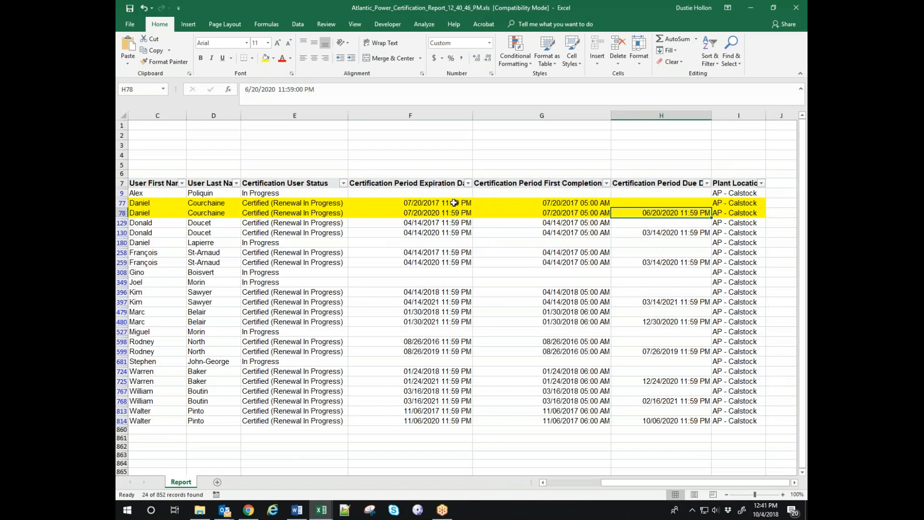
key(Up)
key(Down)
key(Left)
key(Left)
key(Left)
key(Left)
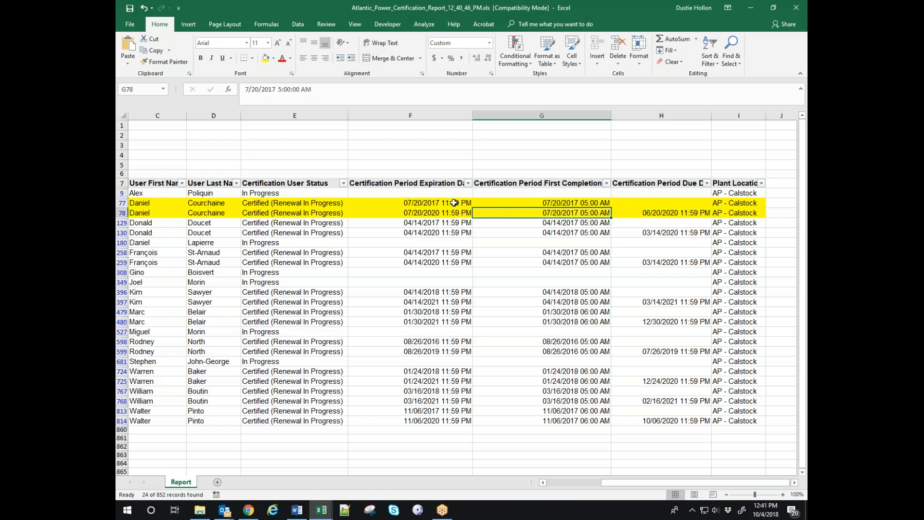
key(Left)
key(Left)
key(Left)
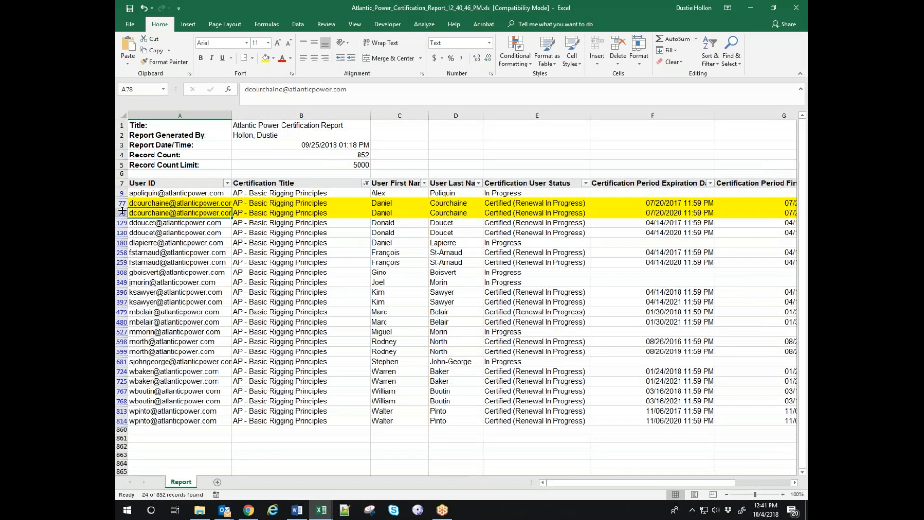
Check the In Progress record in row 180 and select rows 130–180 across columns A–F.
click(151, 243)
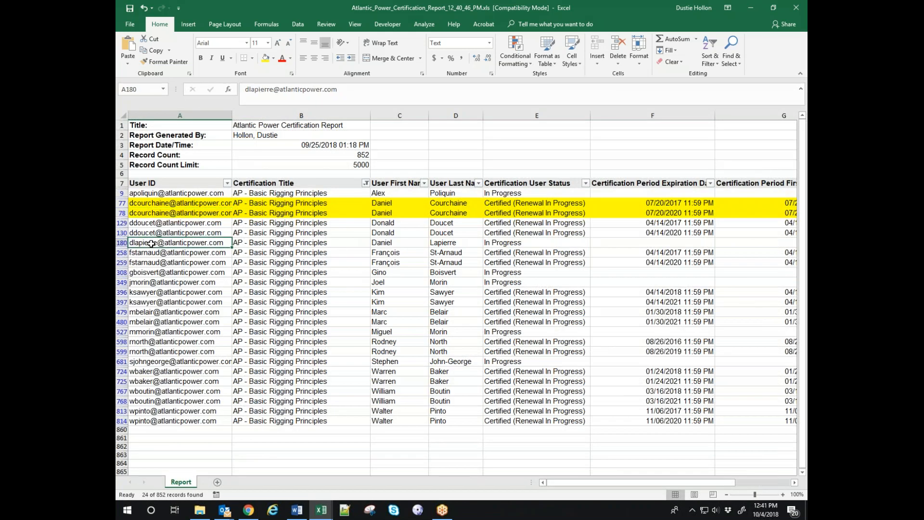
click(517, 246)
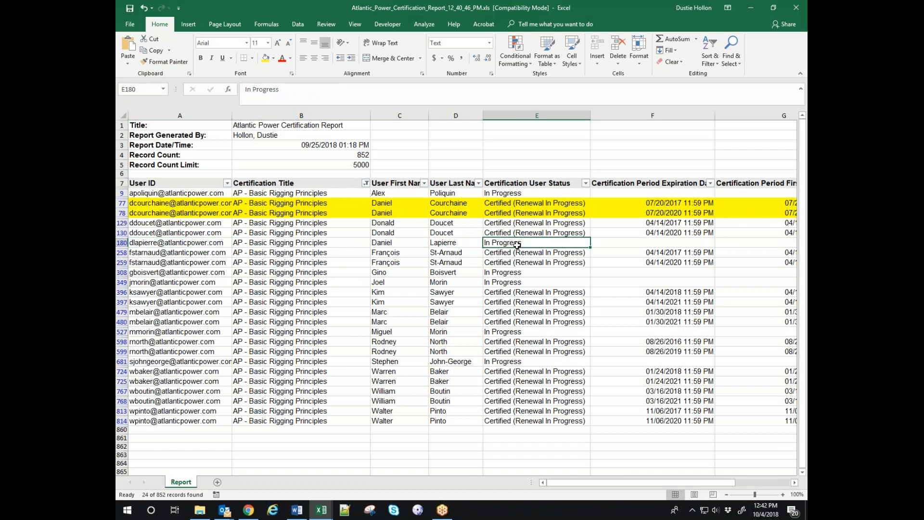
drag(144, 240, 777, 241)
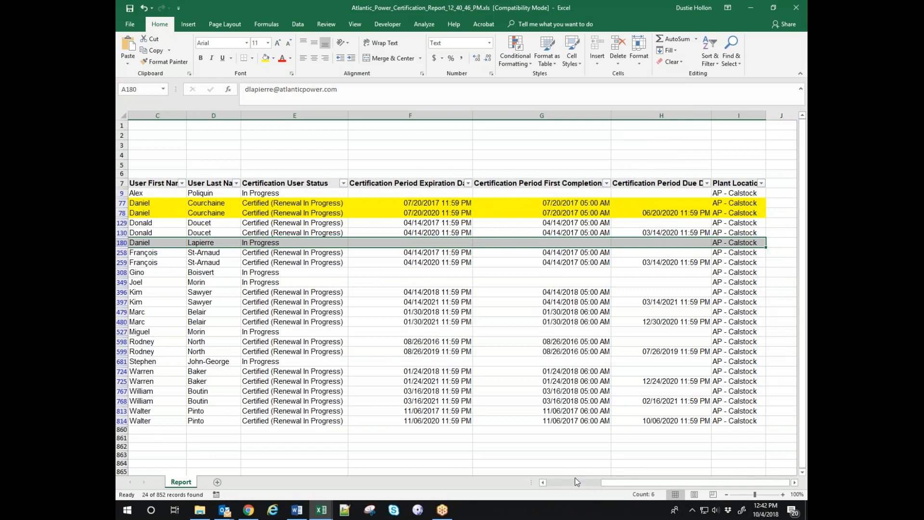
click(343, 184)
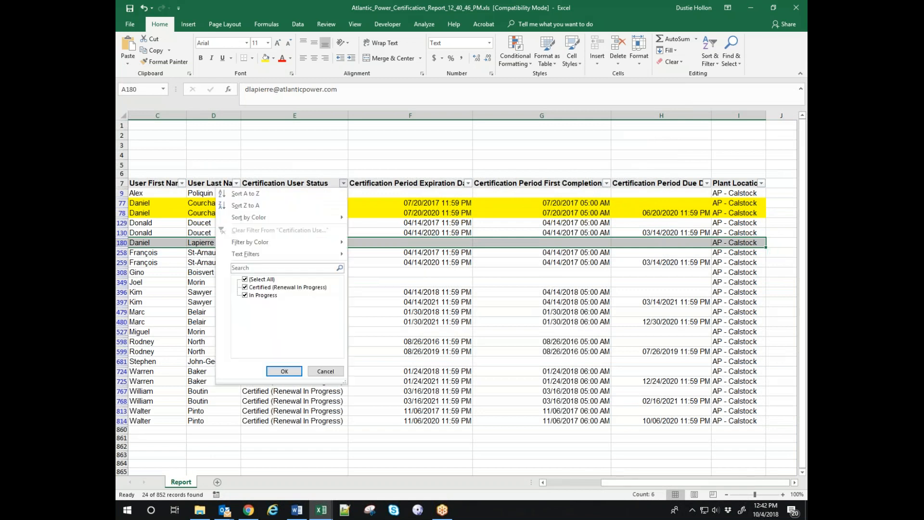
click(245, 295)
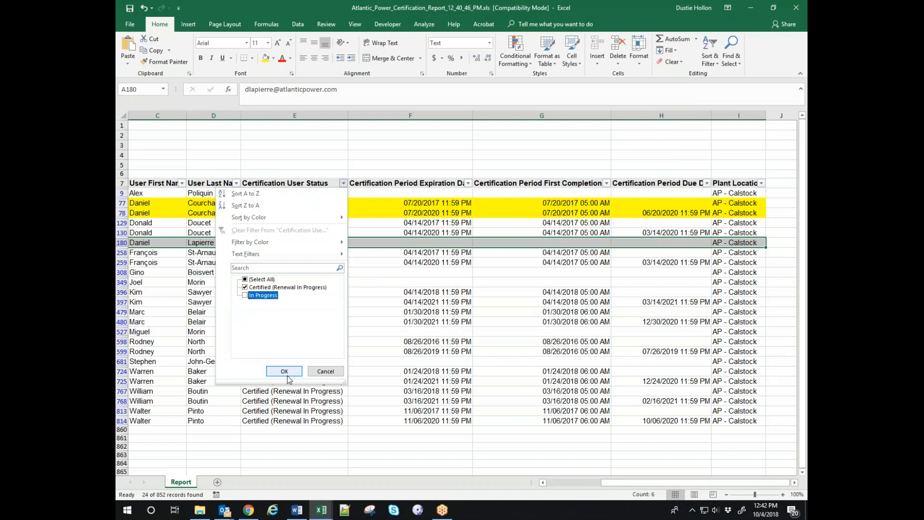
click(289, 372)
drag(613, 483, 558, 483)
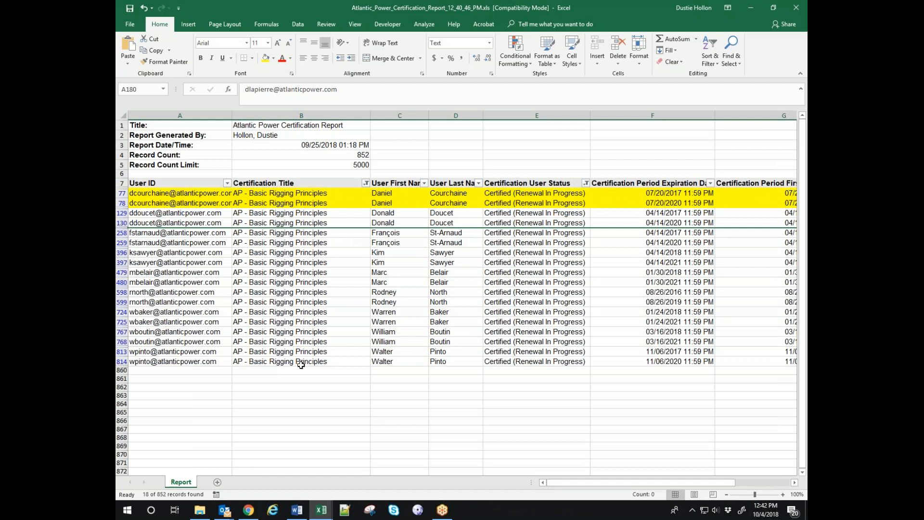
click(317, 361)
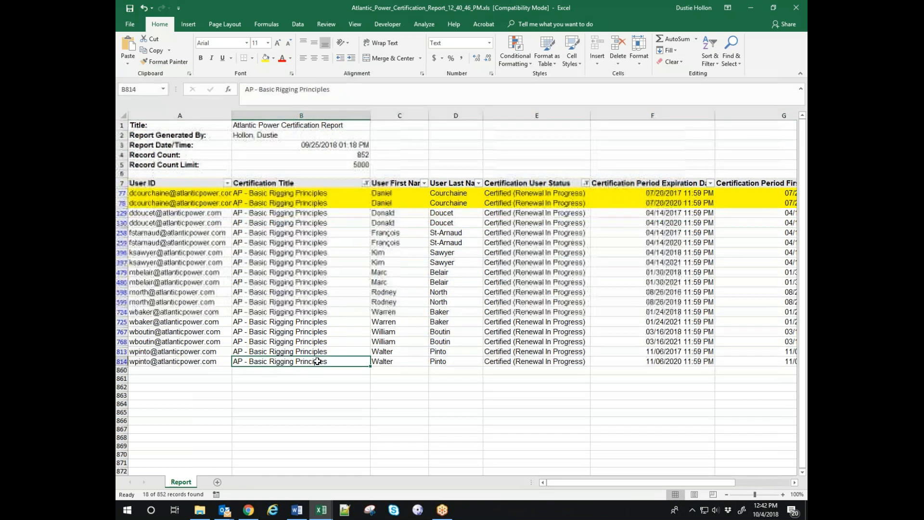
drag(317, 361, 306, 190)
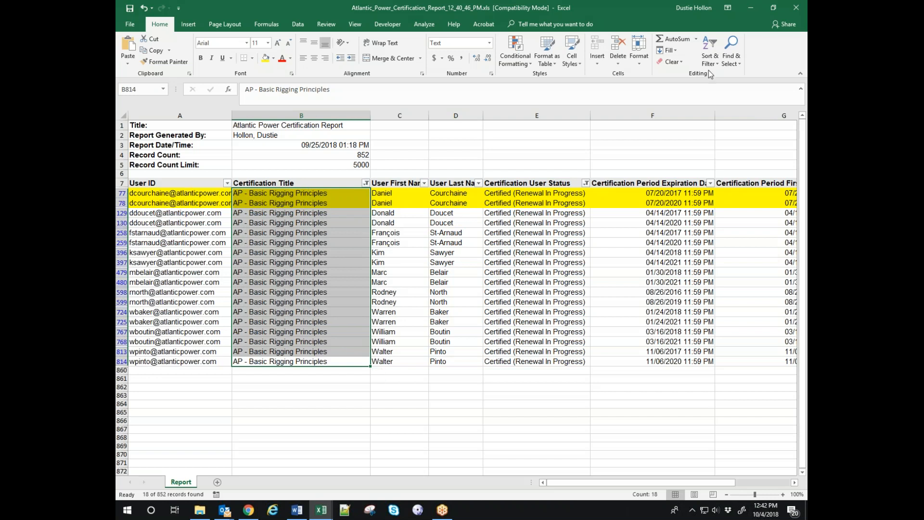
Clear the Basic Rigging filter and filter Certification Title to AP - Confined Space Awareness (18 records).
click(707, 55)
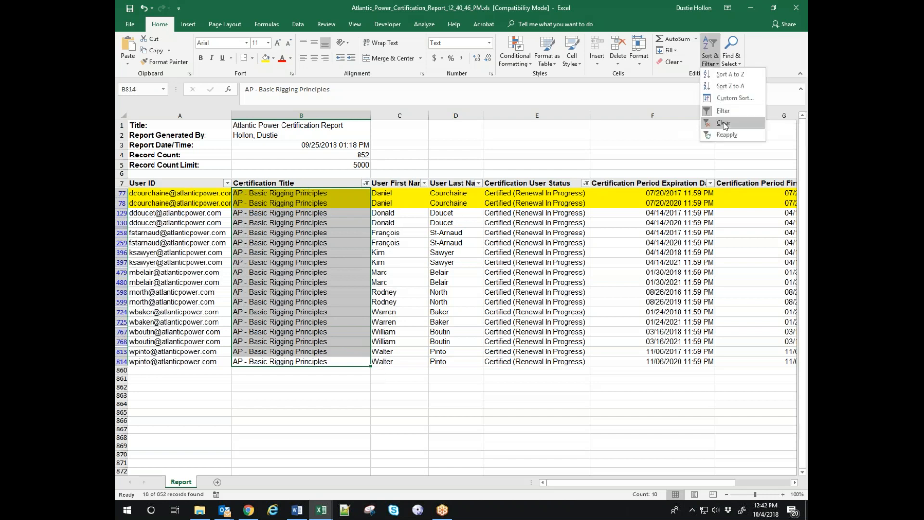
click(722, 127)
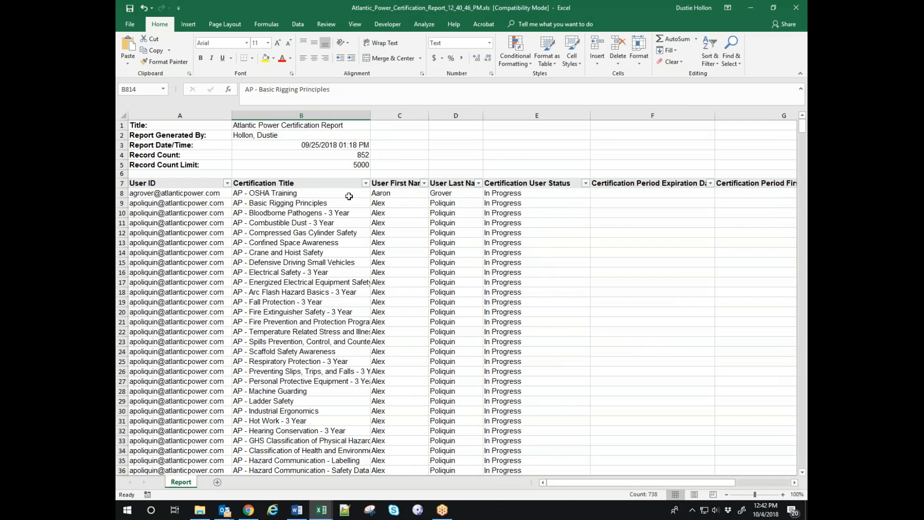
click(366, 183)
mouse_move(361, 292)
mouse_down()
mouse_move(365, 337)
mouse_move(365, 292)
mouse_up()
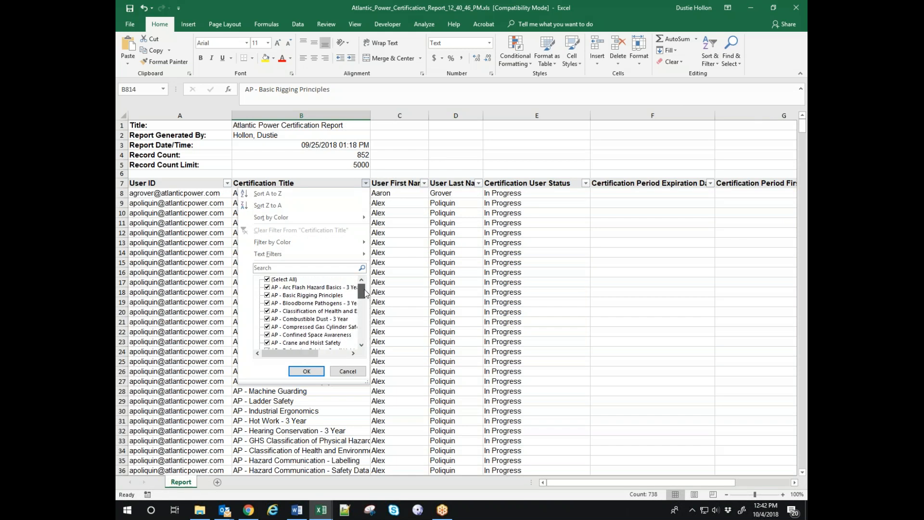
click(268, 279)
click(268, 335)
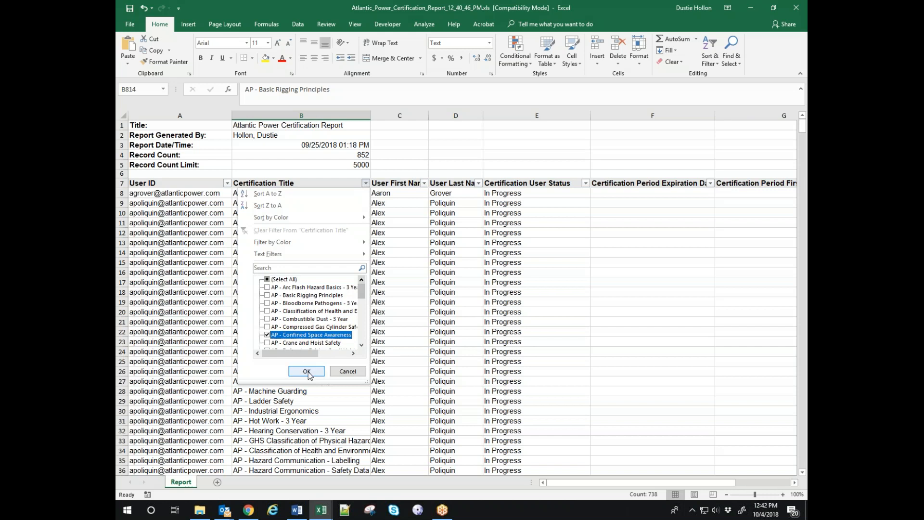
click(306, 371)
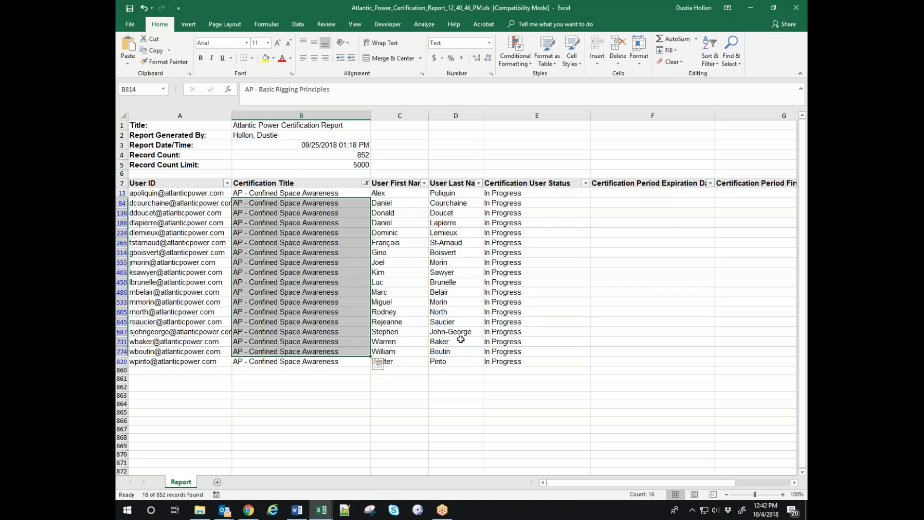
click(254, 193)
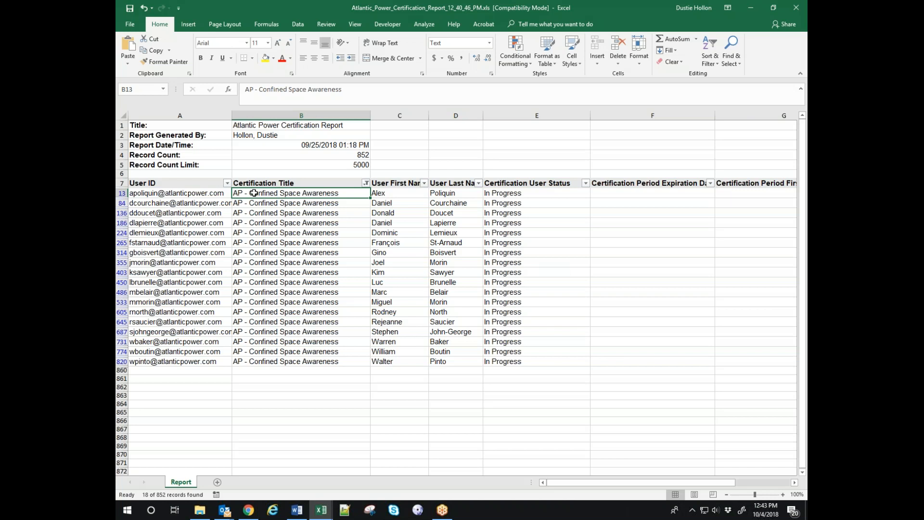
Clear the Confined Space Awareness filter and scroll through the full 852-record list and back up.
click(711, 52)
click(723, 123)
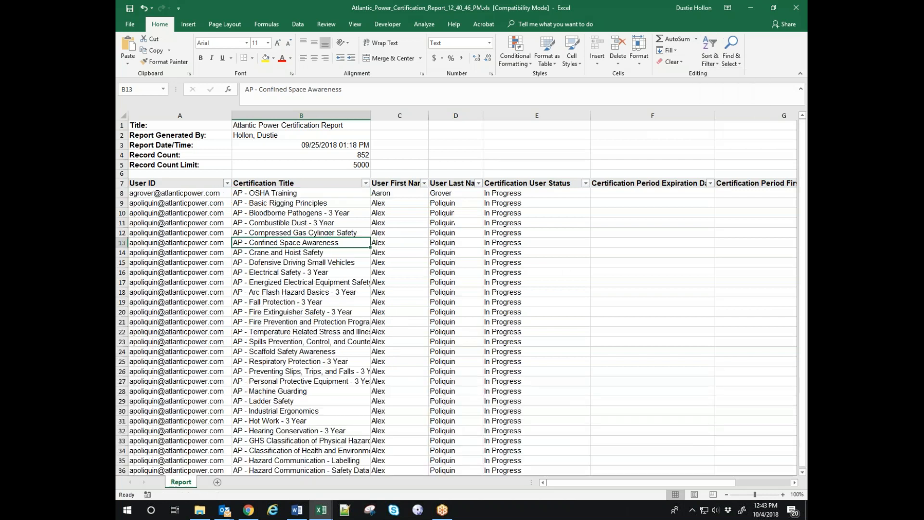
scroll(371, 329, down, 19)
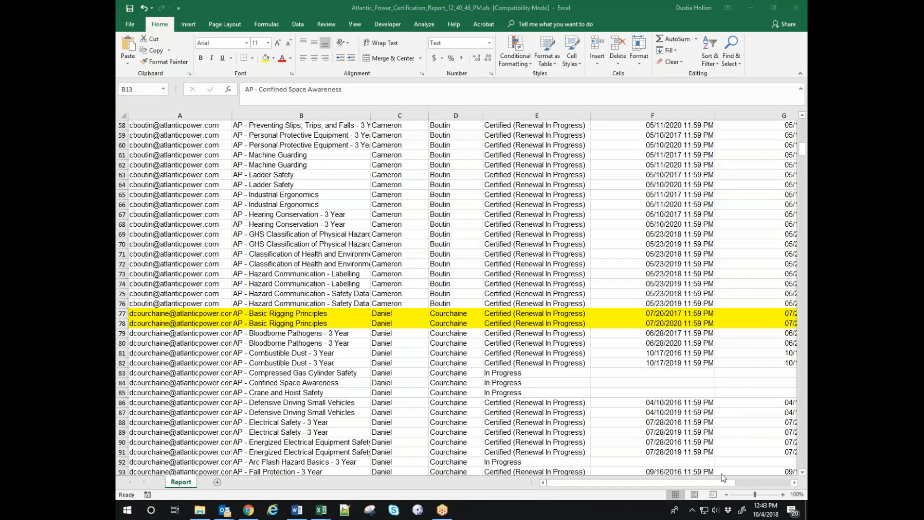
click(642, 482)
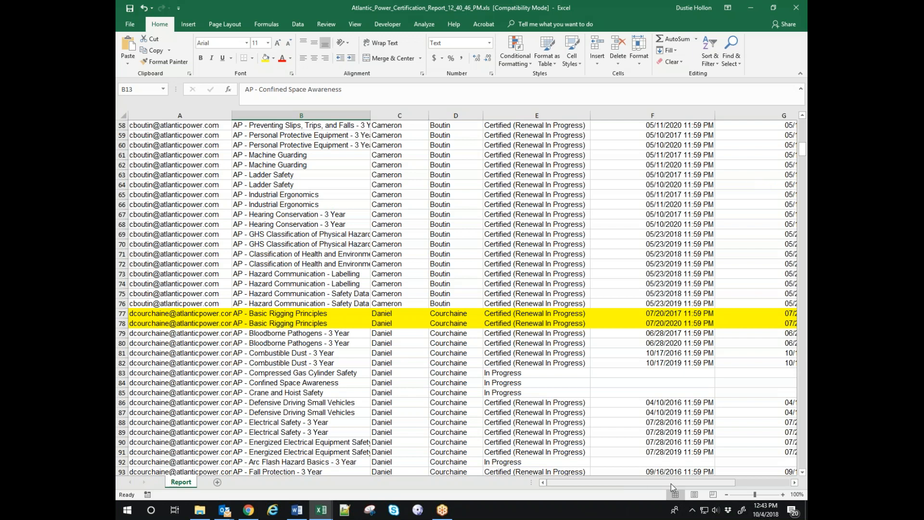
scroll(490, 373, down, 17)
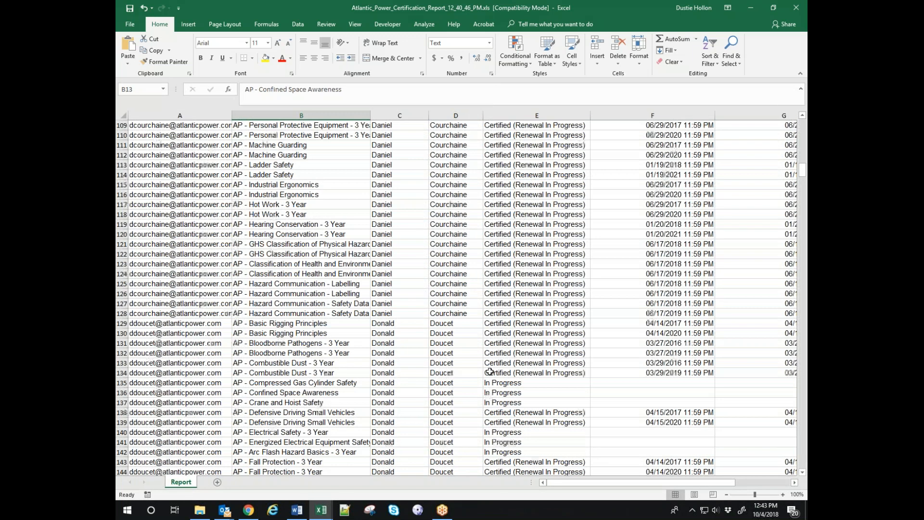
scroll(490, 372, down, 13)
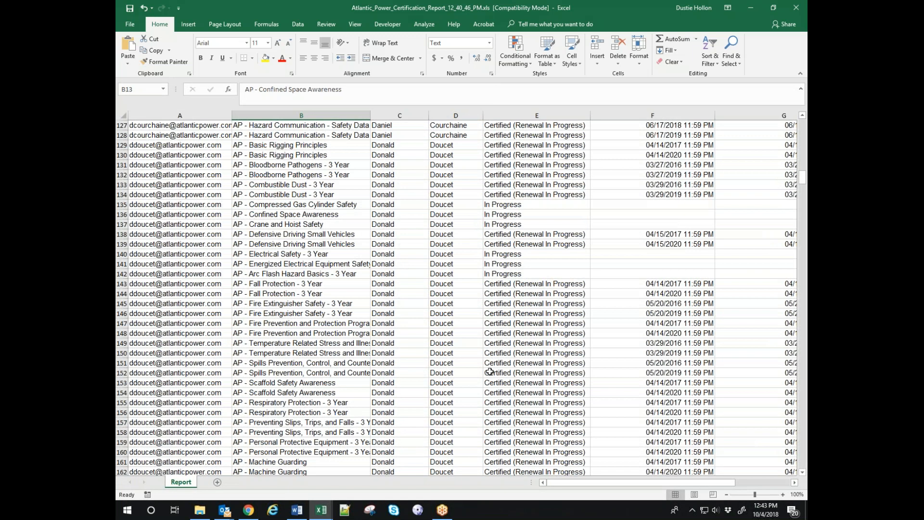
scroll(489, 372, down, 6)
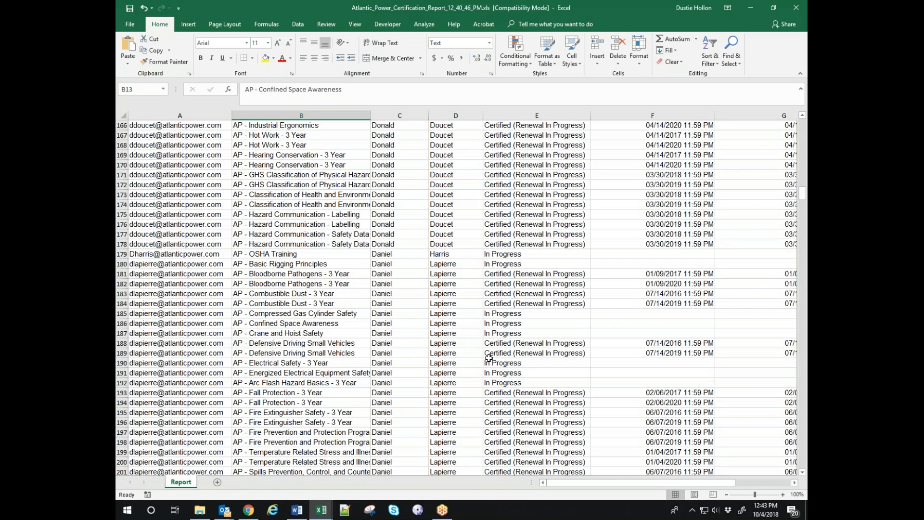
drag(571, 485, 643, 483)
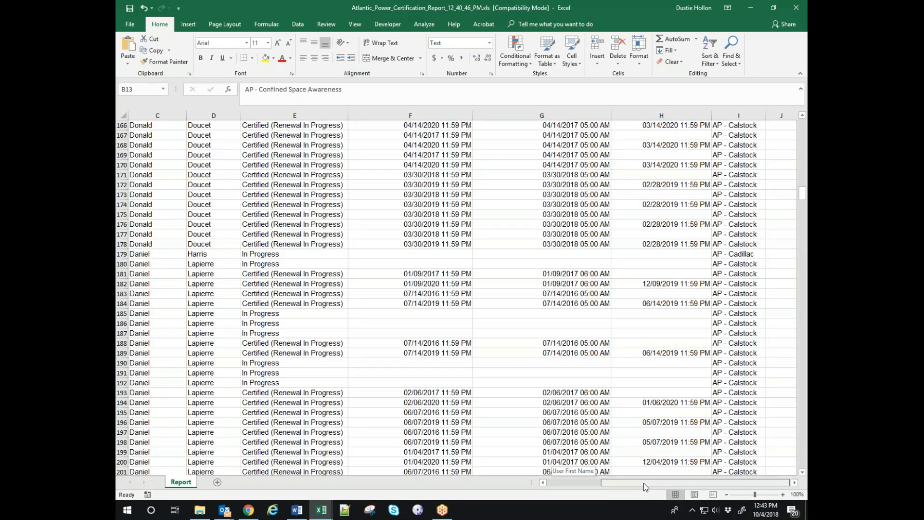
drag(643, 483, 530, 478)
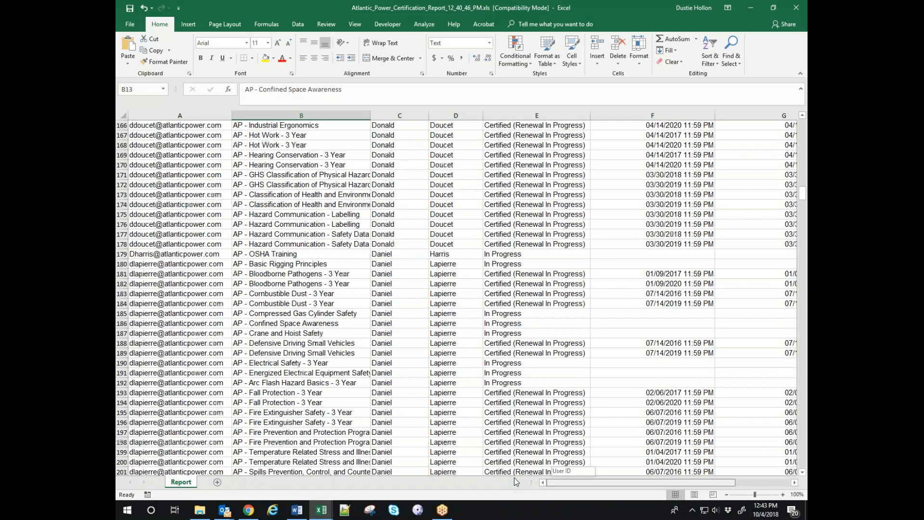
scroll(449, 331, up, 10)
scroll(449, 331, up, 20)
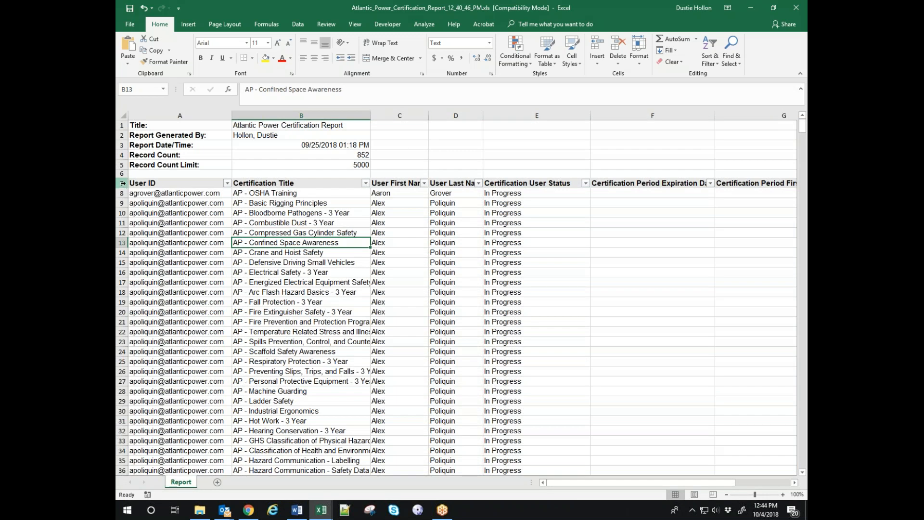
click(123, 183)
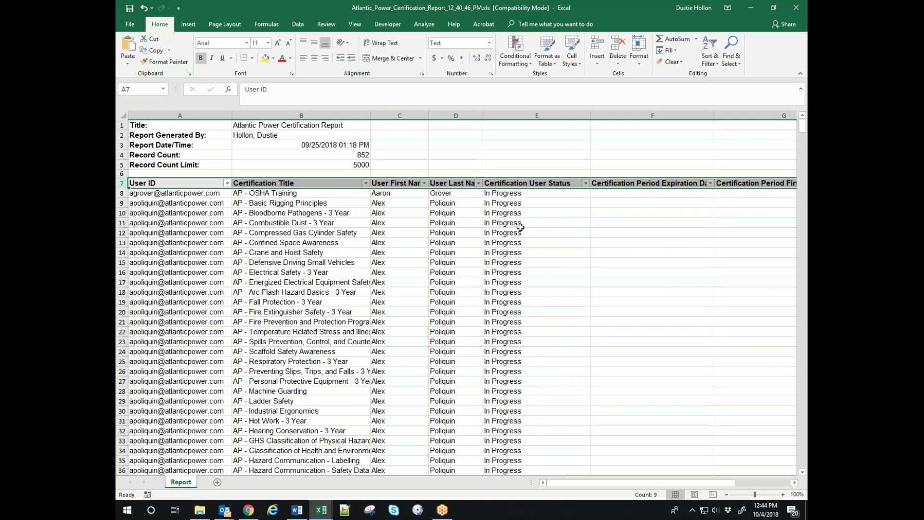
click(717, 47)
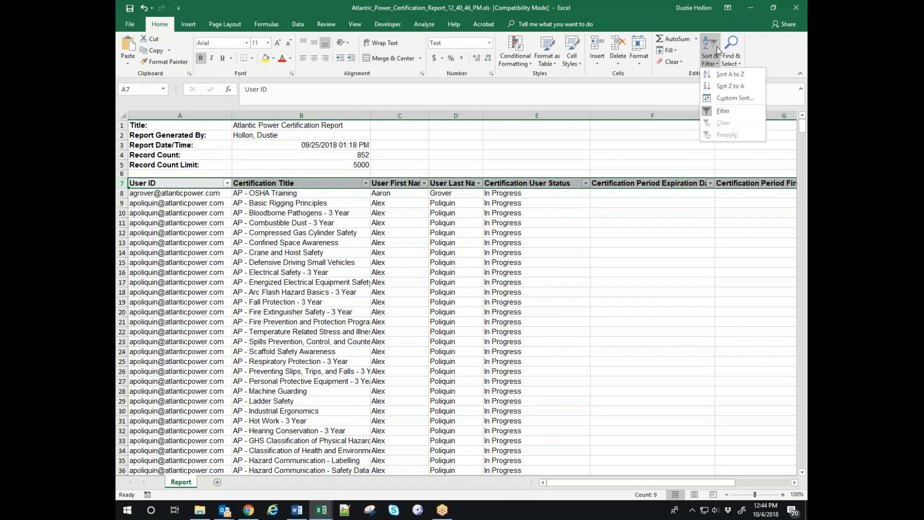
click(720, 112)
click(731, 264)
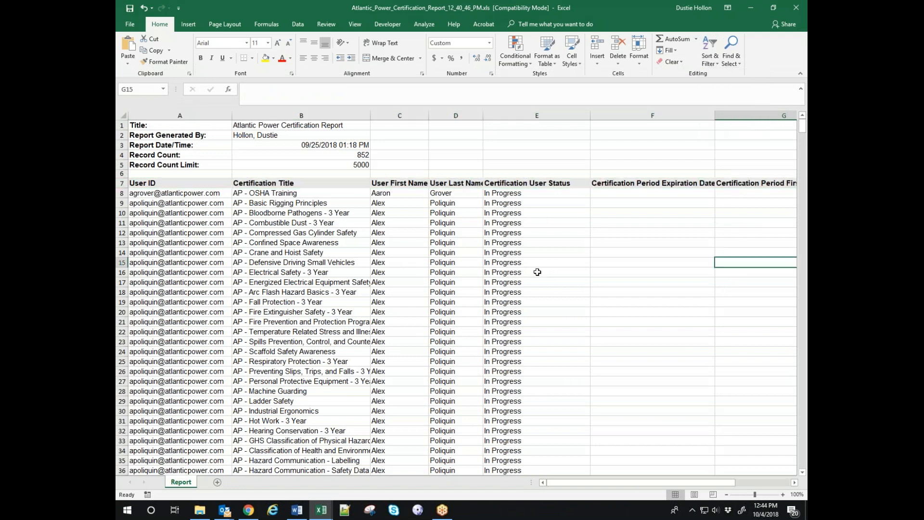
click(123, 182)
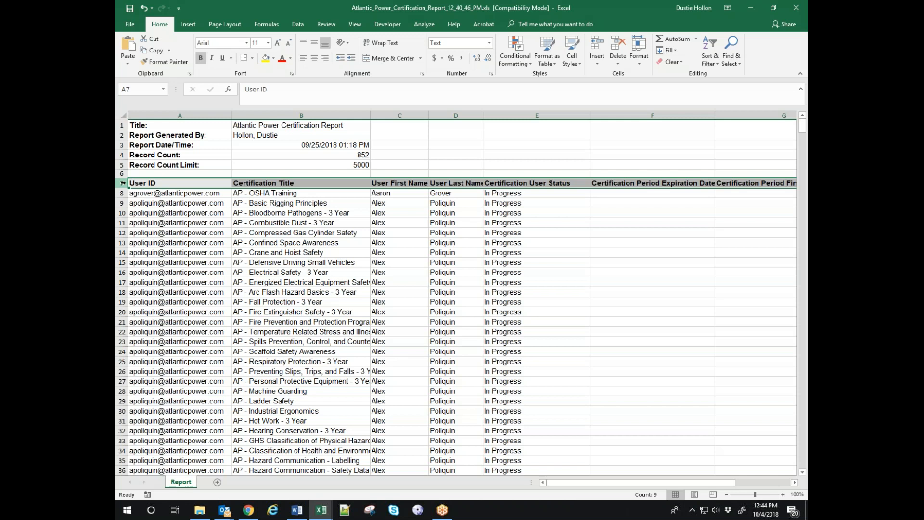
click(716, 46)
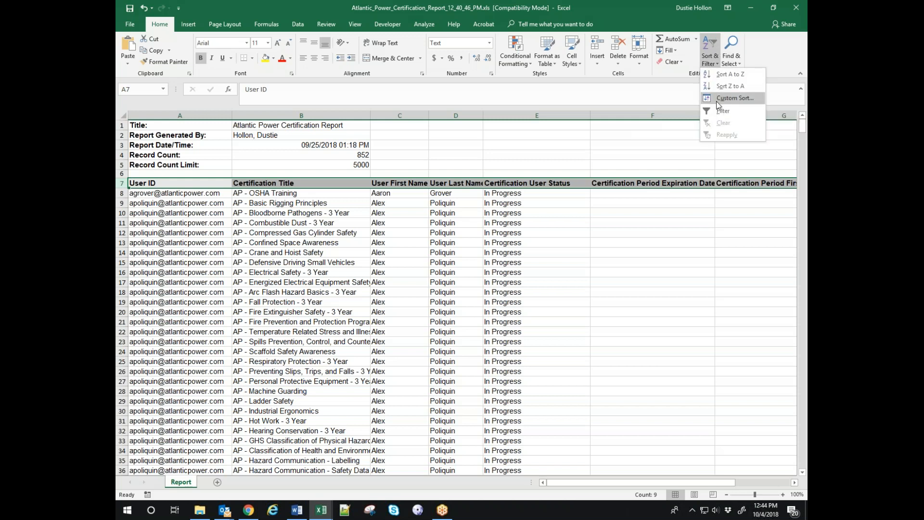
click(722, 111)
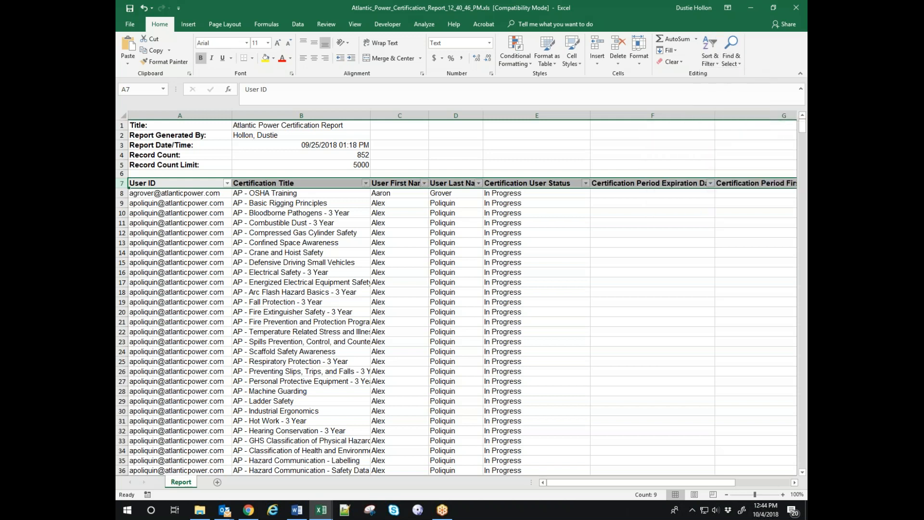
click(527, 233)
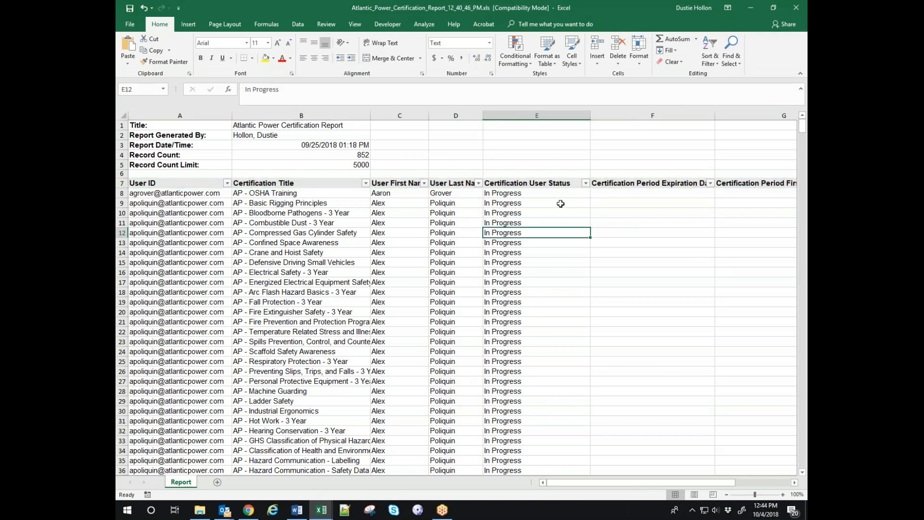
click(586, 183)
click(526, 371)
click(478, 183)
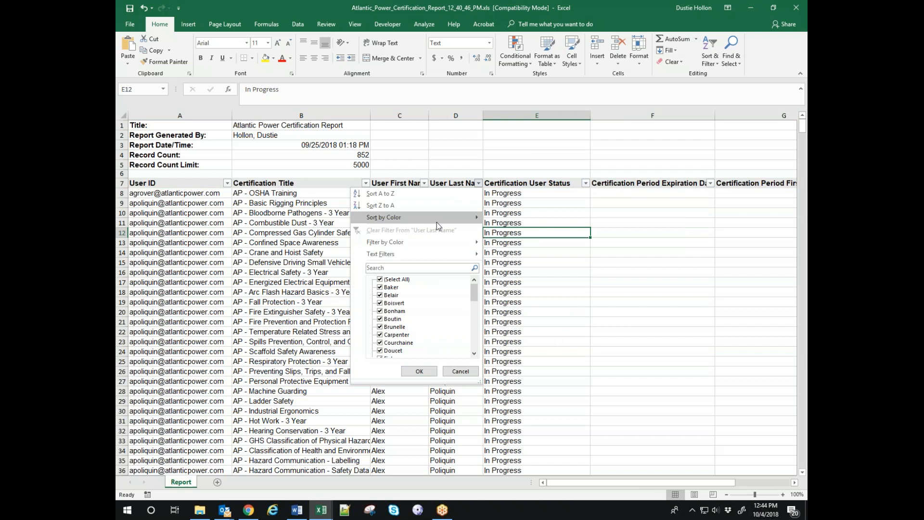
click(747, 244)
click(424, 184)
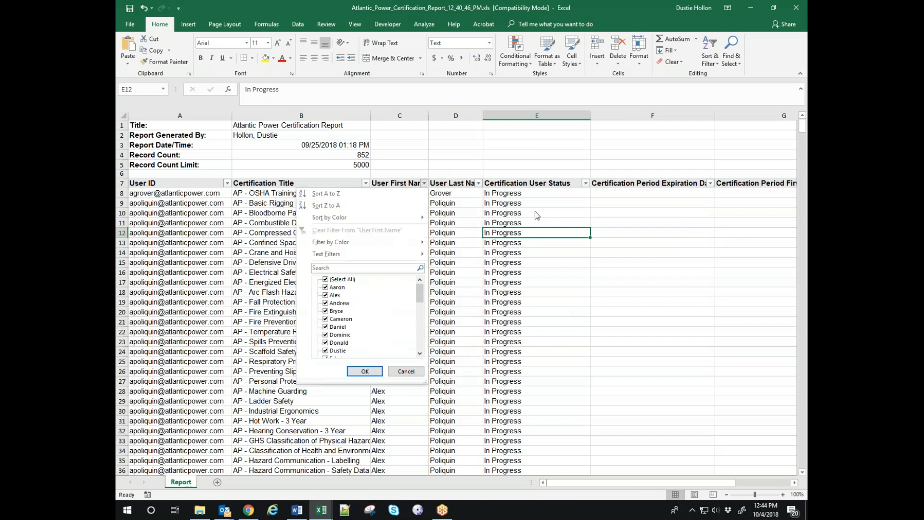
click(686, 274)
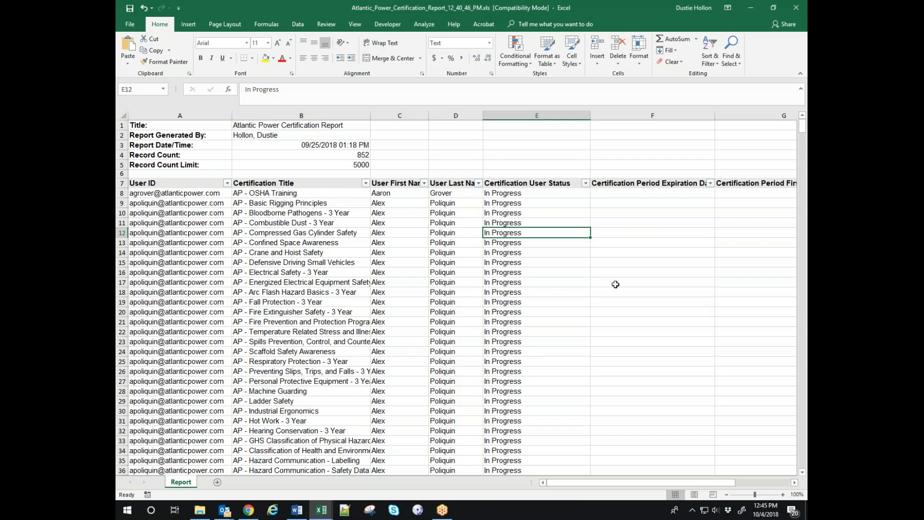
click(743, 470)
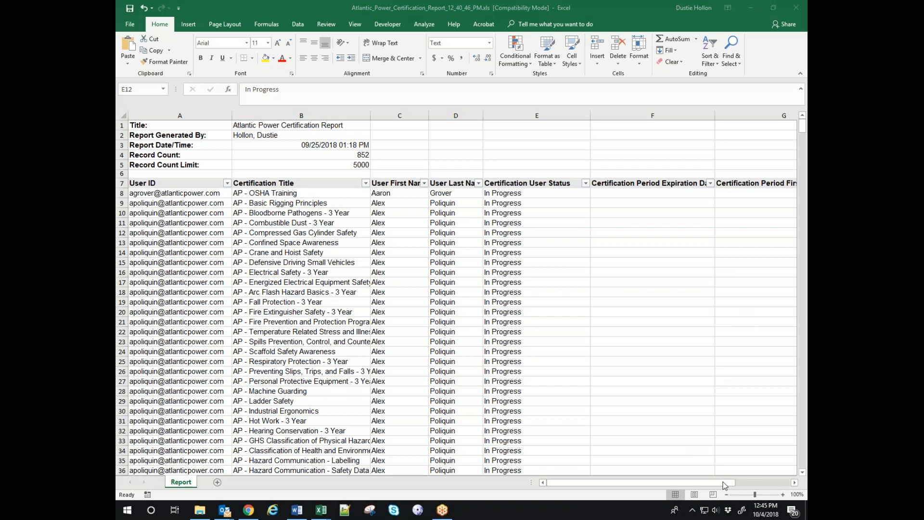
Switch back to the Cornerstone Reports page and bring up the Admin menu.
click(751, 8)
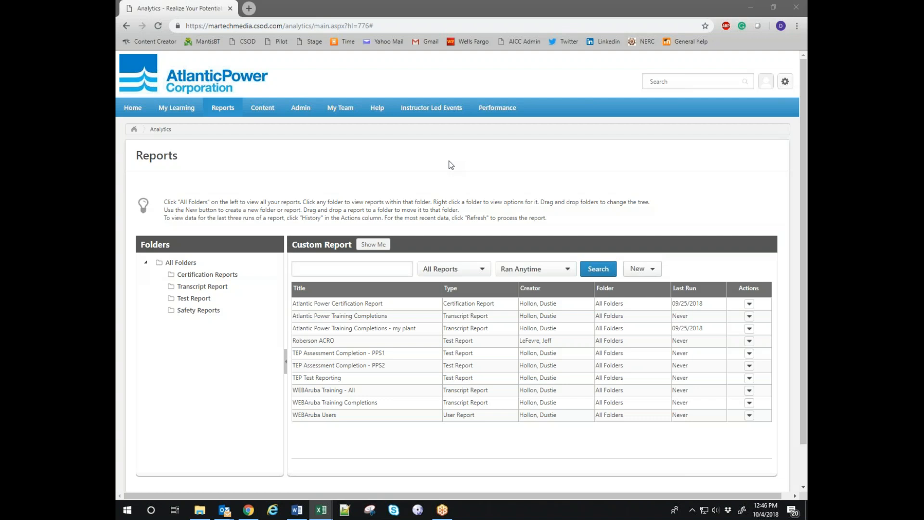
mouse_move(305, 110)
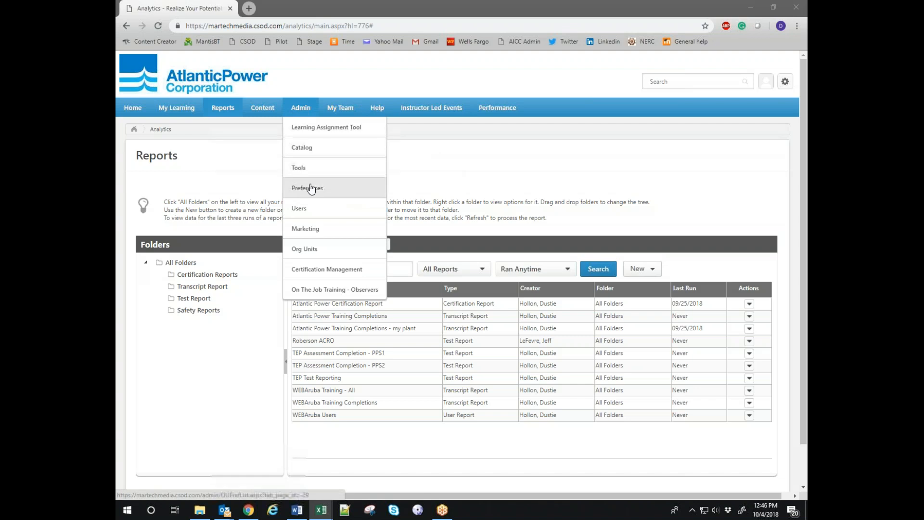
Open Catalog > Certifications and search the AP family, returning 31 certifications.
click(308, 149)
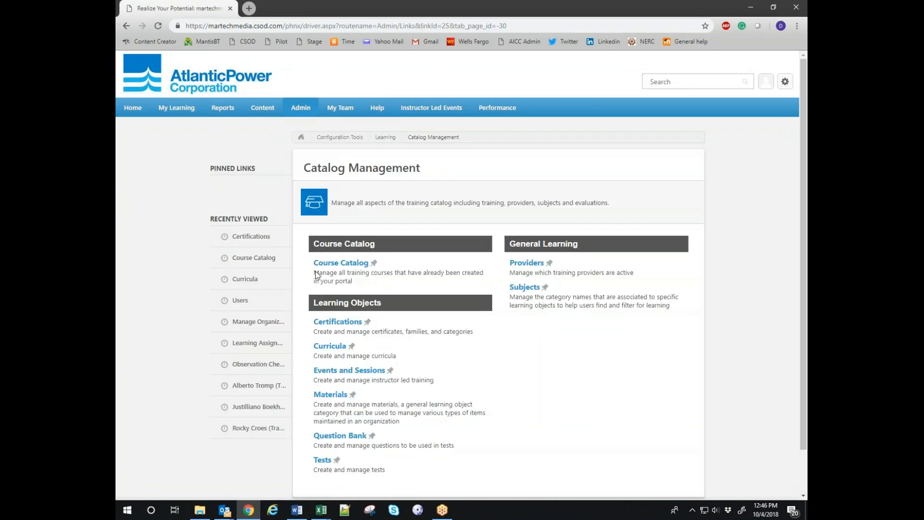
click(342, 322)
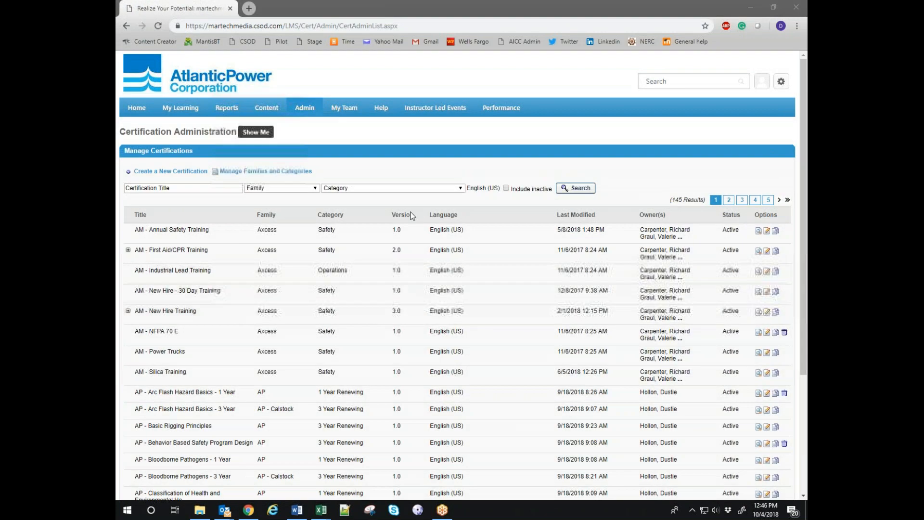
click(289, 192)
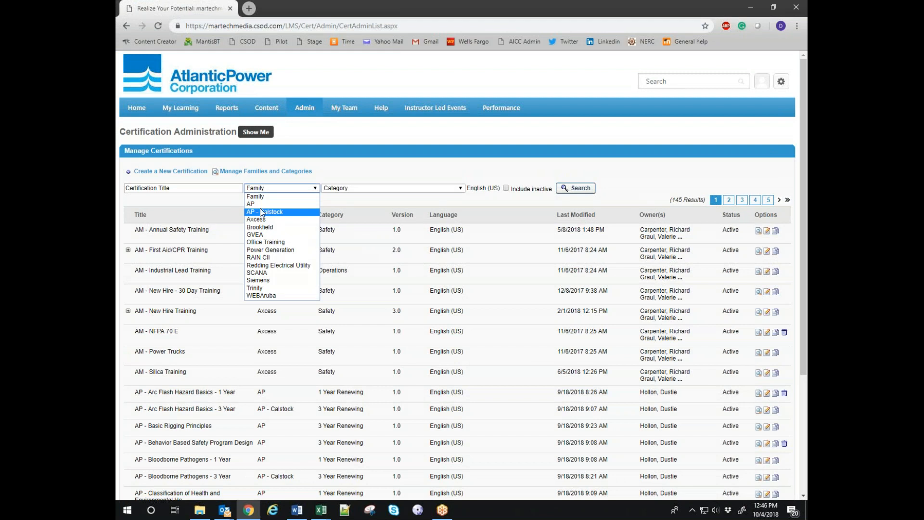
click(259, 206)
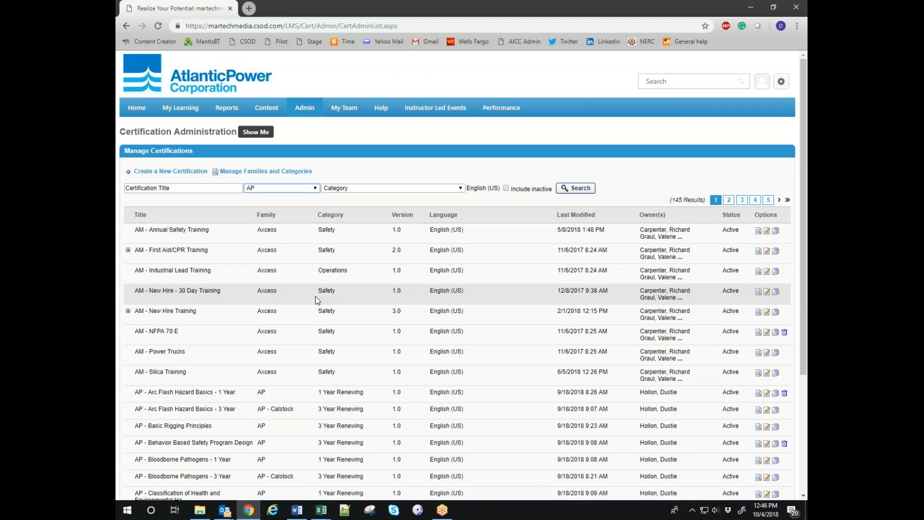
click(576, 189)
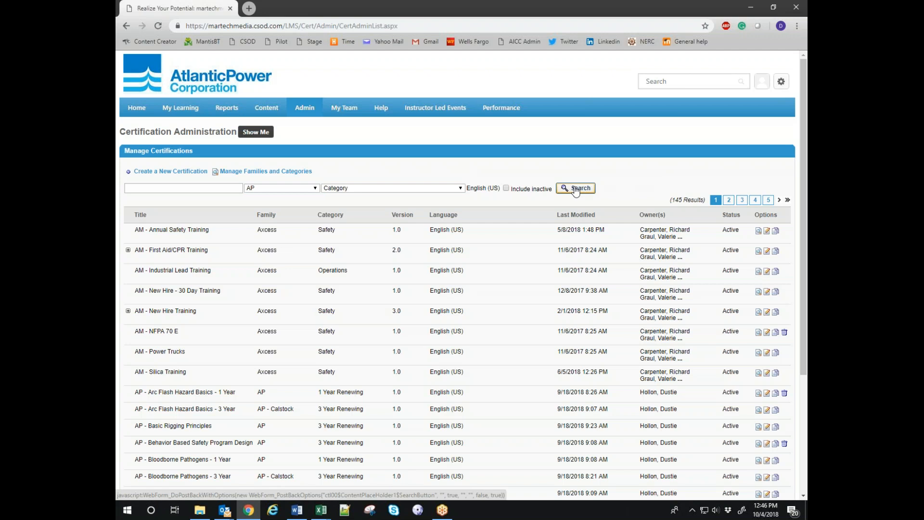
scroll(572, 349, down, 2)
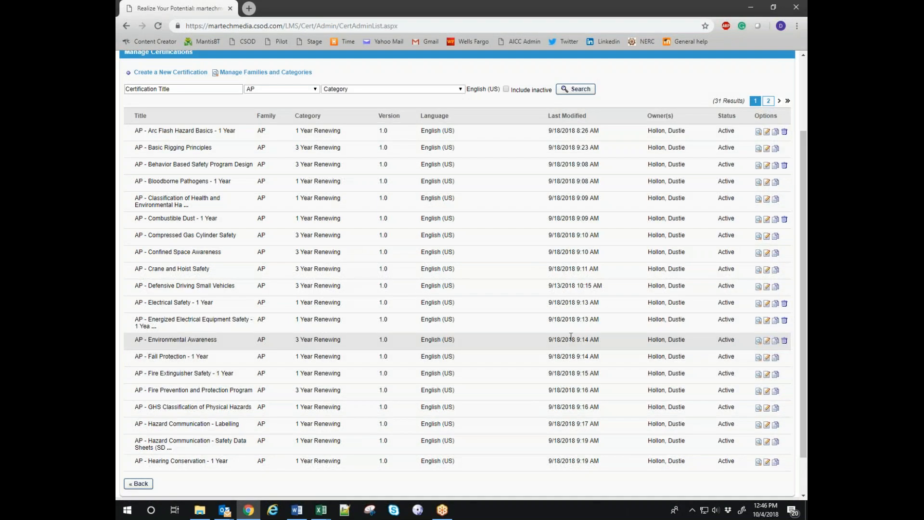
Edit the first result, AP - Arc Flash Hazard Basics - 1 Year.
scroll(570, 345, down, 1)
scroll(470, 264, up, 3)
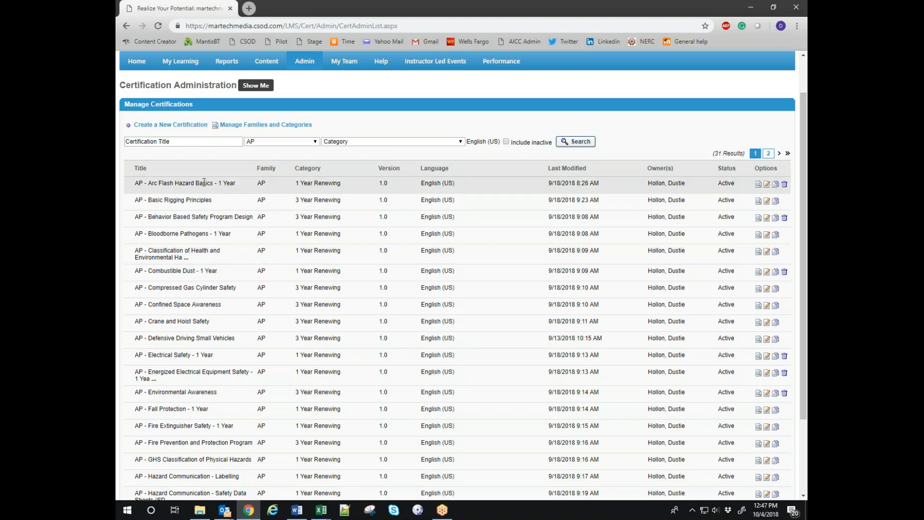
click(766, 185)
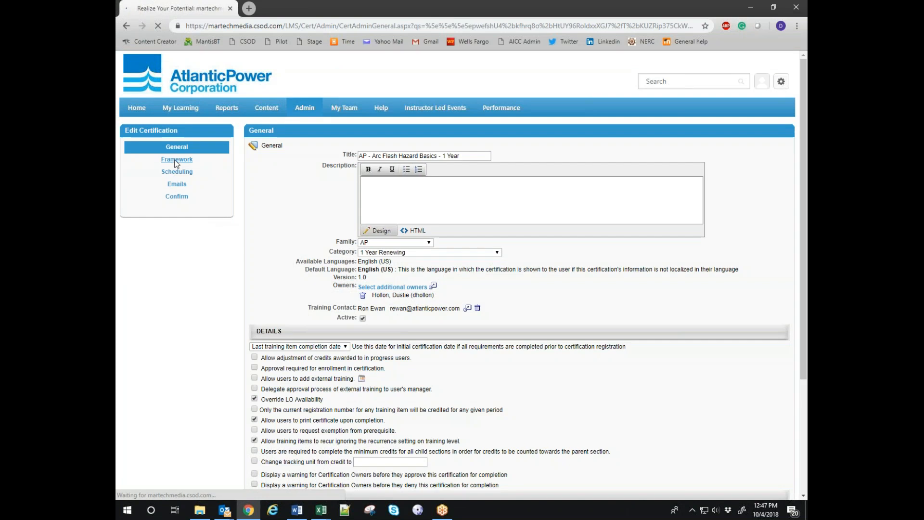
Show the AP - Arc Flash Hazard Basics - 1 Year framework and its required Arc Flash Hazard Basics training.
click(175, 160)
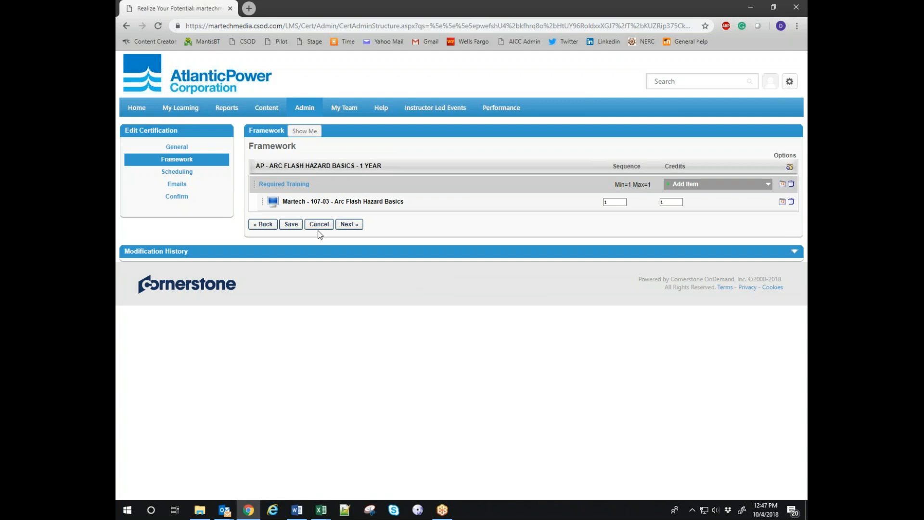
Review the renewal period (11 months past due, 1 Years duration), then cancel back to the AP certification list.
click(176, 171)
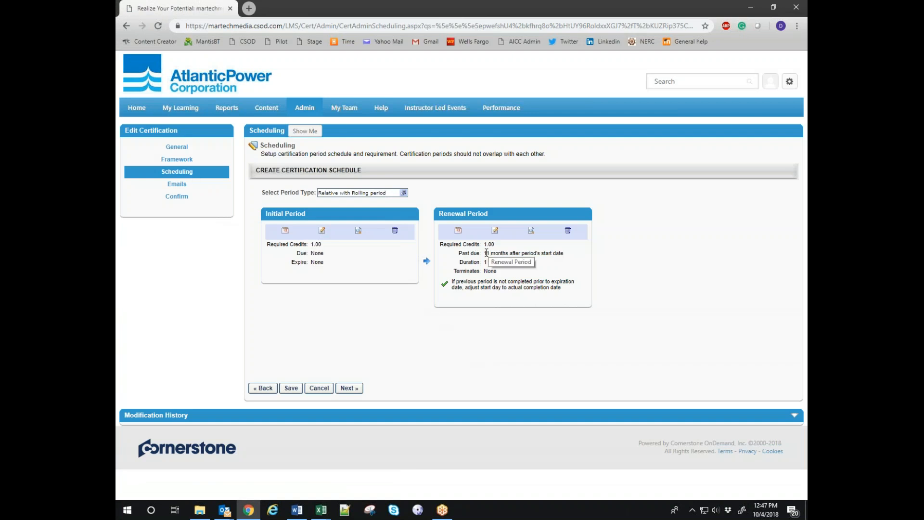
drag(484, 253, 551, 253)
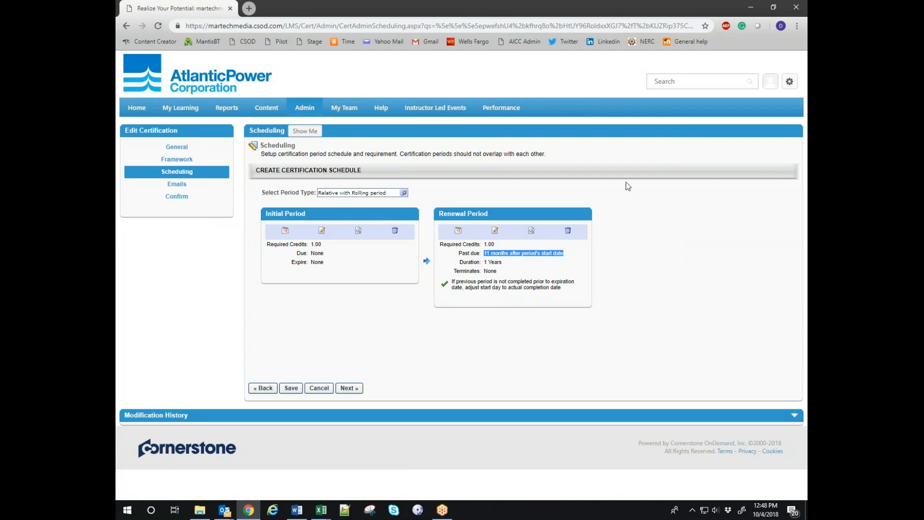
drag(484, 262, 506, 266)
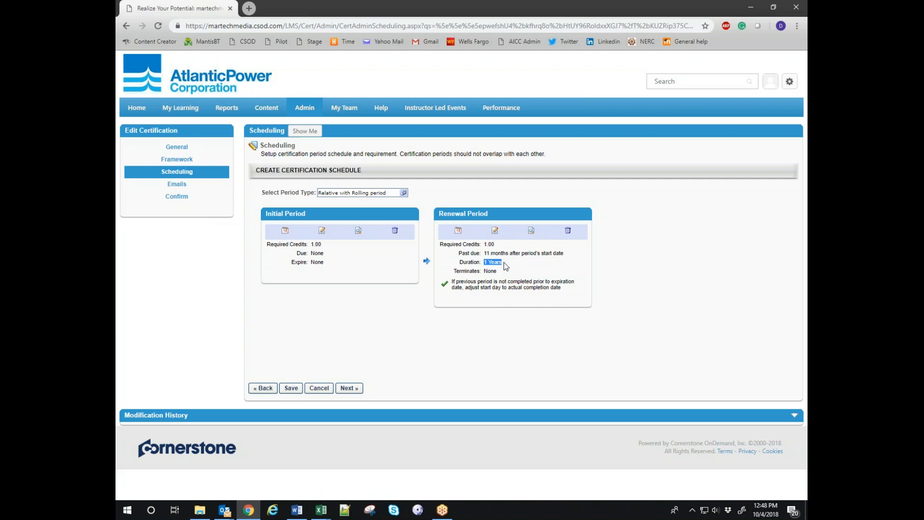
click(319, 387)
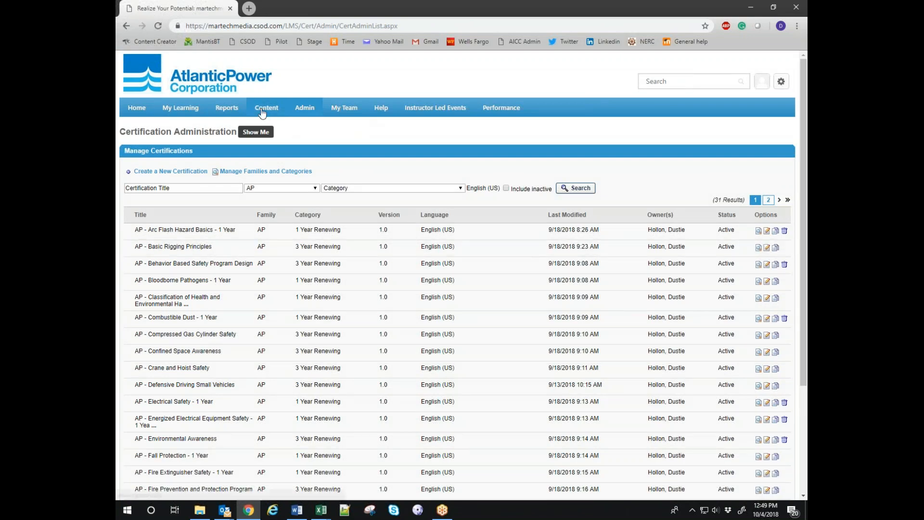
Go to Standard Reports, Training reports, and open the Certifications Details report criteria.
mouse_move(232, 110)
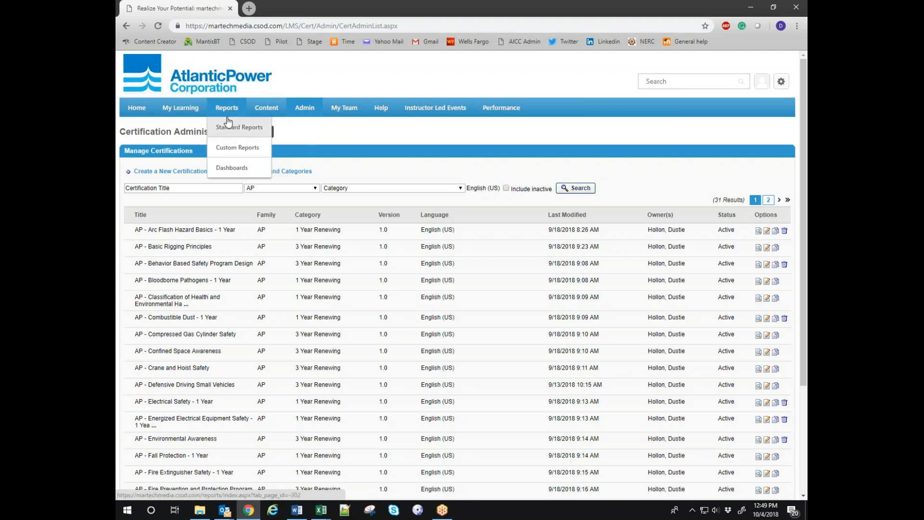
click(230, 126)
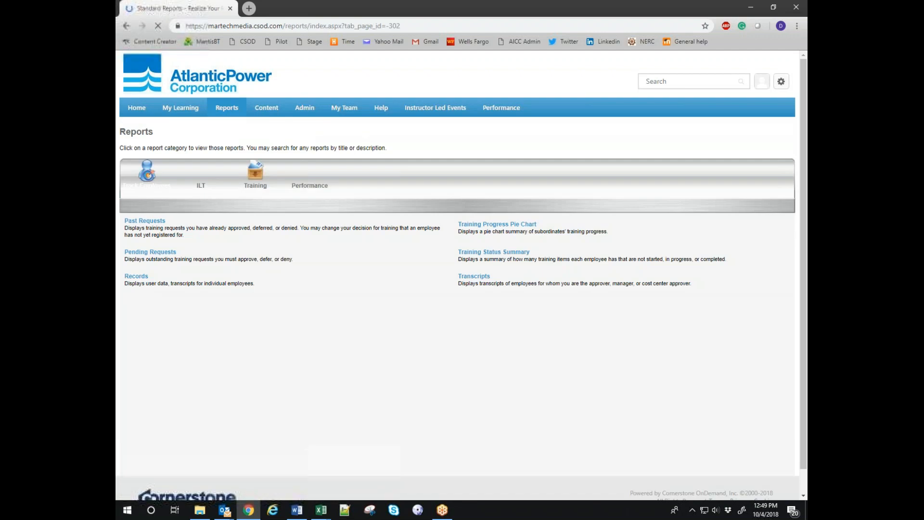
click(259, 178)
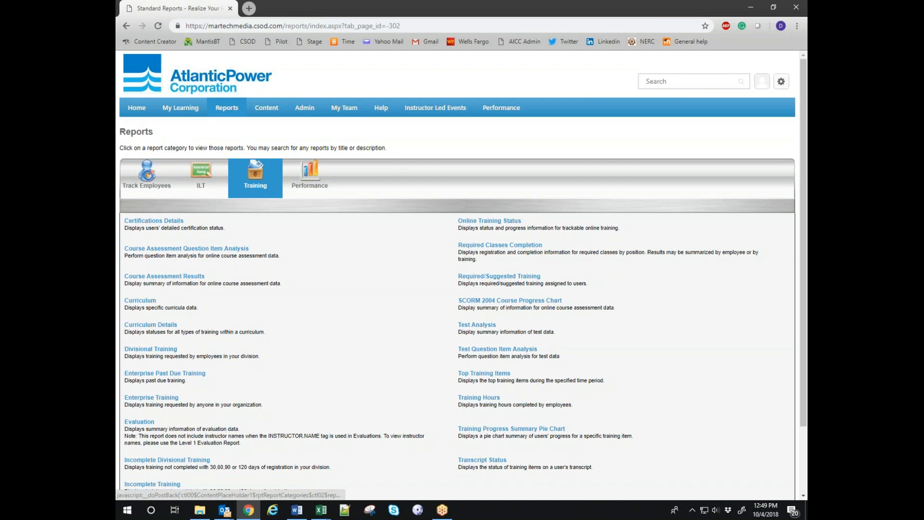
click(153, 220)
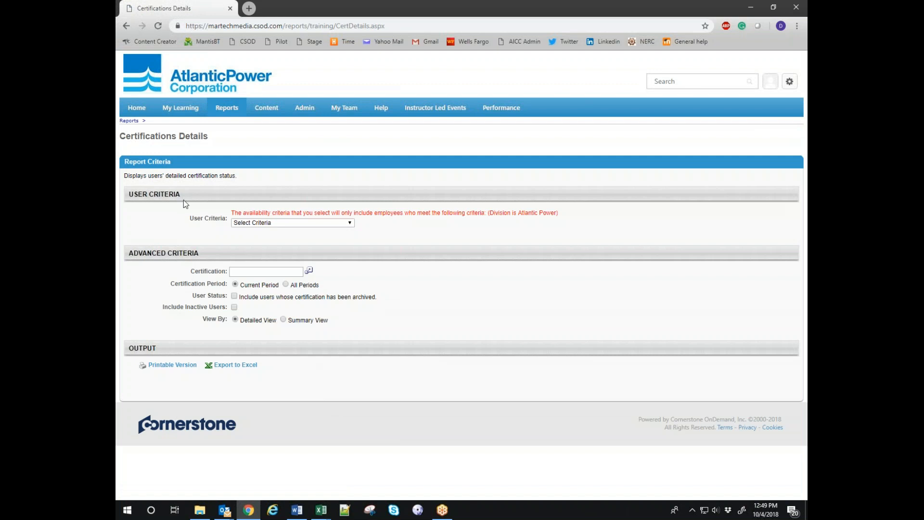
Set the Certifications Details report's User Criteria to Plant Location.
click(254, 224)
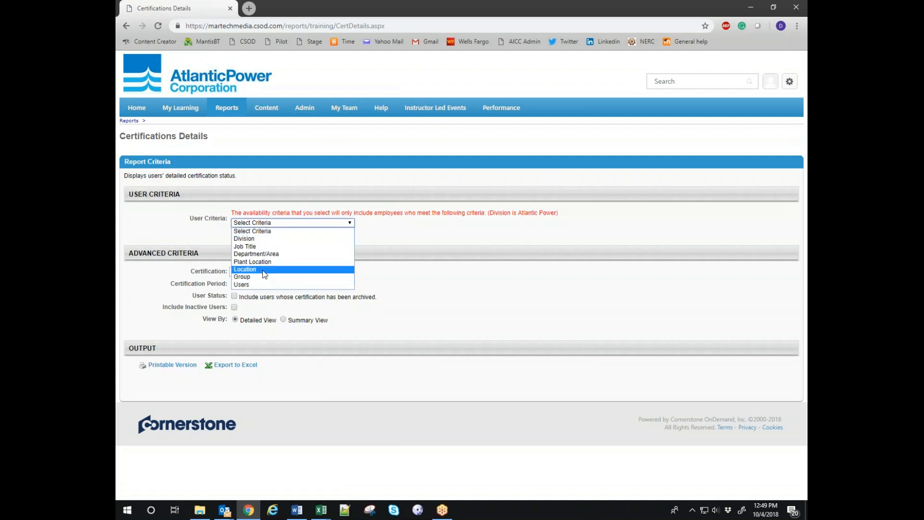
click(508, 256)
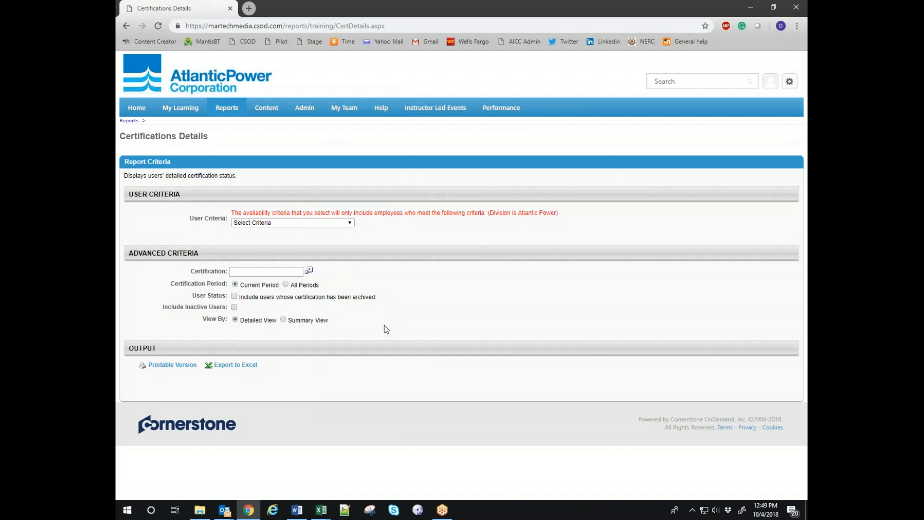
click(253, 225)
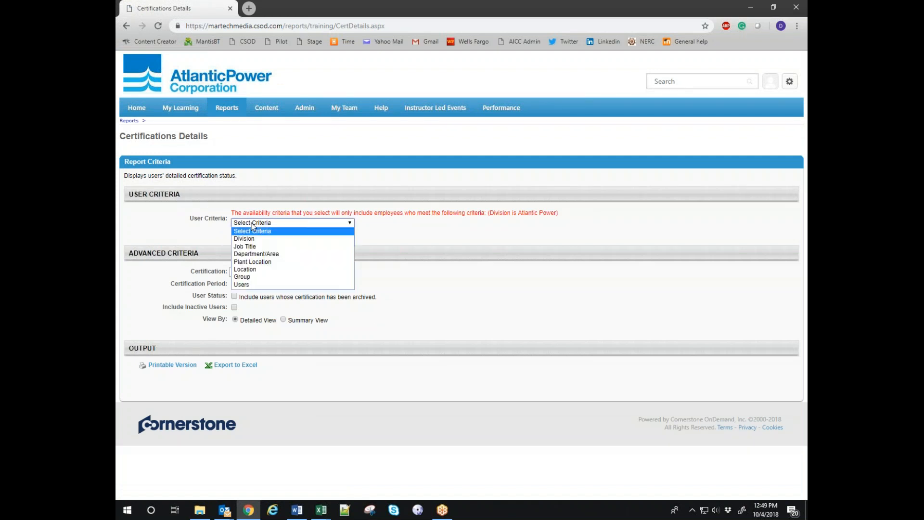
click(252, 261)
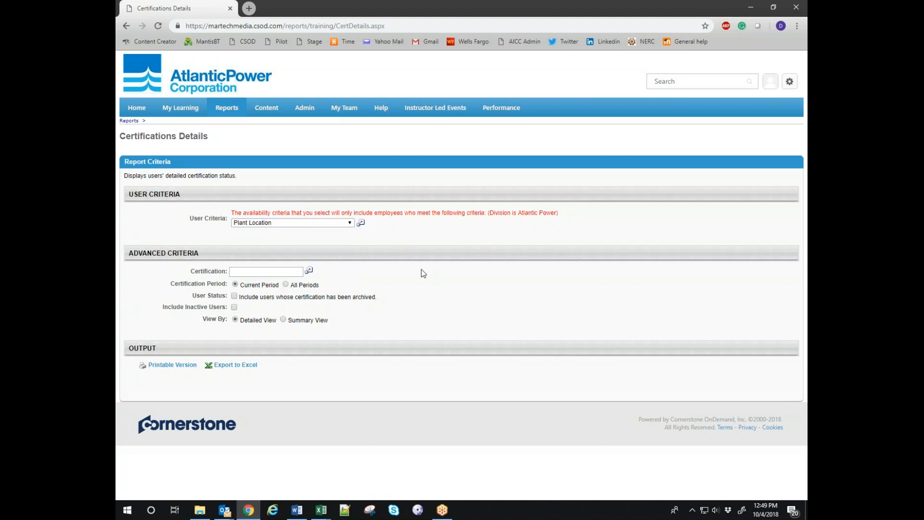
Check the Certification lookup without choosing one, then return to the welcome home page.
click(309, 270)
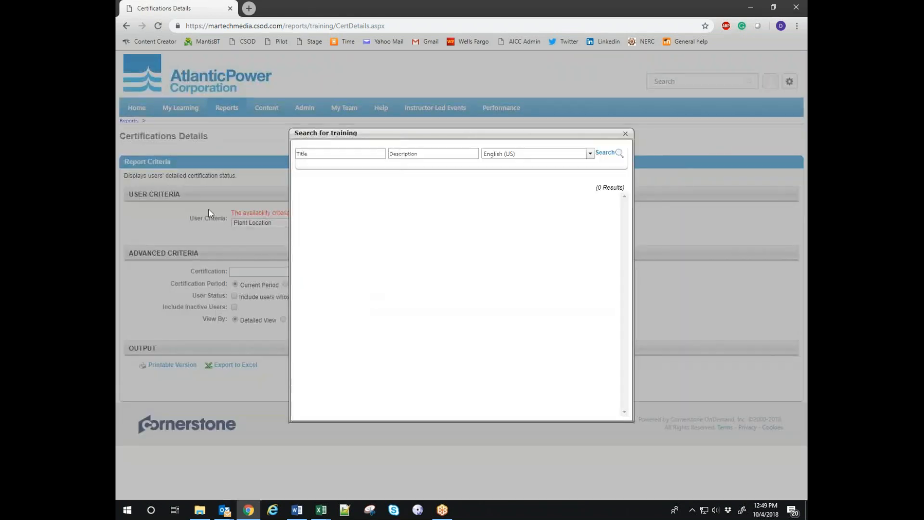
click(626, 135)
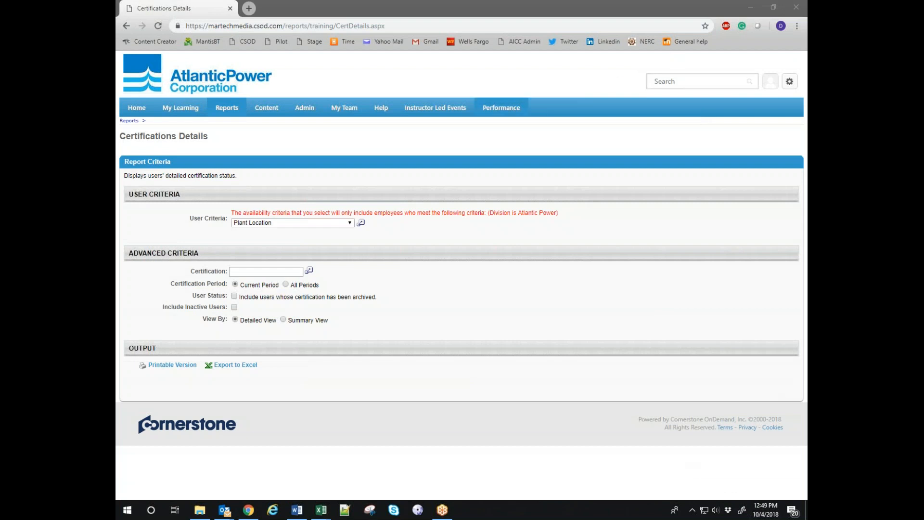
click(142, 109)
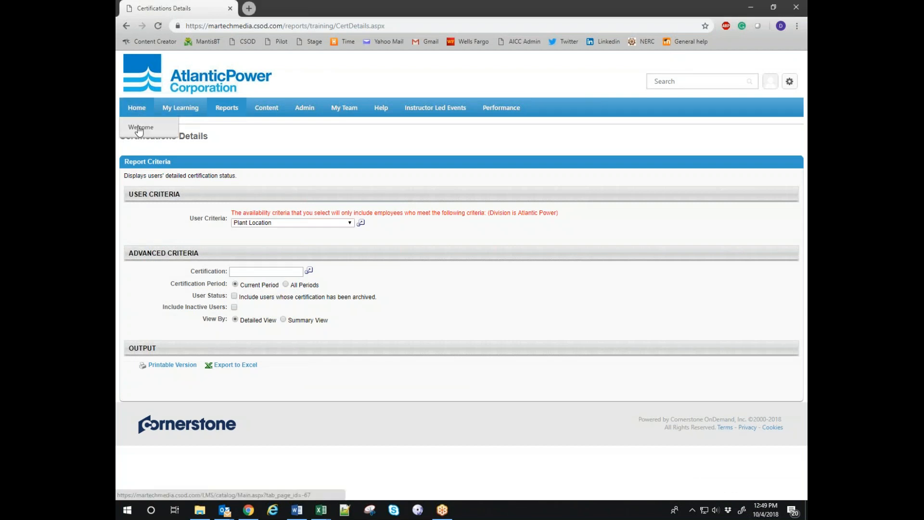